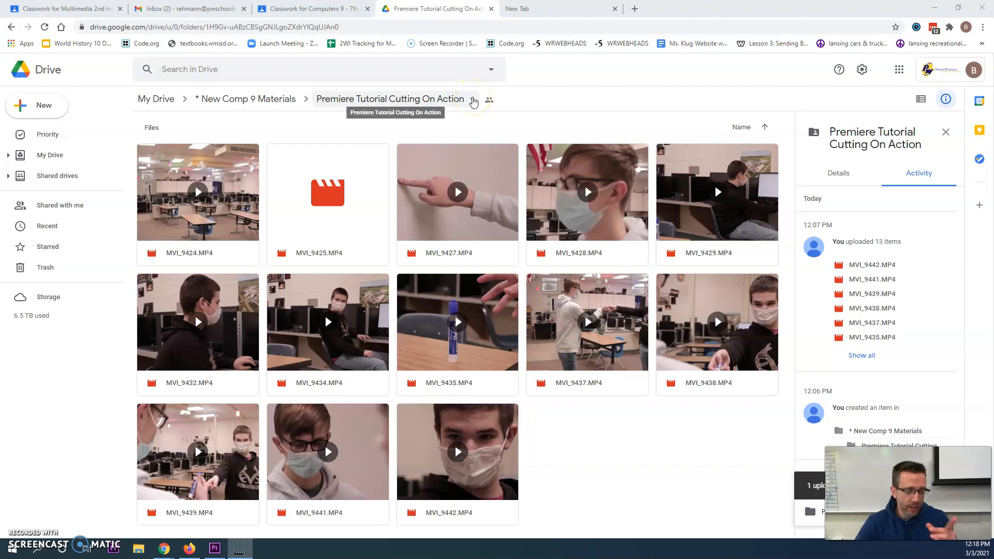
- Download the whole Premiere Tutorial Cutting On Action folder from Drive
click(473, 100)
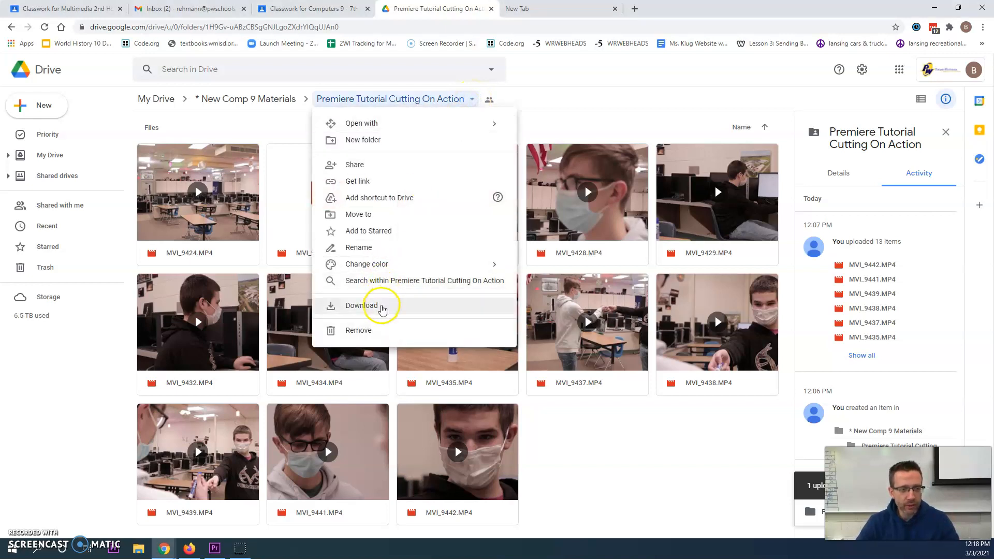
click(382, 309)
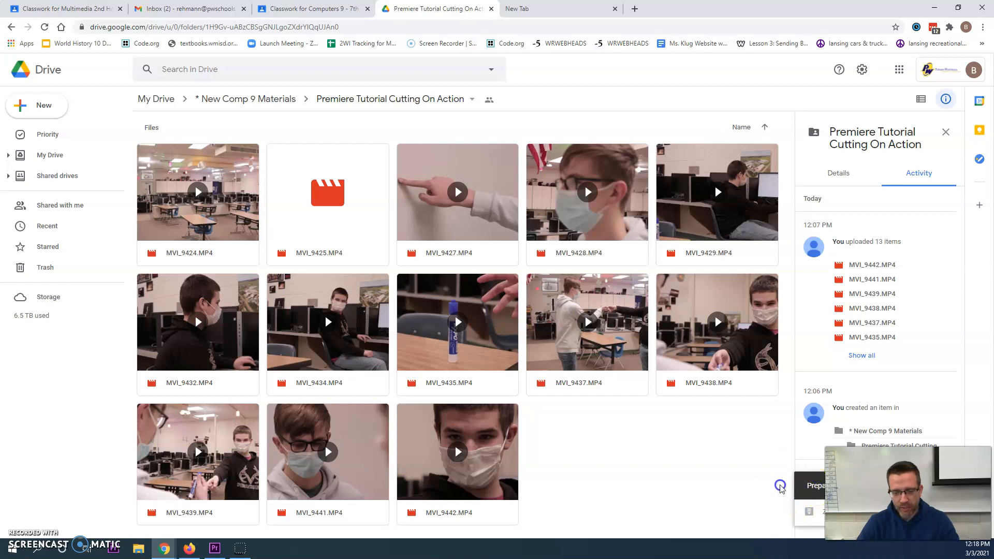
drag(906, 492, 678, 473)
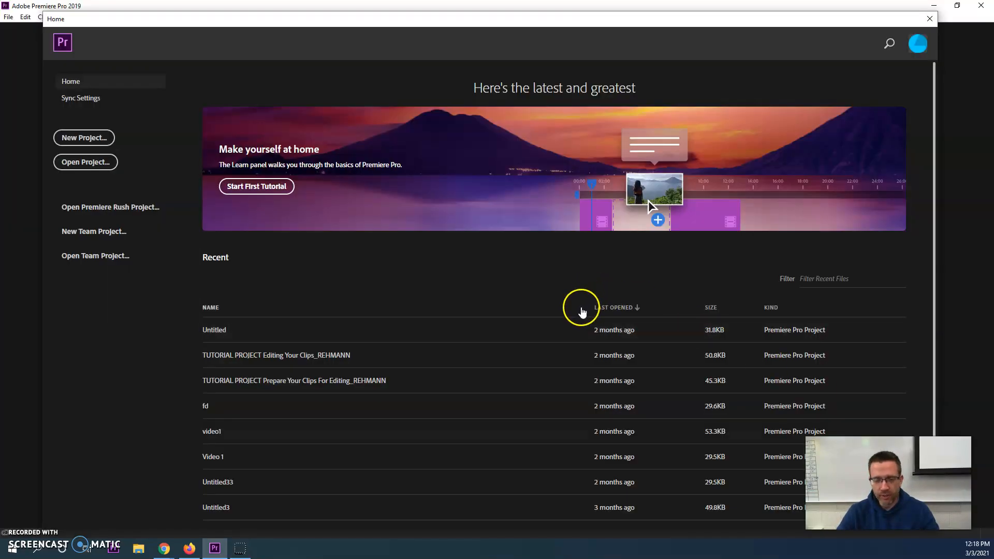
- Switch to File Explorer and open the Premiere Tutorial Cutting On Action folder on the Desktop
click(80, 137)
key(super+e)
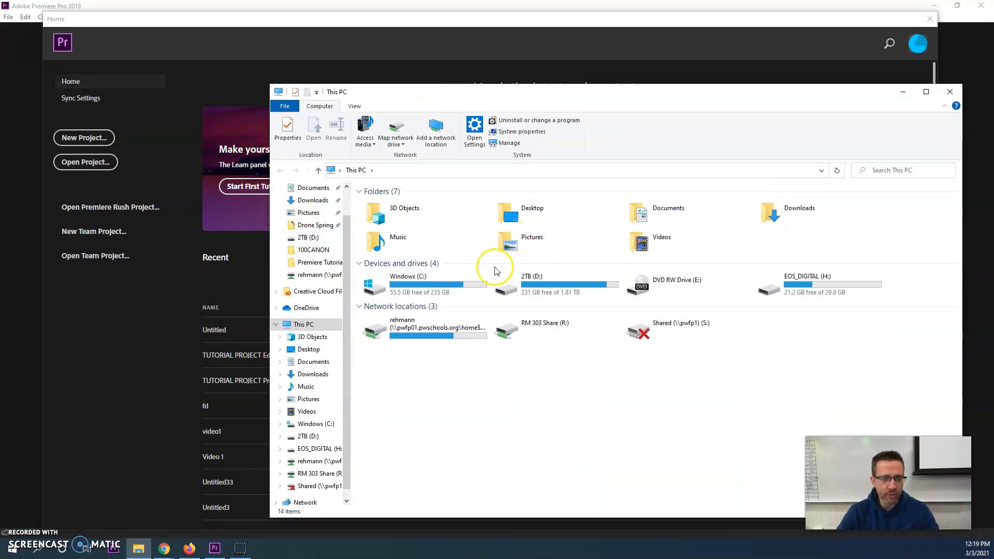
click(531, 223)
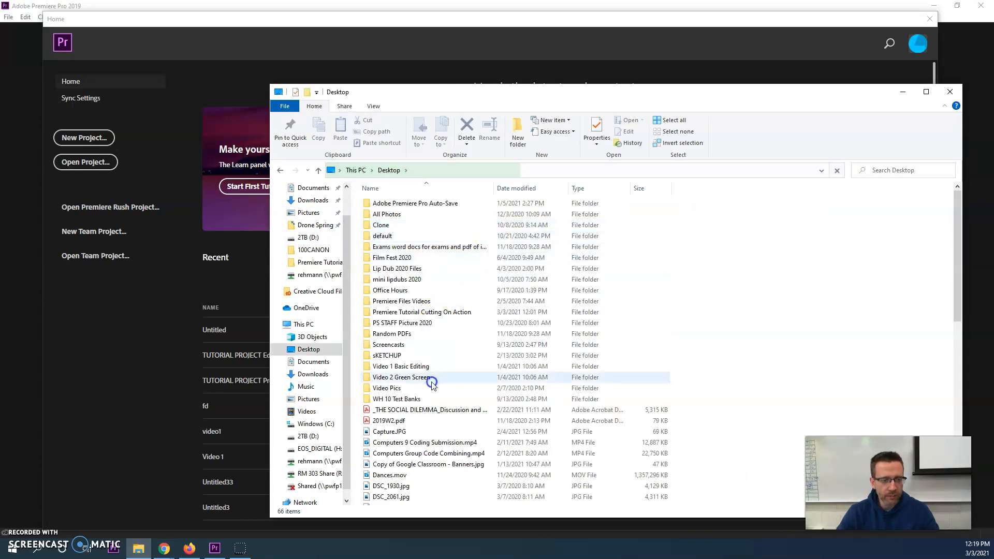
double_click(445, 312)
- Check the frame size and frame rate in the detailed properties of MVI_9427.MP4, then put the folder window away
click(484, 222)
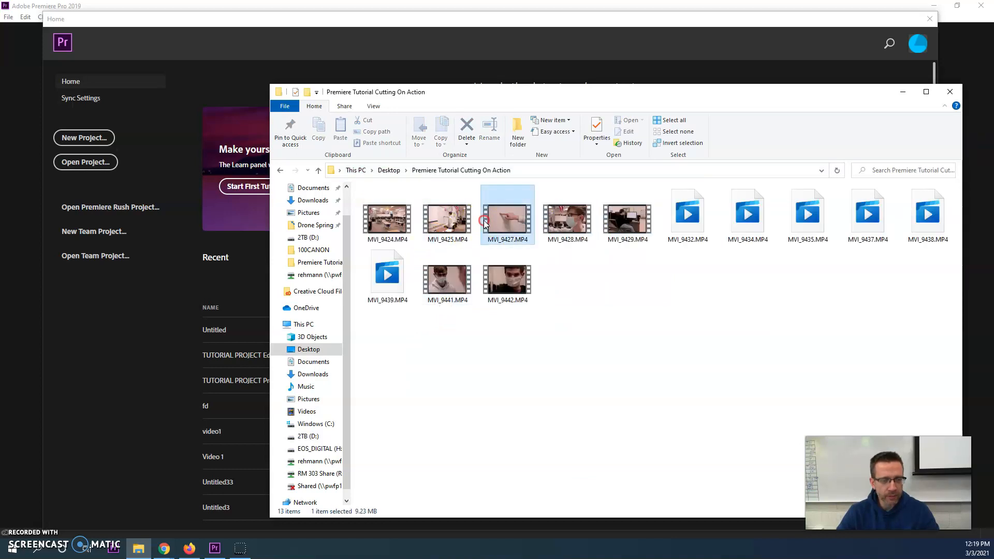
right_click(483, 220)
click(517, 451)
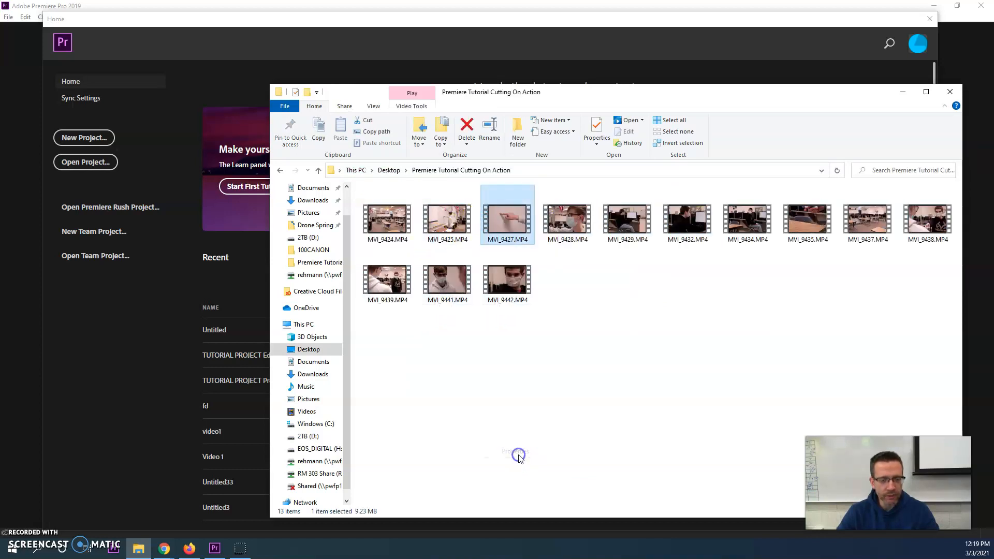
click(553, 245)
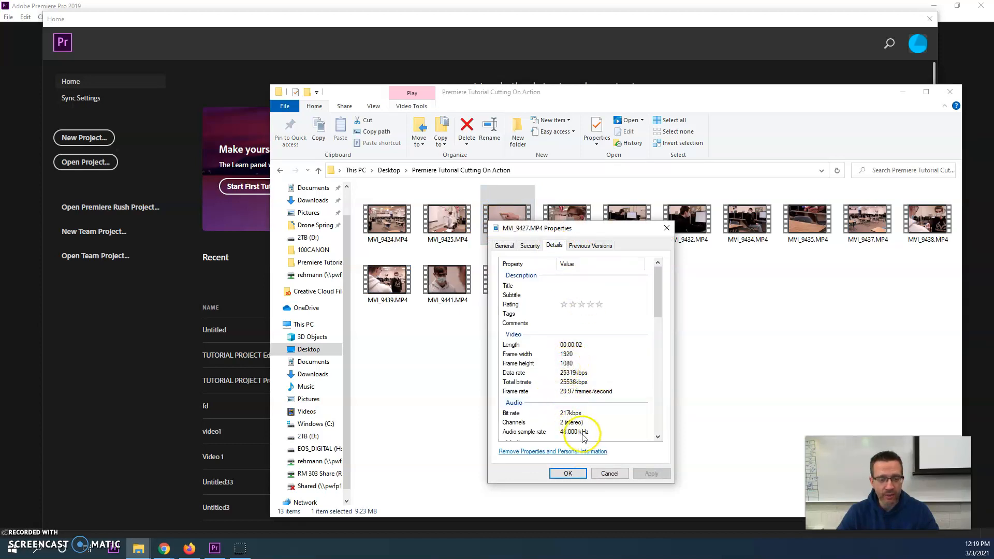
click(610, 473)
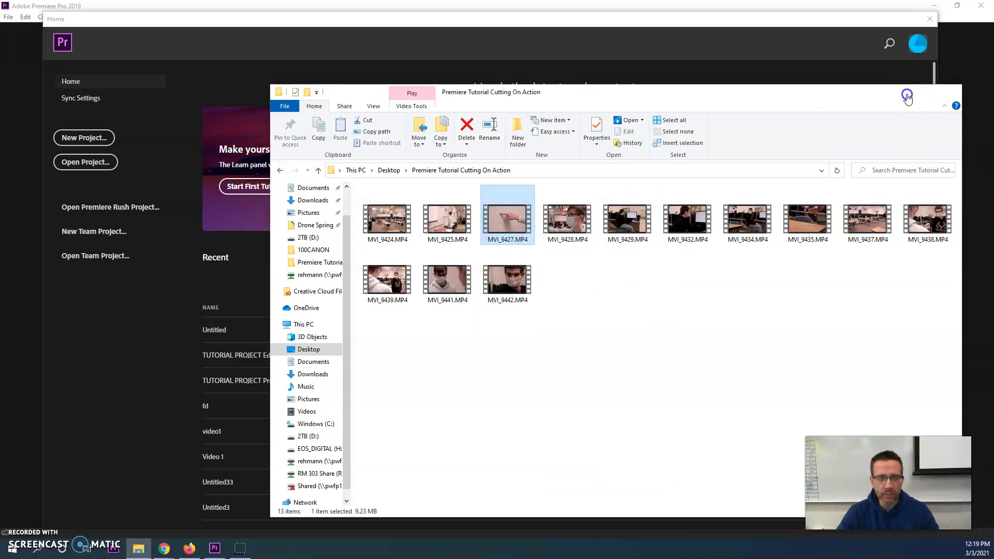
click(902, 92)
- Create a Premiere Pro project named New in the Desktop folder Premiere Tutorial Cutting On Action and switch to the Editing workspace
click(93, 146)
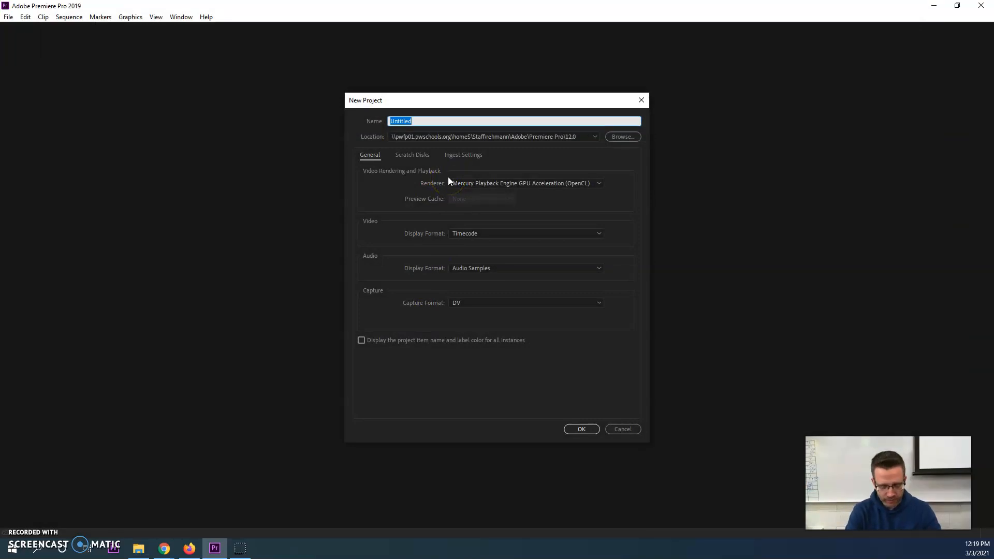
text(New)
click(573, 138)
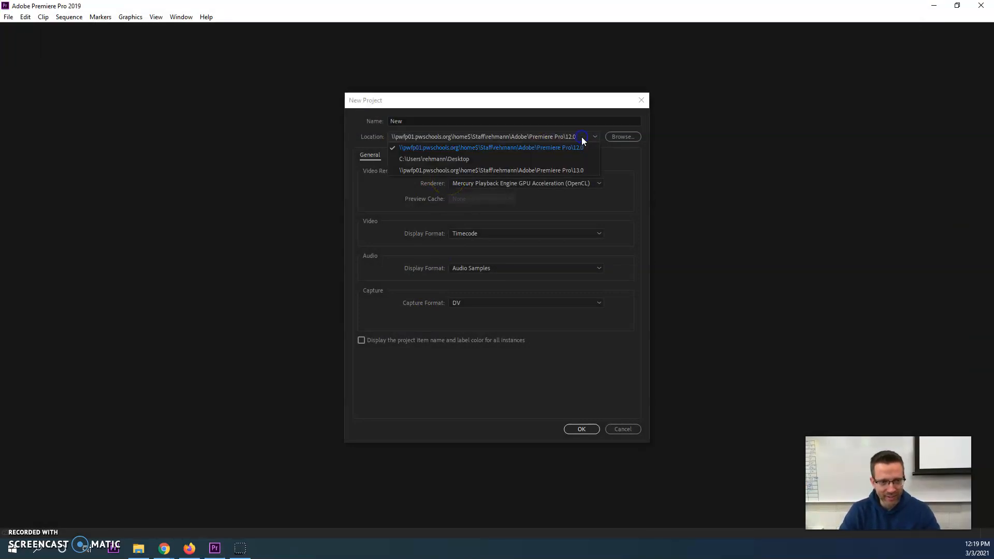
click(626, 136)
click(627, 136)
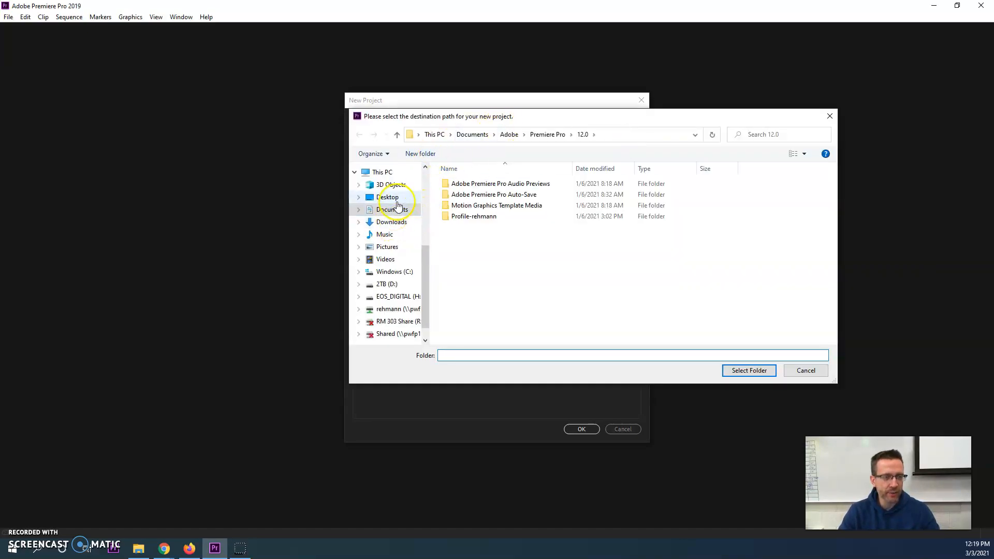
click(398, 199)
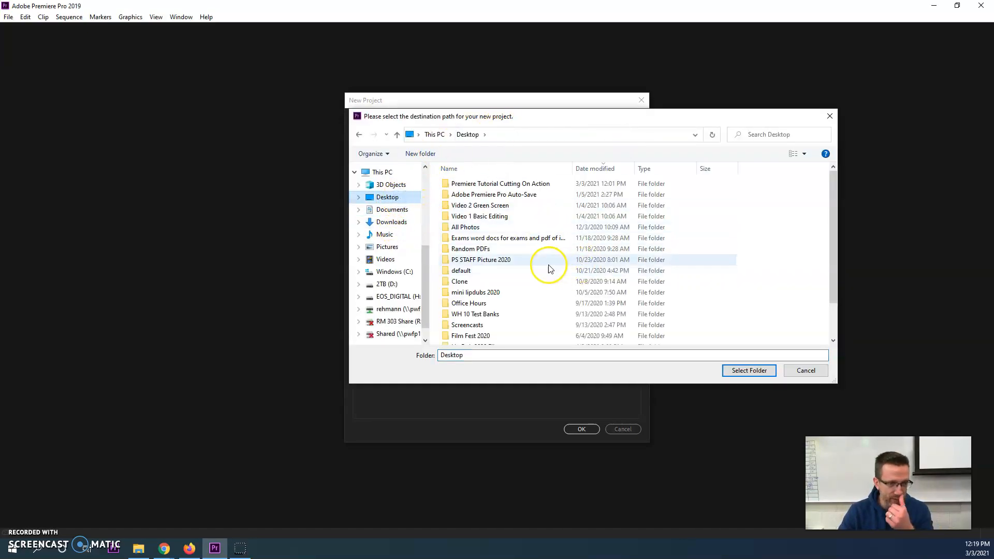
double_click(547, 185)
click(740, 370)
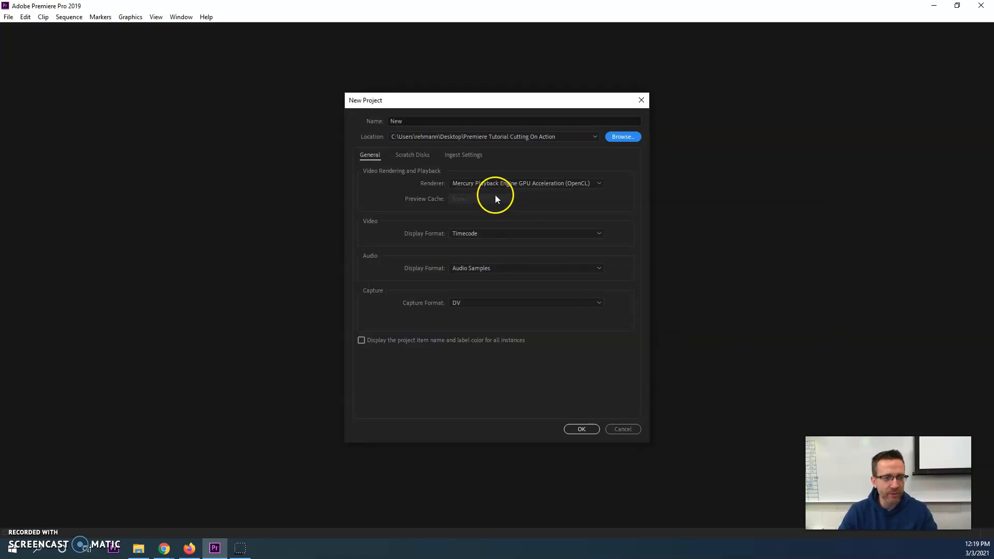
click(582, 430)
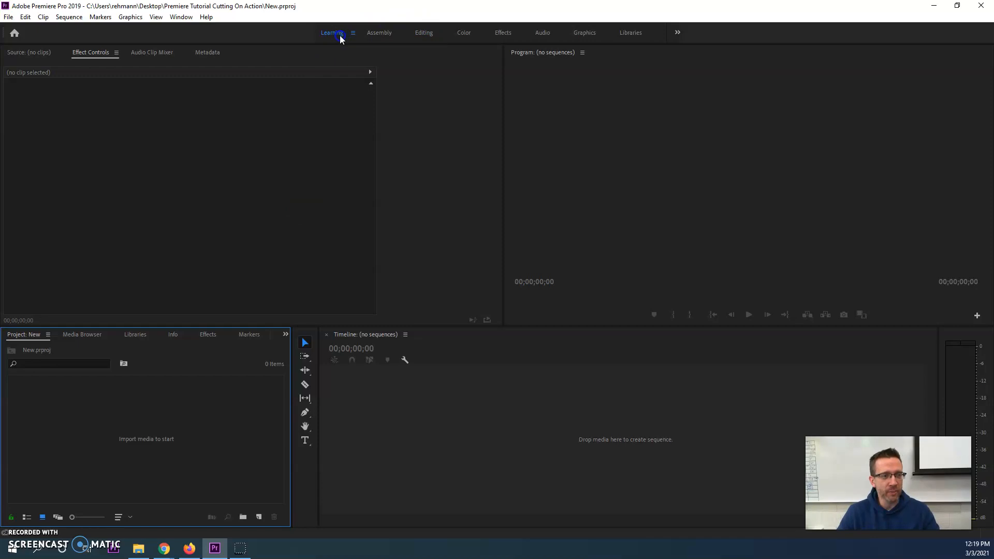
click(430, 35)
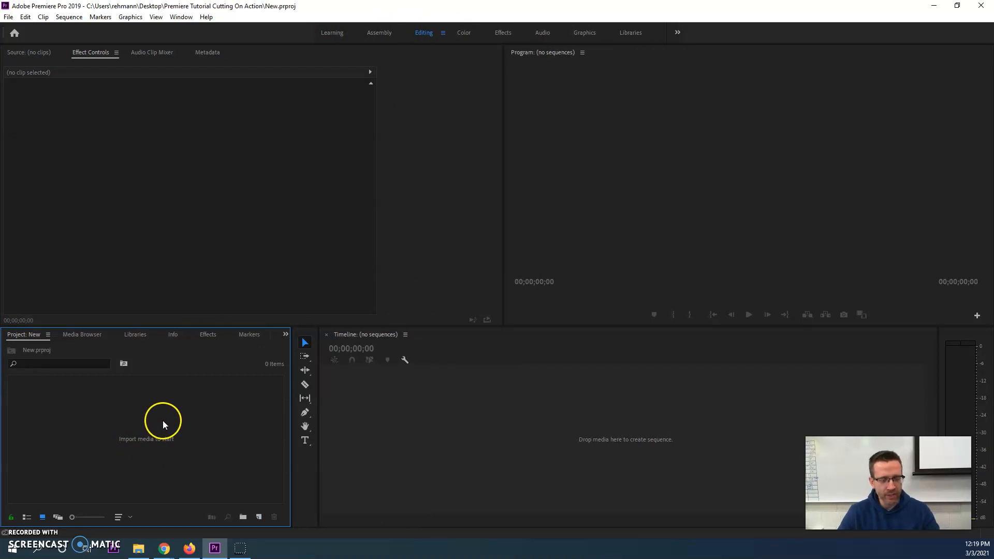
- Import all the MVI MP4 clips from the Desktop folder Premiere Tutorial Cutting On Action, leaving out the project file
double_click(191, 437)
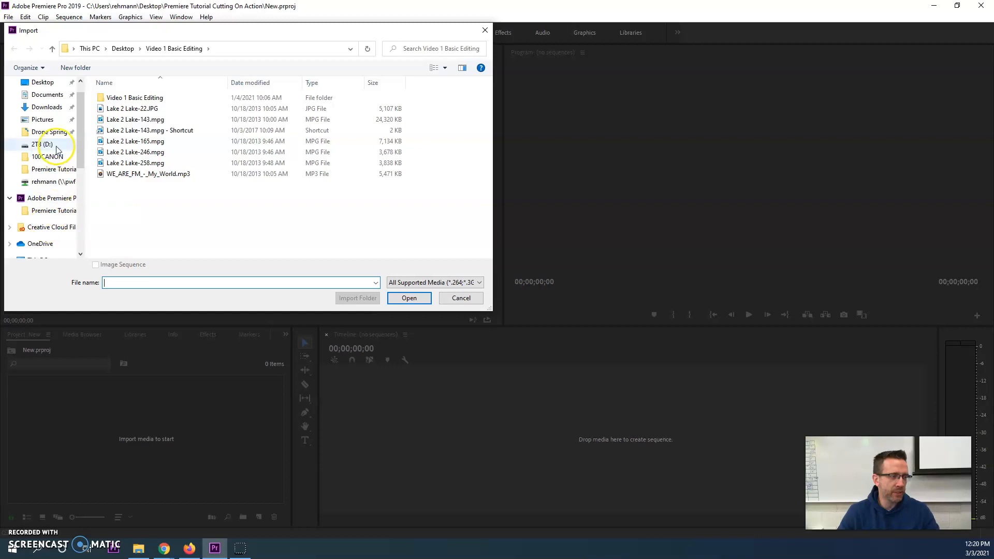
scroll(57, 156, up, 1)
click(43, 103)
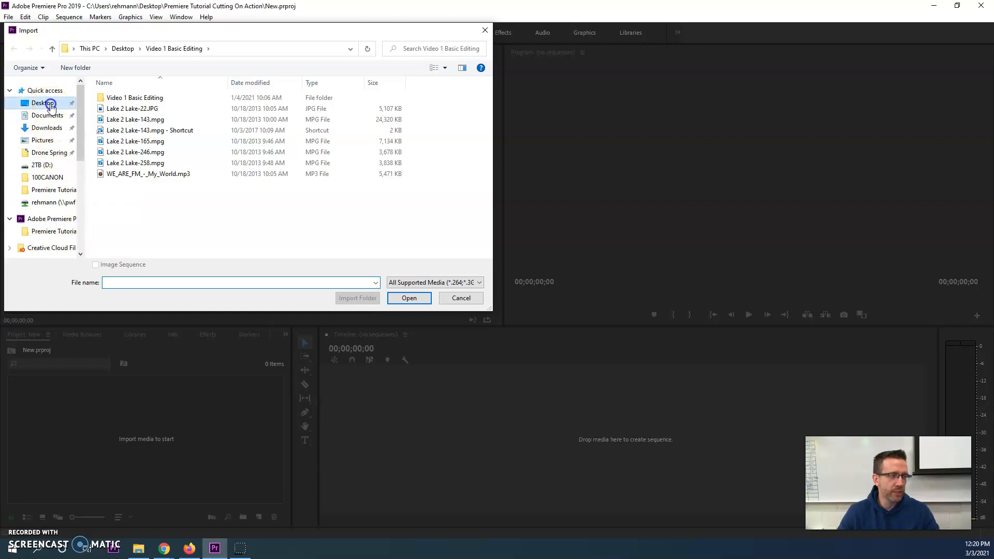
scroll(153, 136, down, 2)
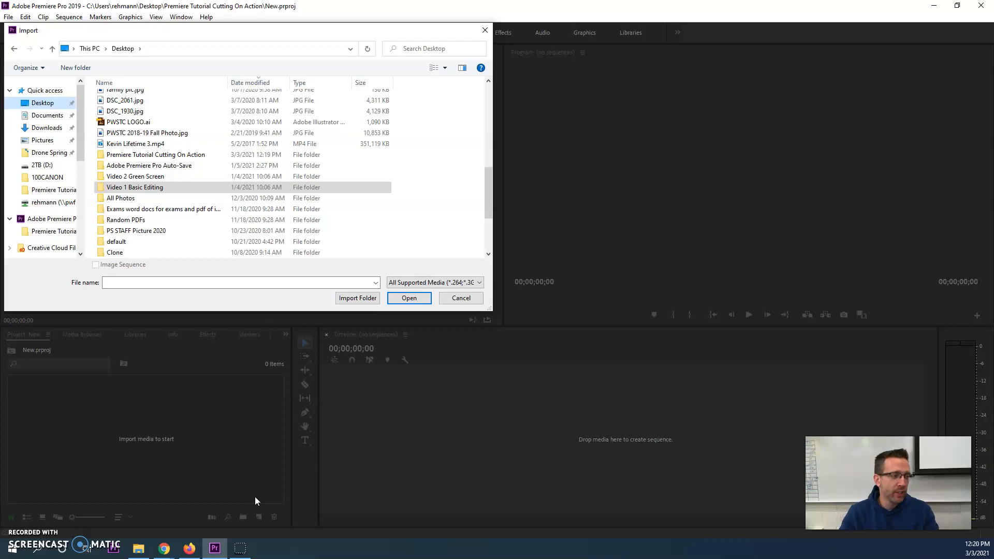
double_click(187, 155)
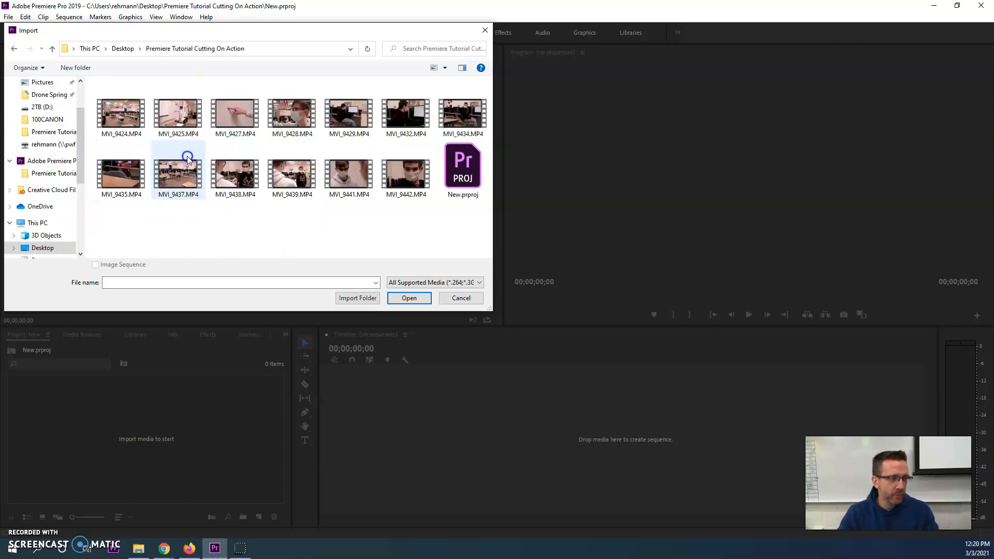
drag(462, 226, 73, 106)
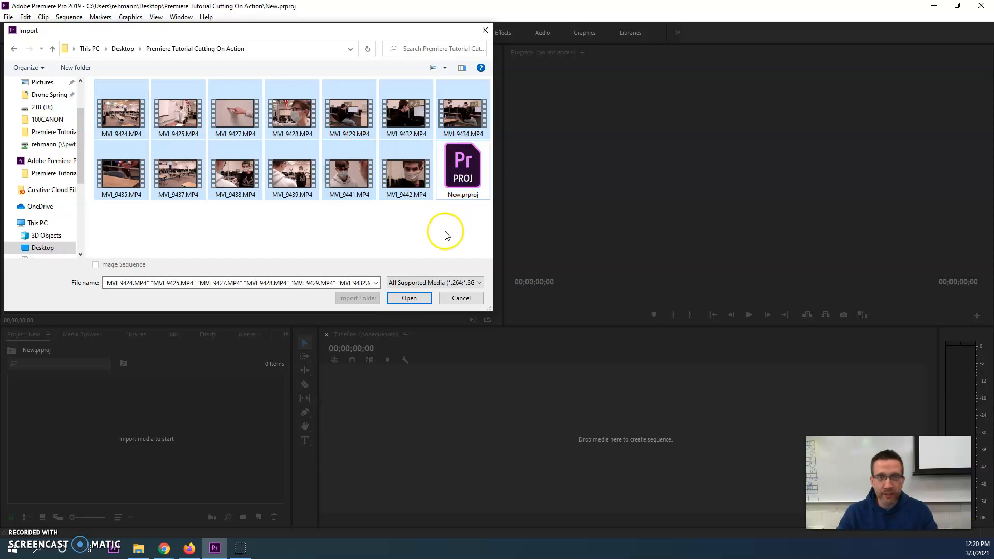
click(408, 298)
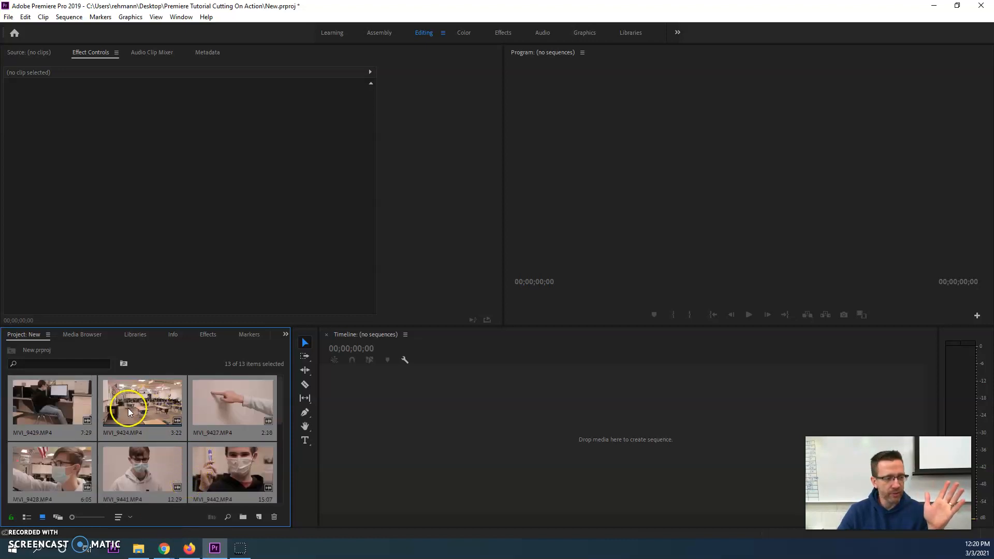
- Load MVI_9424.MP4 into the Source monitor and play it from near the beginning
click(141, 404)
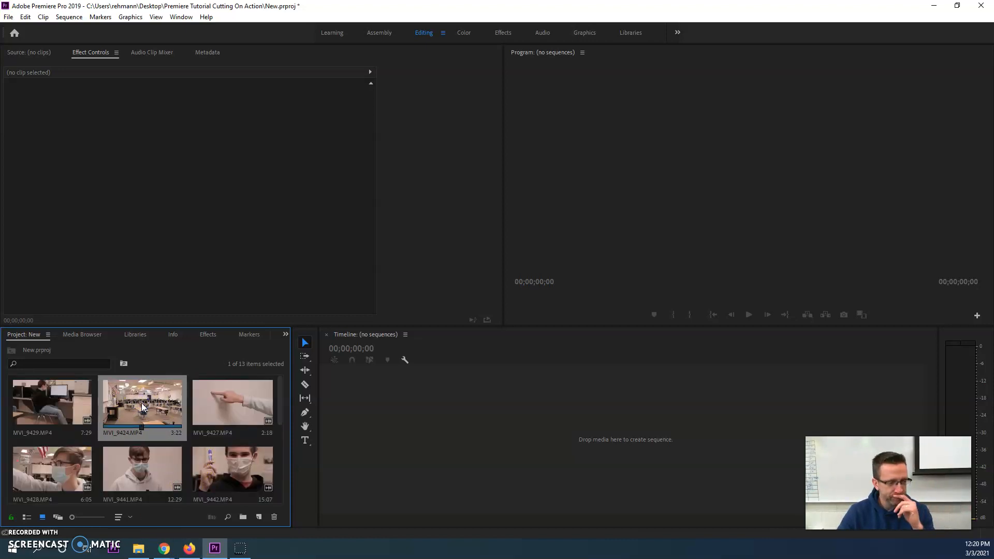
double_click(142, 404)
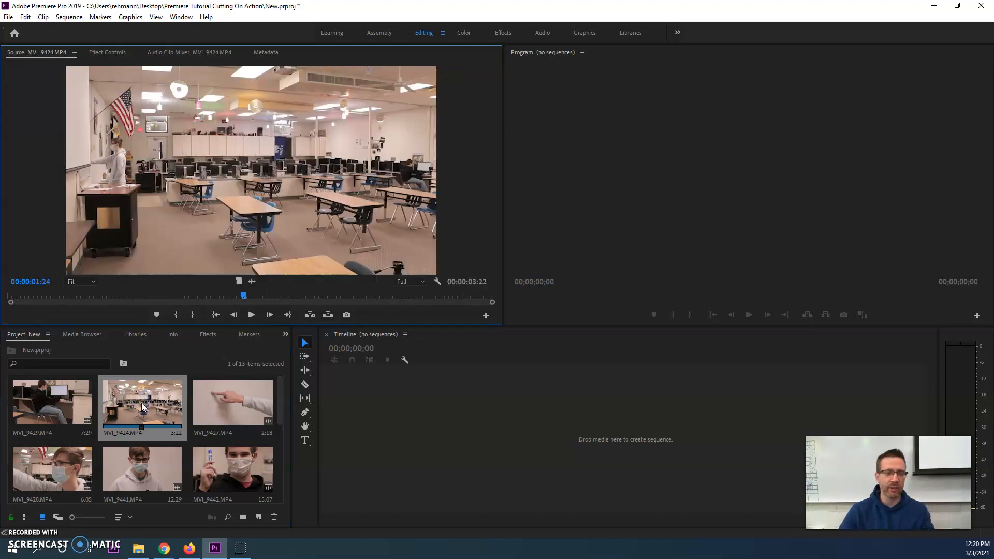
drag(109, 295, 19, 310)
key(space)
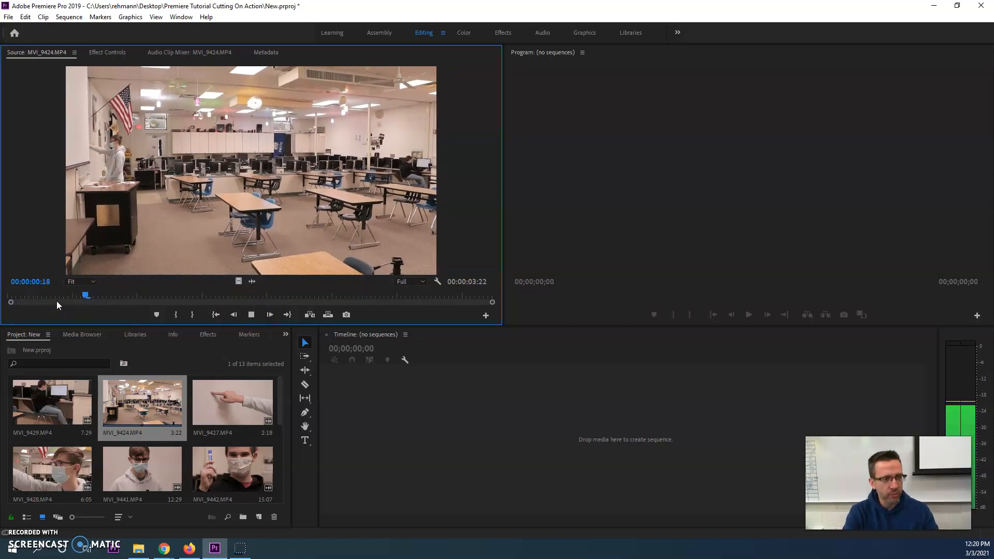
key(space)
- Mark MVI_9424.MP4 with an In point at 00:00:00:10 and an Out point at 00:00:02:17
key(i)
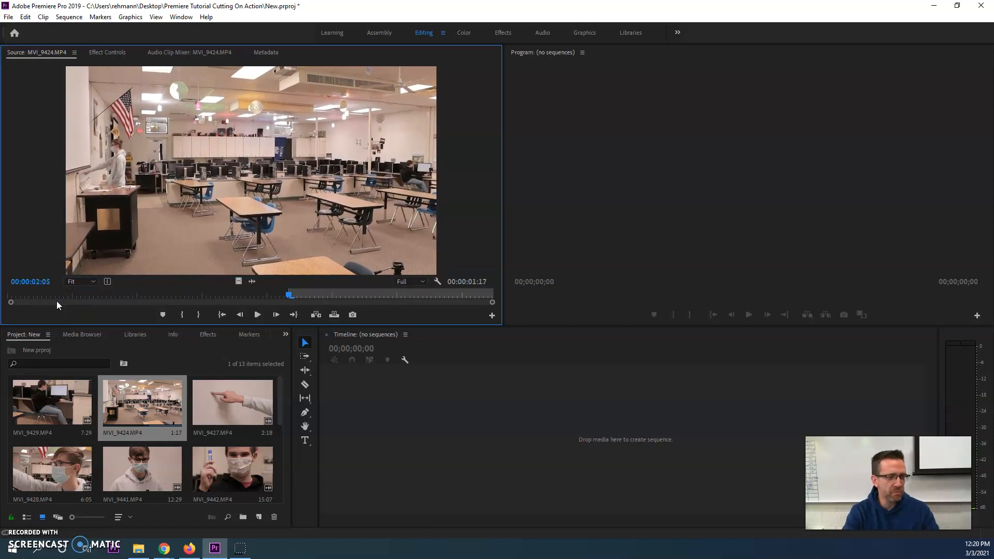
click(81, 290)
click(51, 293)
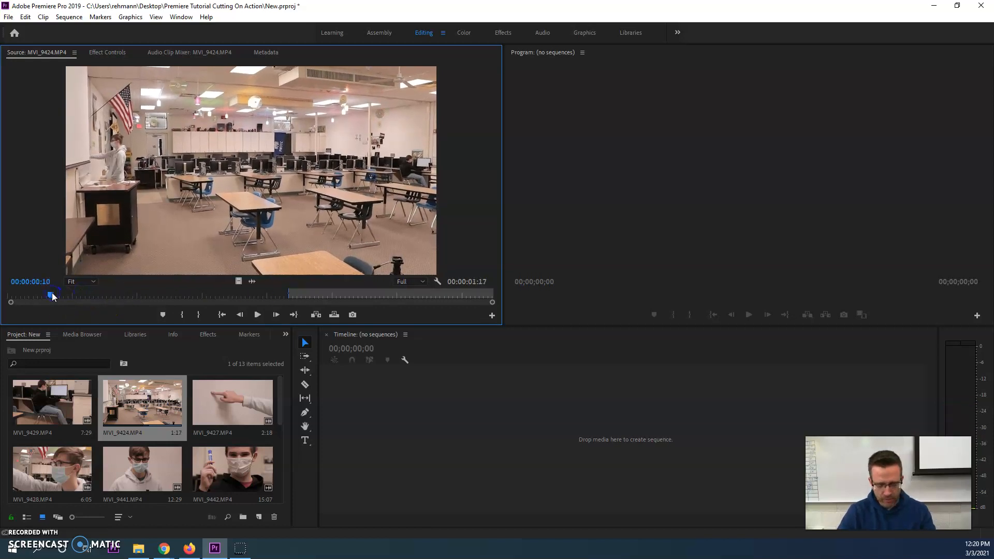
key(i)
click(342, 294)
key(o)
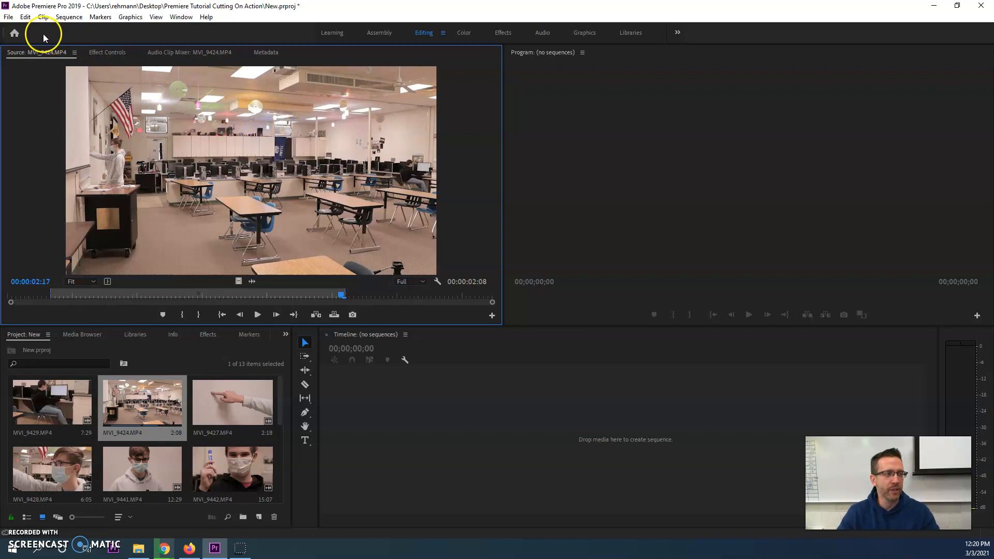
- Create a new sequence with the Digital SLR 1080p preset DSLR 1080p30, keeping the default name
click(8, 16)
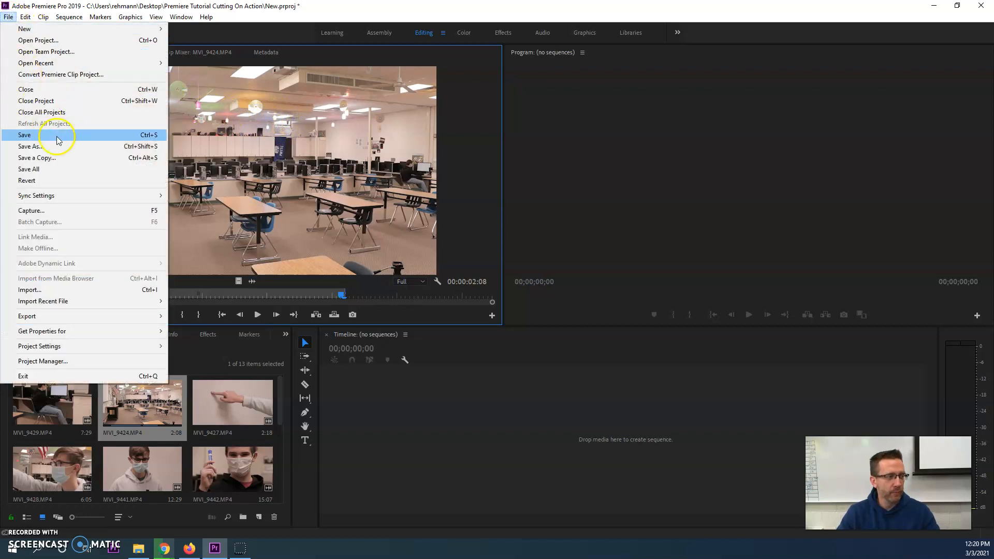
click(17, 32)
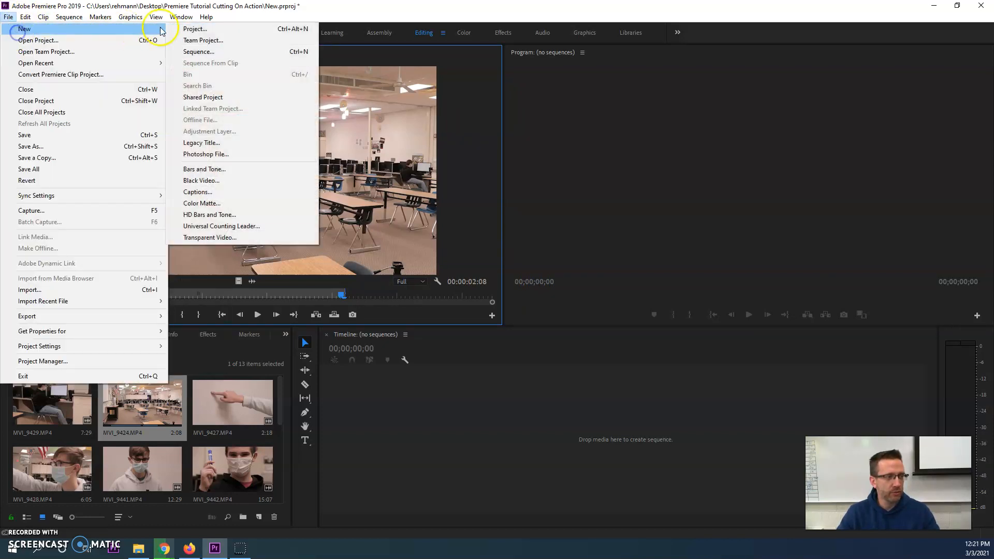
click(227, 51)
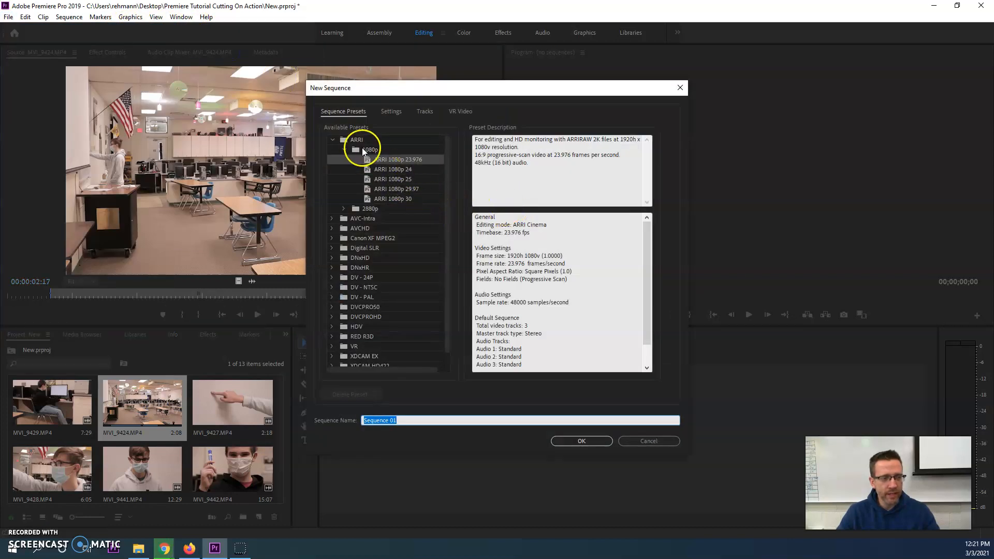
double_click(376, 249)
double_click(370, 257)
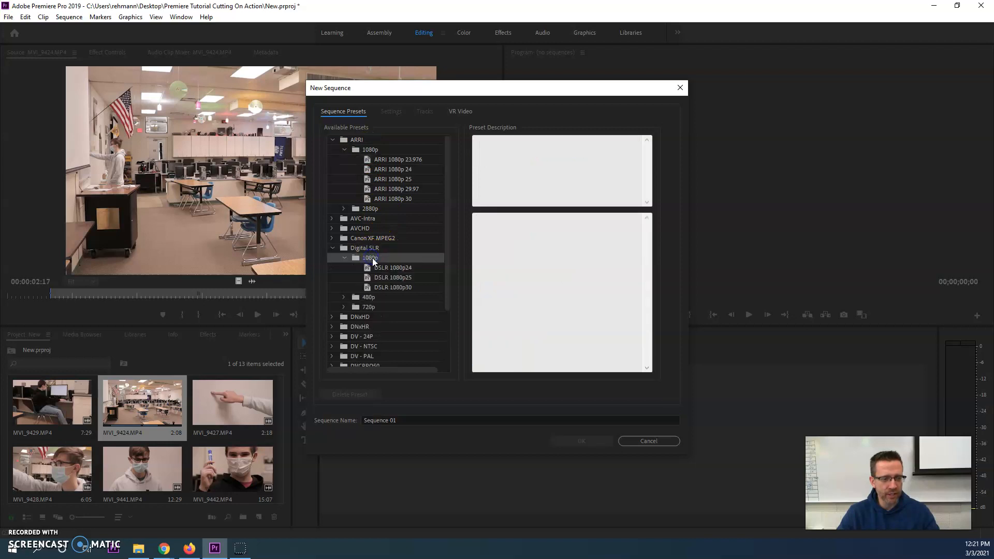
click(405, 287)
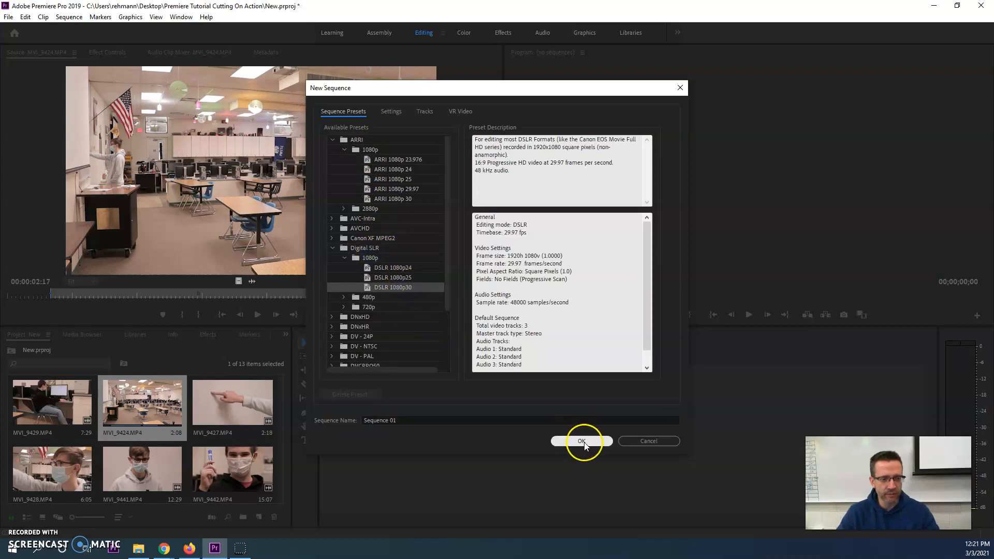
click(583, 441)
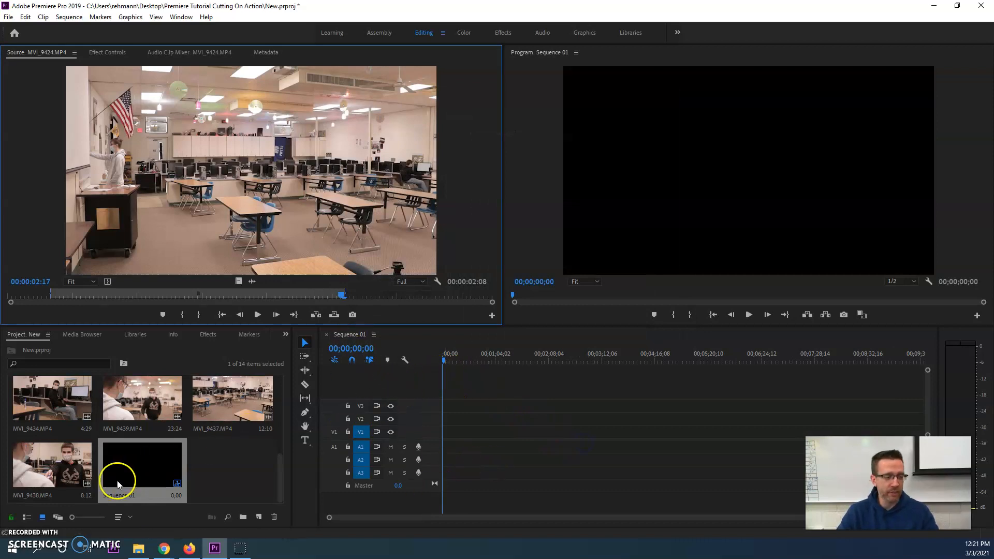
scroll(147, 475, up, 3)
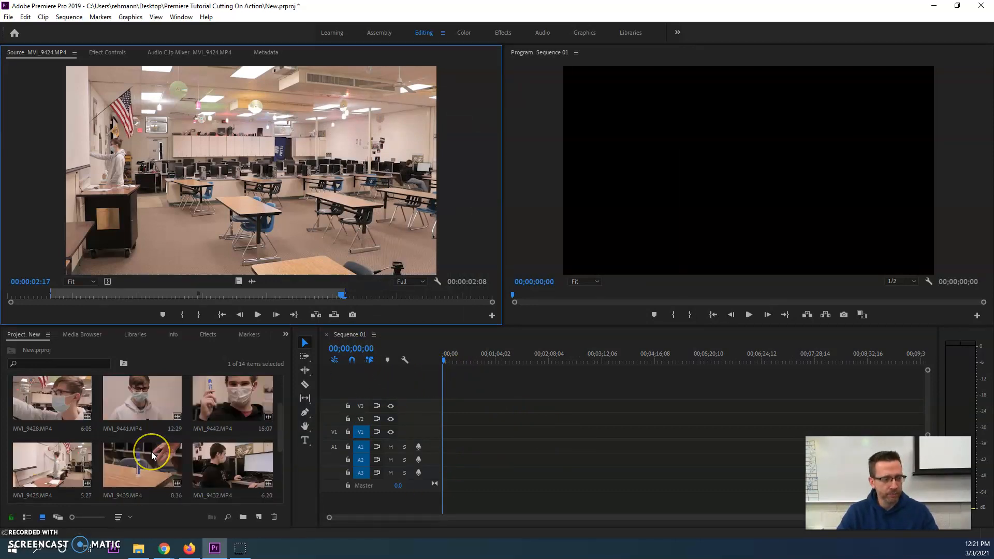
- Place the marked MVI_9424.MP4 segment at the start of Sequence 01 on tracks V1 and A1, then scrub into it
drag(201, 162, 443, 439)
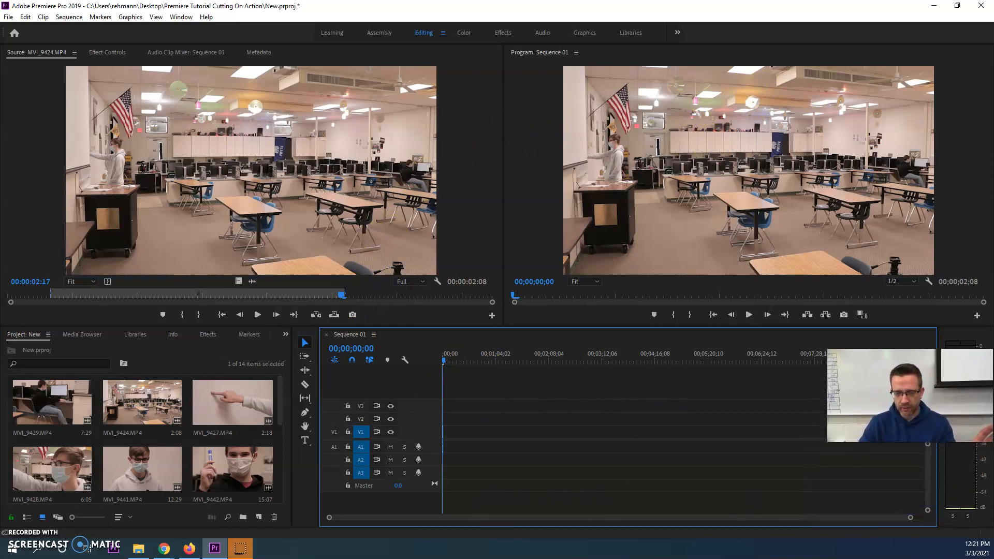
drag(910, 517, 637, 520)
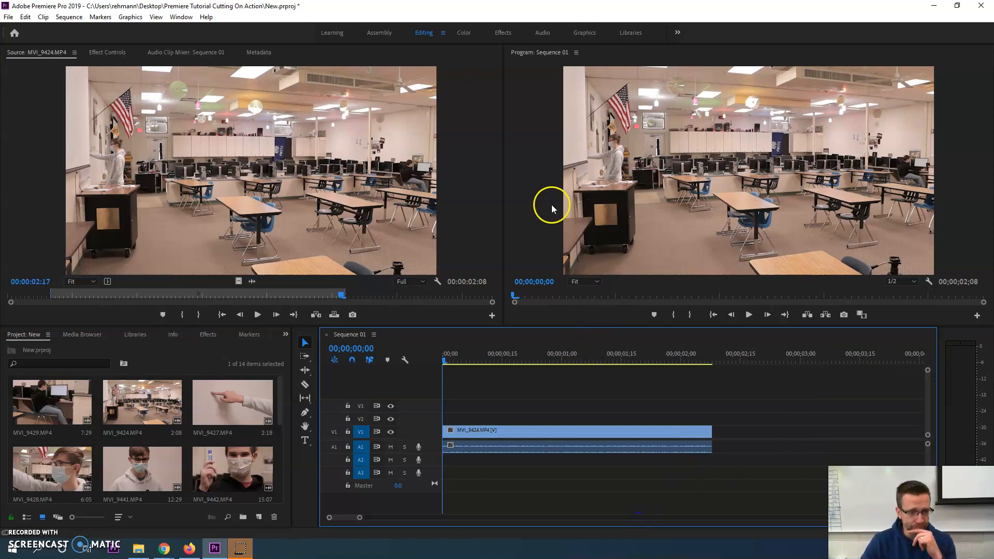
mouse_move(565, 354)
mouse_down()
mouse_move(526, 355)
mouse_move(651, 357)
mouse_move(520, 354)
mouse_move(577, 355)
mouse_up()
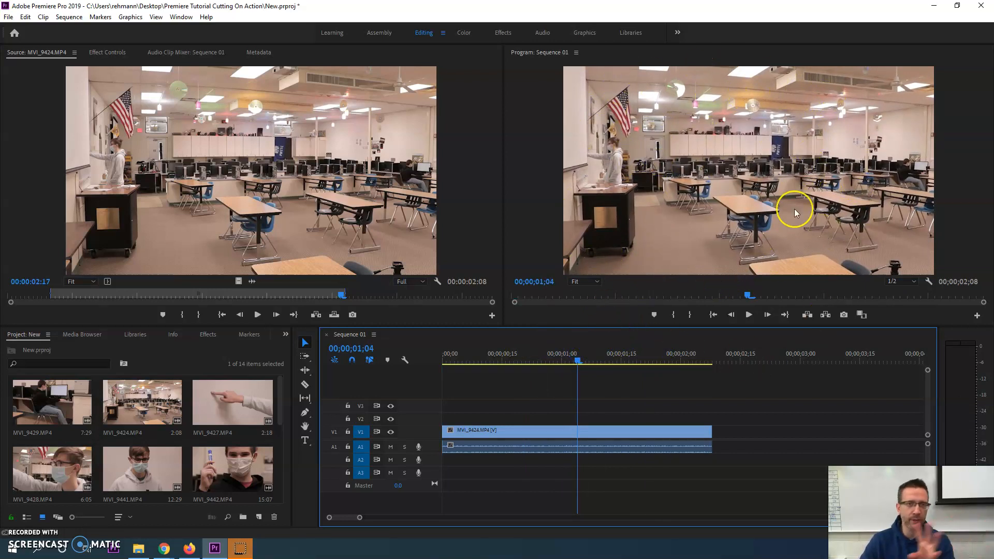
click(176, 96)
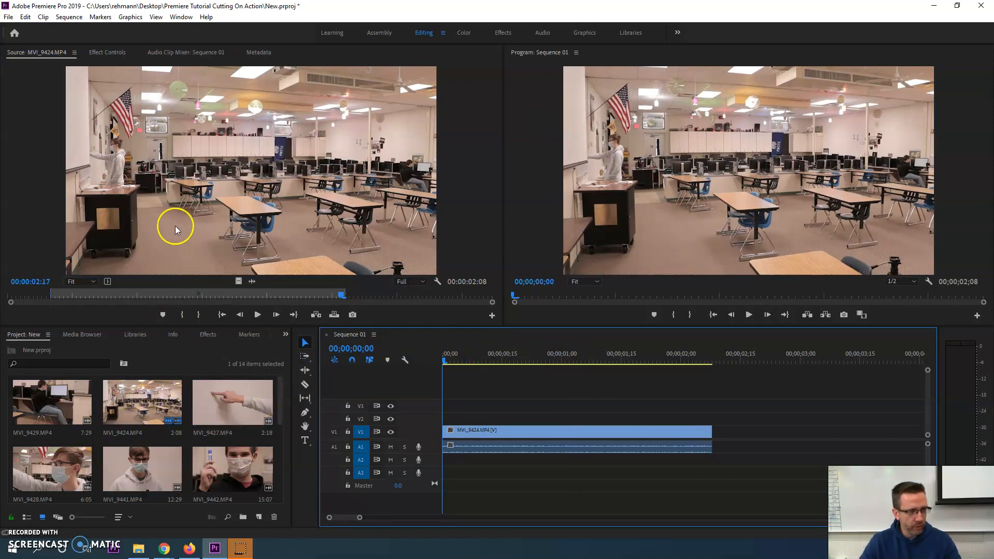
- Run through MVI_9424.MP4 in the sequence and park the playhead at the clip's end, 00;00;02;08
drag(445, 359, 710, 372)
key(space)
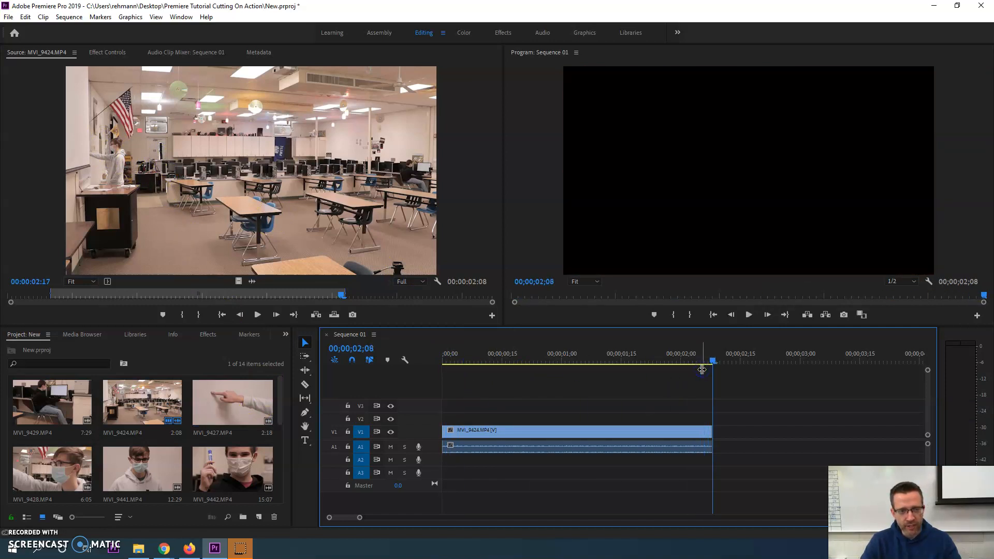
click(708, 364)
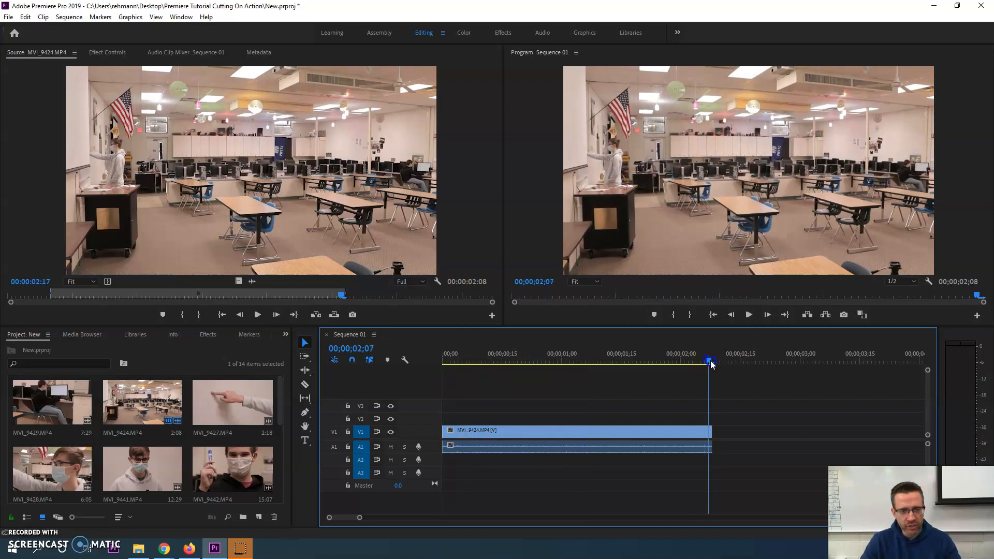
drag(710, 364, 715, 365)
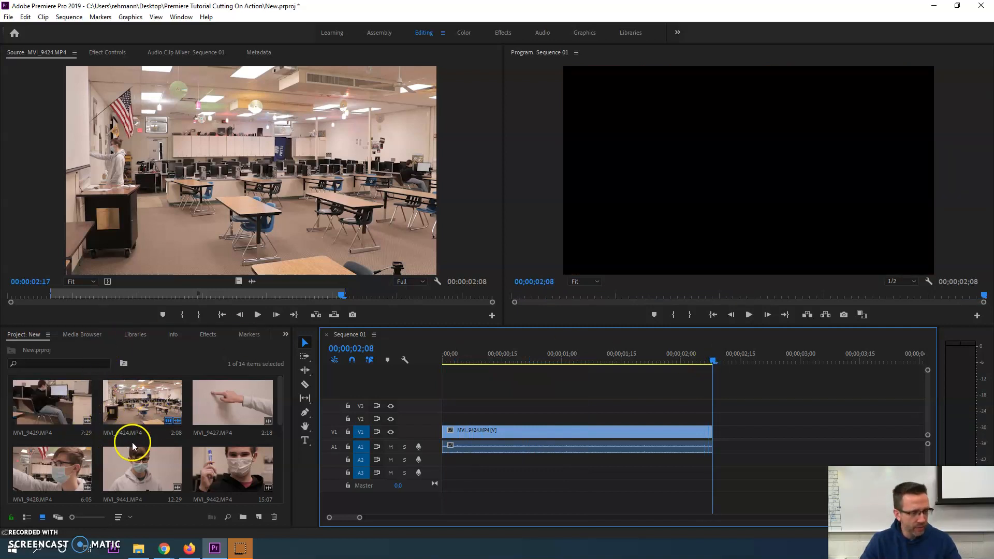
- Load MVI_9425.MP4 into the Source monitor and mark an In point at 00:00:01:14 and an Out point at 00:00:03:20
scroll(139, 442, down, 2)
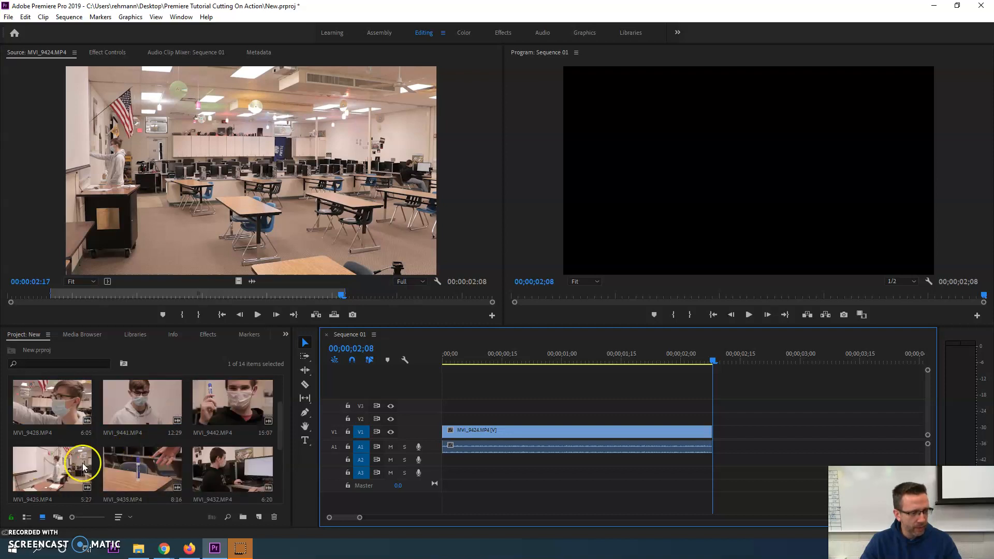
double_click(40, 469)
drag(10, 296, 130, 299)
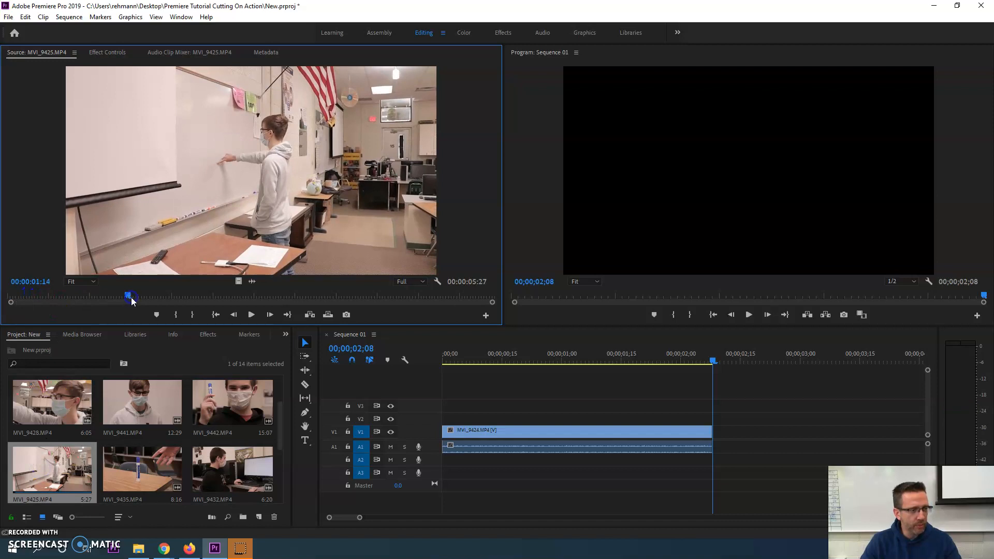
key(i)
key(space)
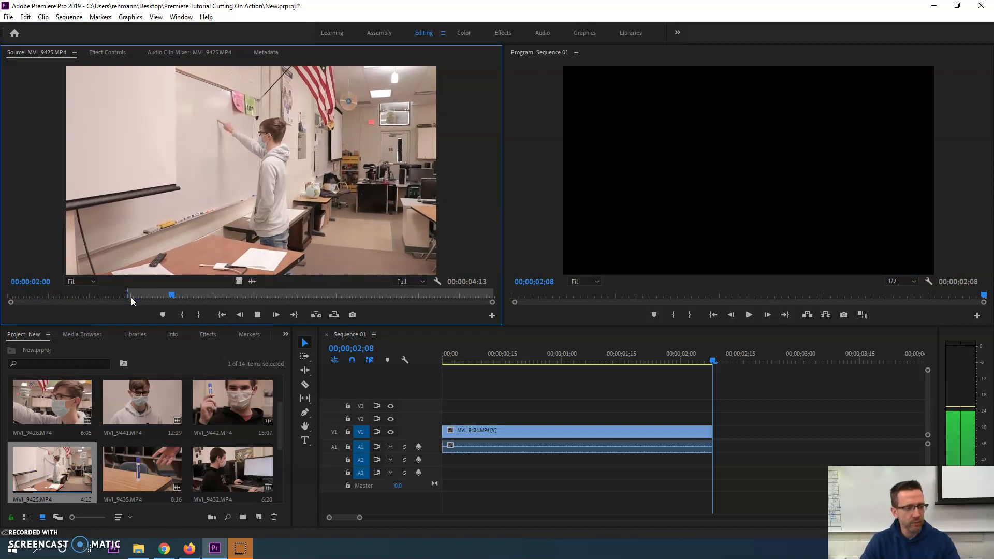
key(space)
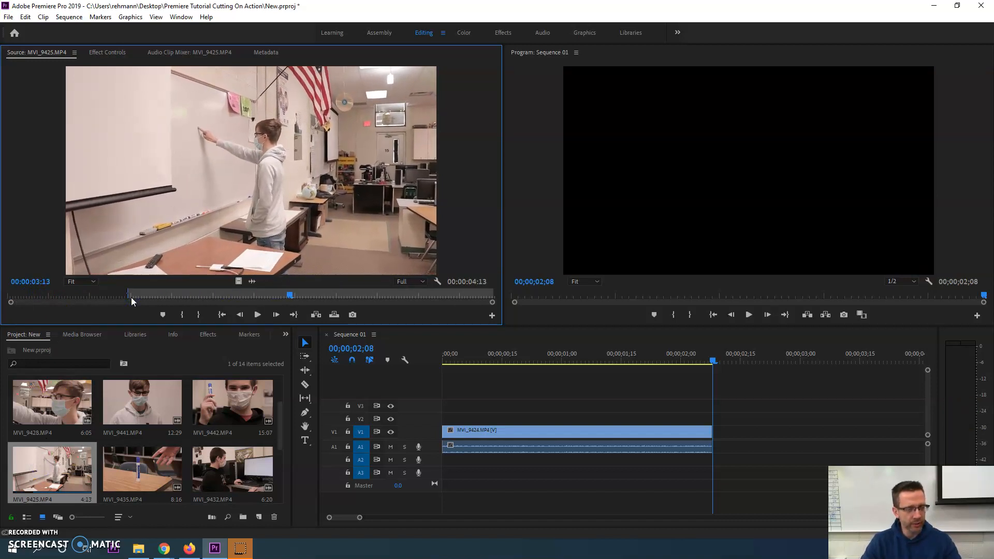
key(space)
key(space)
key(o)
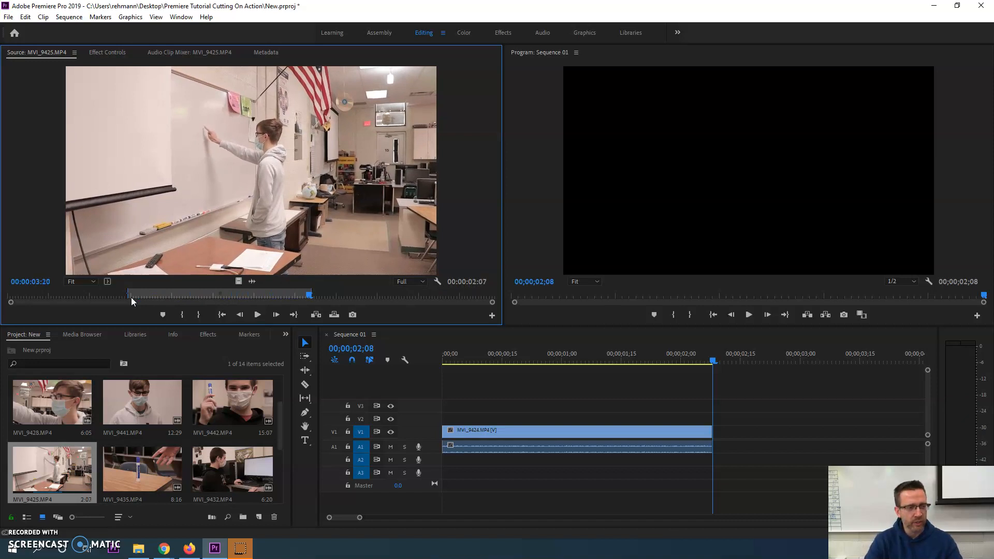
- Add the MVI_9425.MP4 segment directly after MVI_9424.MP4 and review the cut by playing the sequence from its start
drag(220, 150, 717, 445)
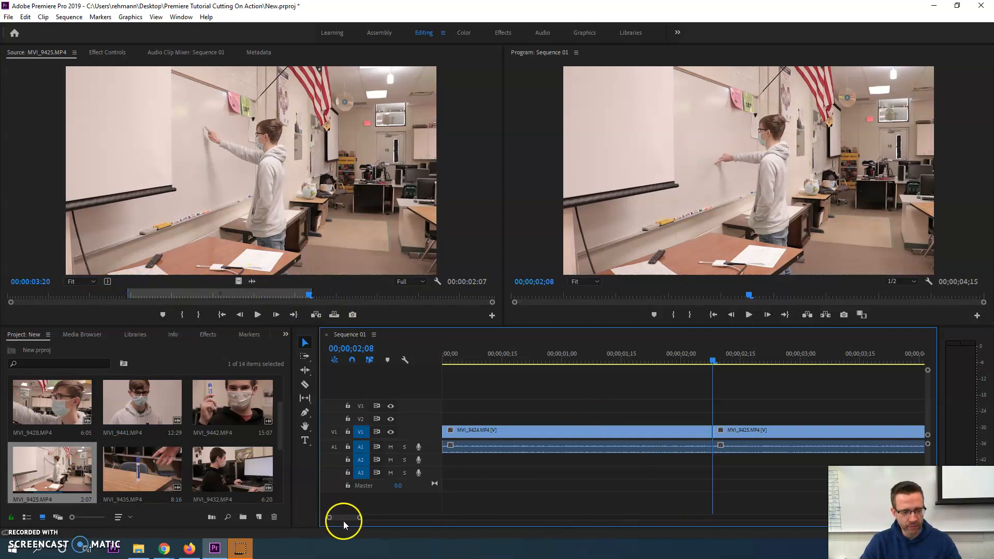
drag(358, 519, 410, 517)
key(Home)
key(space)
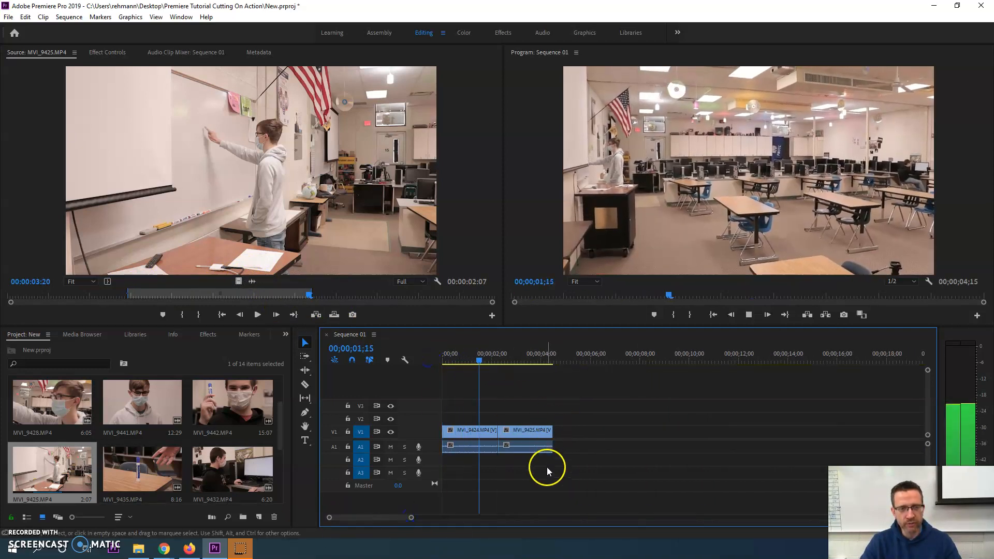
key(space)
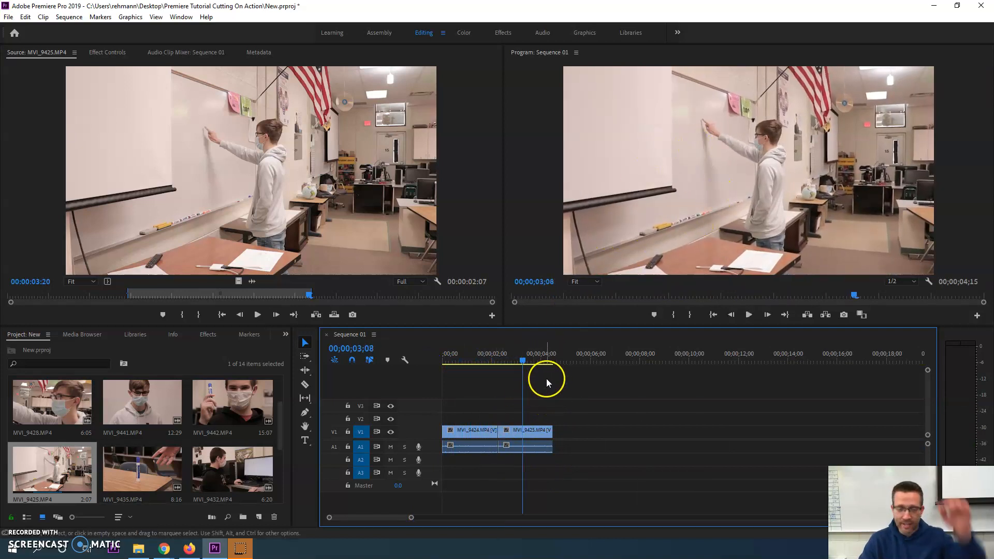
click(531, 361)
drag(531, 361, 552, 370)
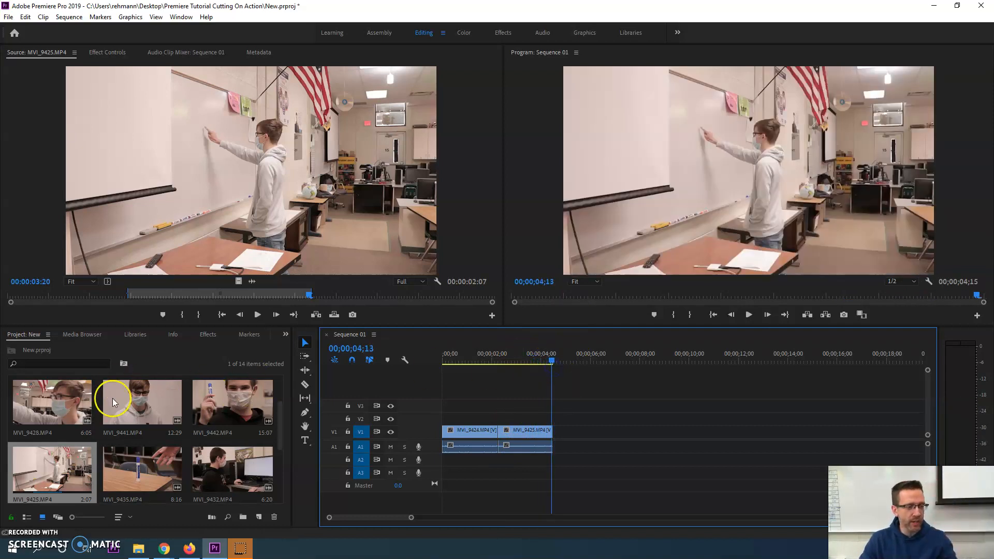
- Load MVI_9427.MP4 into the Source monitor and mark an In point at 00:00:01:01 and an Out point at 00:00:02:05
scroll(138, 425, up, 1)
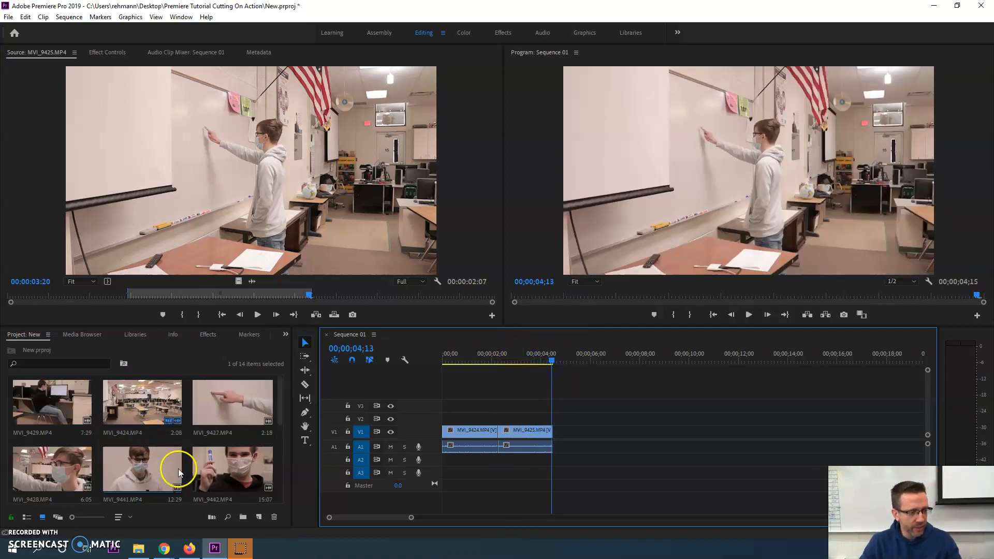
double_click(229, 390)
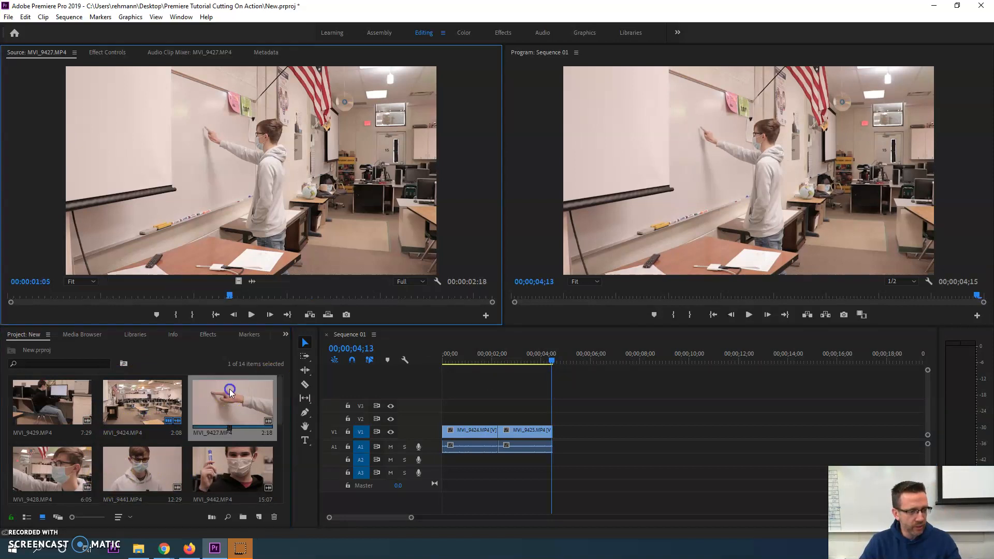
mouse_move(215, 297)
mouse_down()
mouse_move(142, 297)
mouse_move(199, 303)
mouse_up()
key(i)
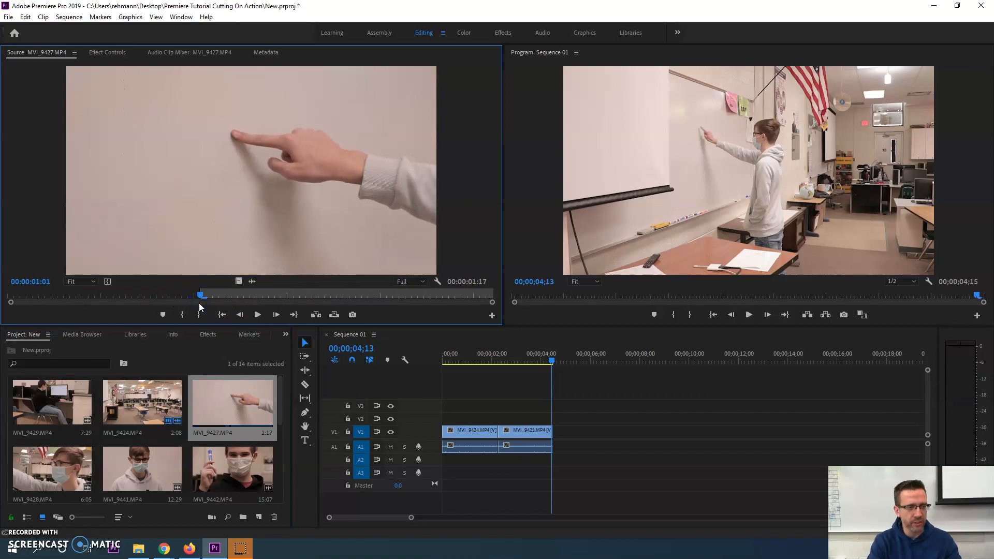
key(space)
key(space)
key(o)
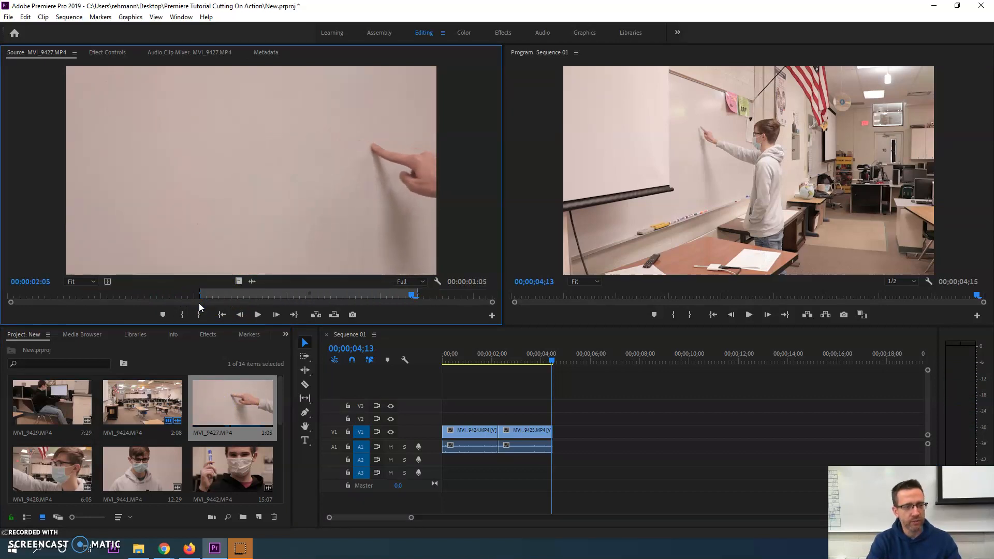
- Add the MVI_9427.MP4 segment directly after MVI_9425.MP4 and play the sequence from its start
drag(275, 179, 559, 435)
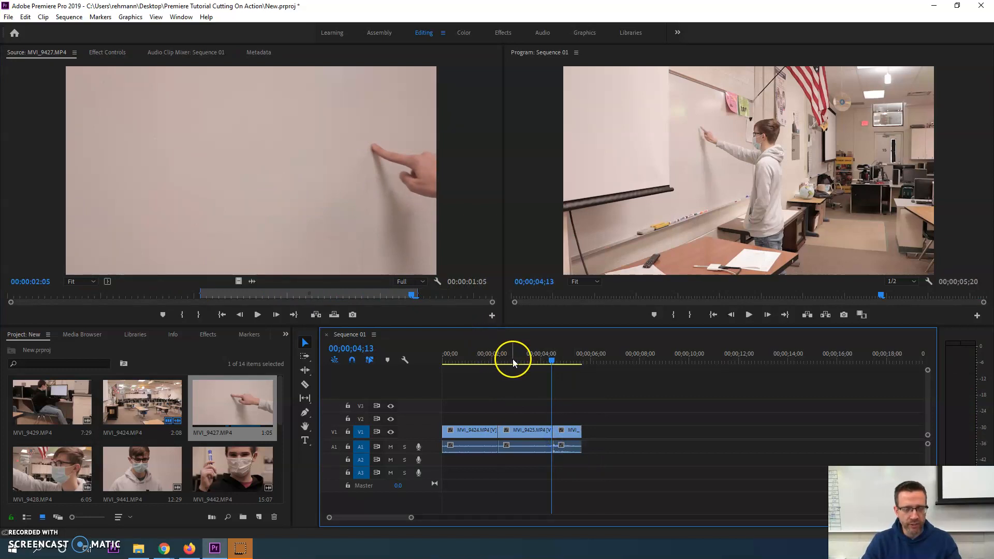
click(440, 358)
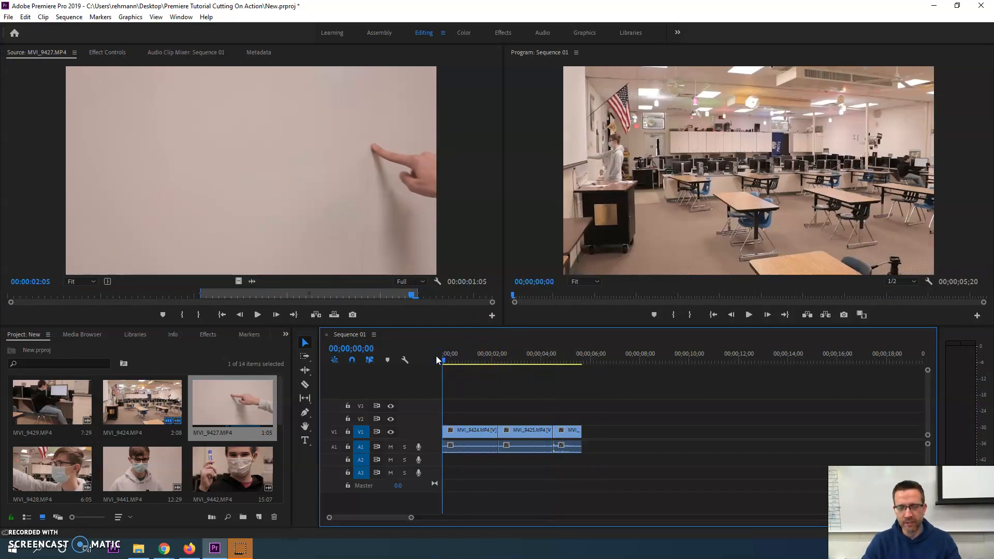
key(space)
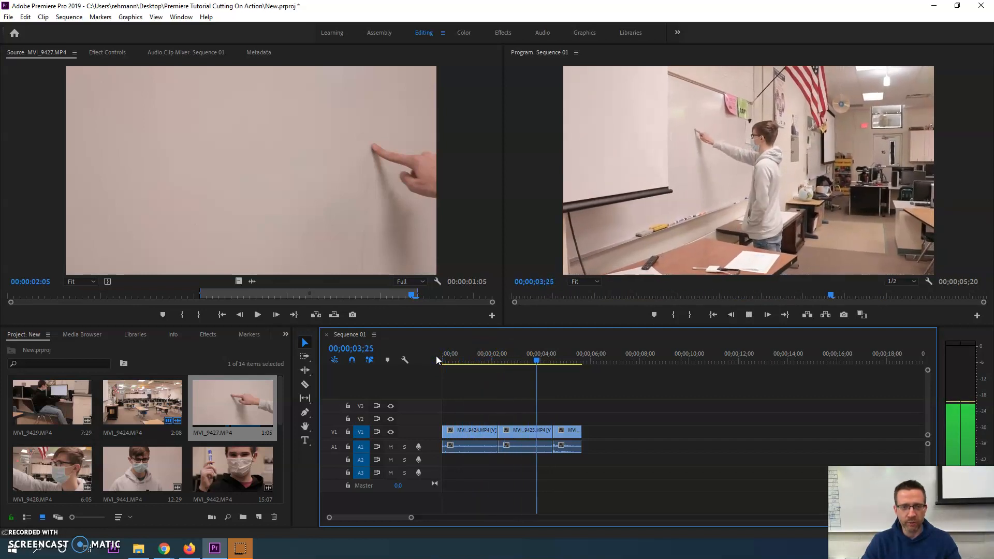
key(space)
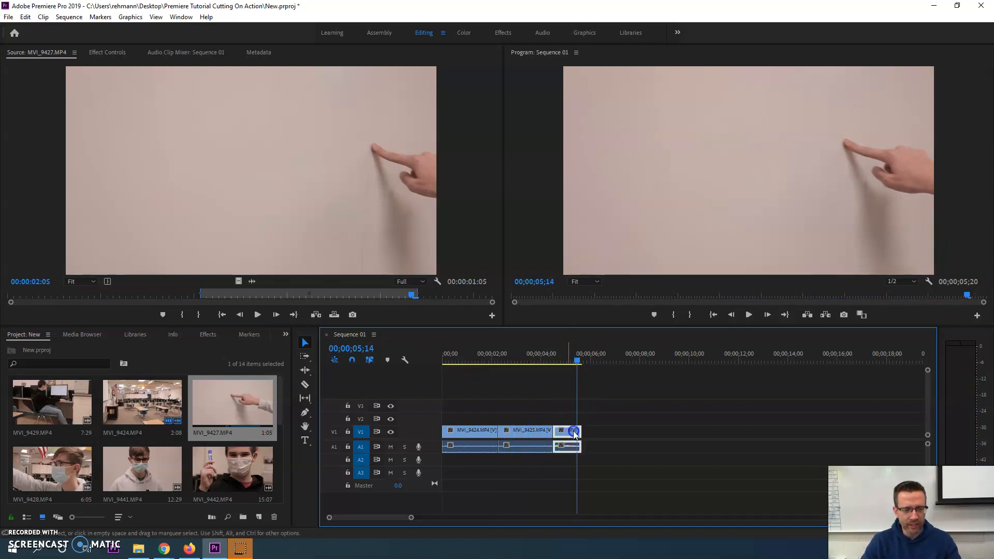
- Move MVI_9427.MP4 further along the track and trim the end of MVI_9425.MP4 back to 00;00;04;14
drag(574, 434, 623, 434)
mouse_move(571, 358)
mouse_down()
mouse_move(542, 355)
mouse_move(553, 363)
mouse_up()
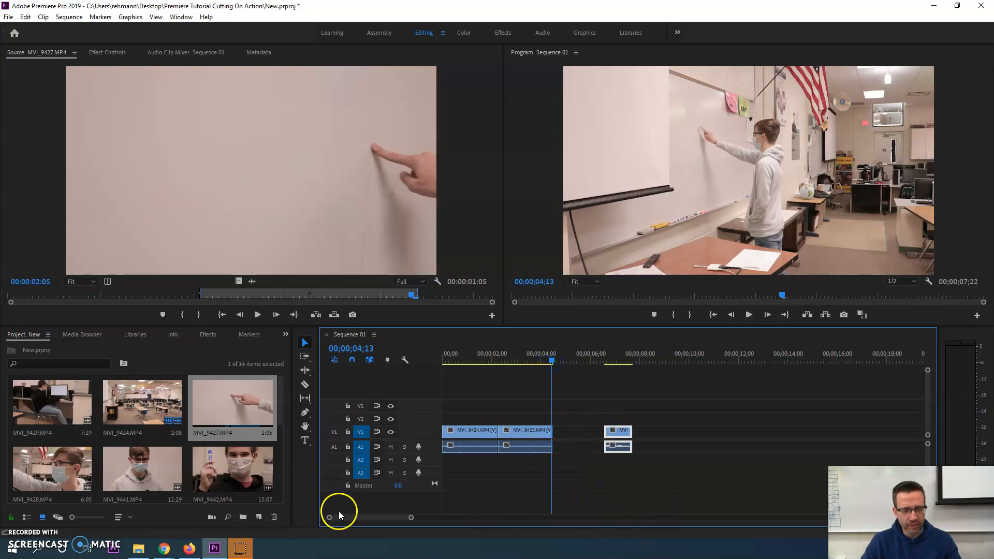
drag(413, 519, 383, 520)
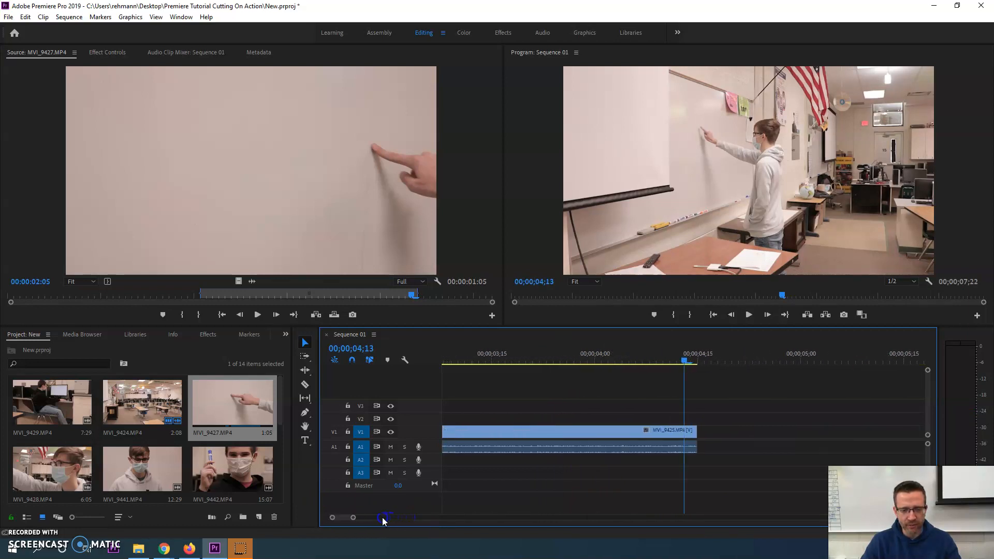
drag(683, 362, 632, 359)
key(space)
key(space)
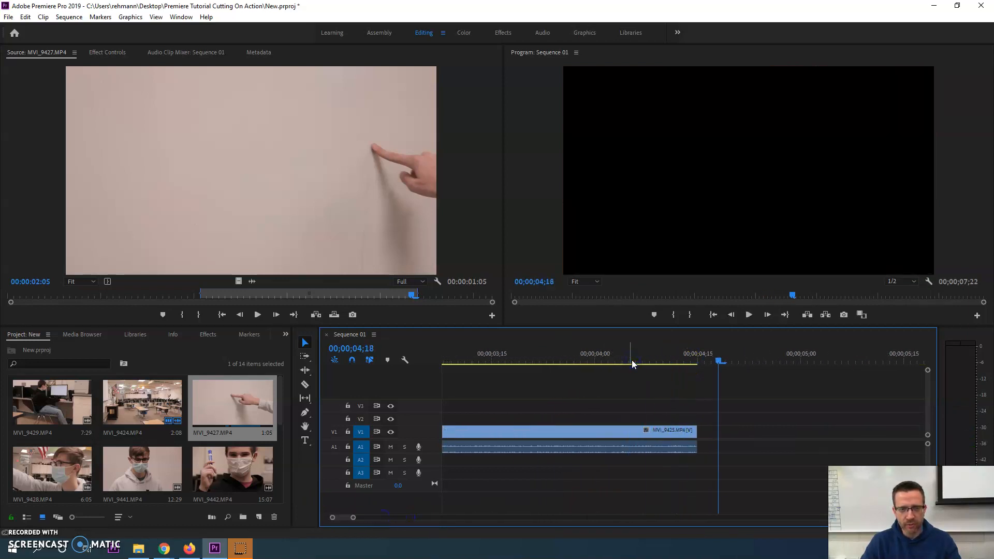
drag(702, 361, 689, 360)
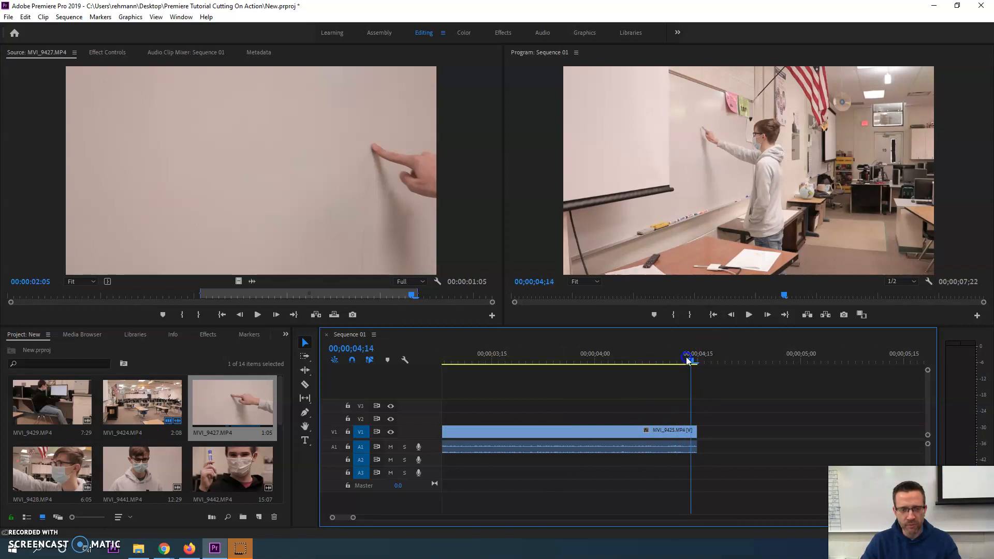
drag(700, 447, 691, 447)
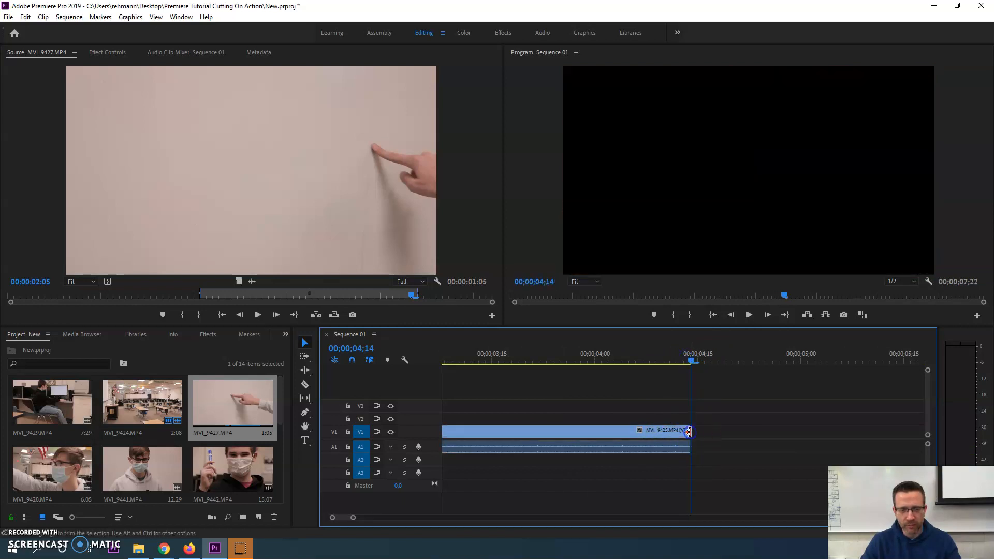
- Ripple delete the gap between MVI_9425.MP4 and MVI_9427.MP4, then play across the cut from 00;00;04;11
right_click(748, 437)
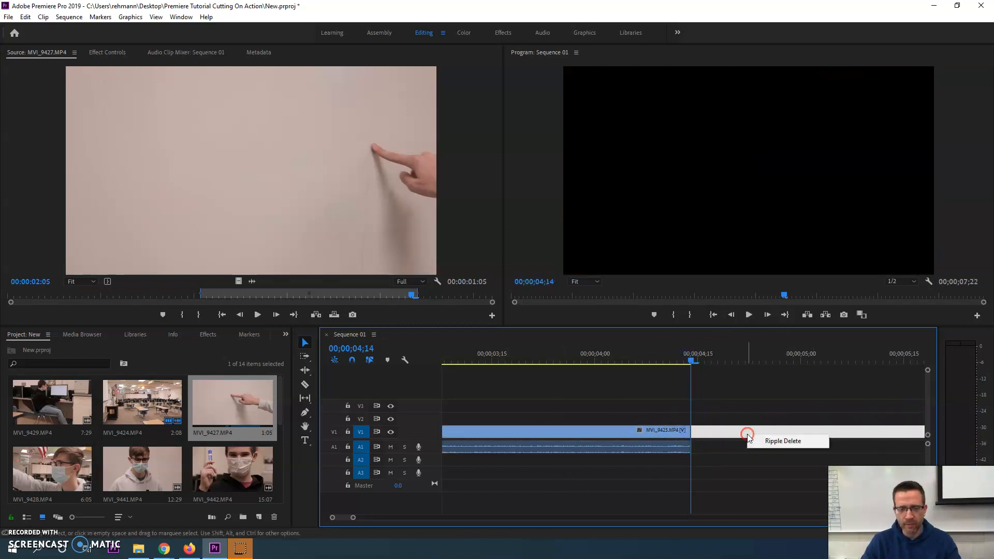
click(781, 441)
click(670, 360)
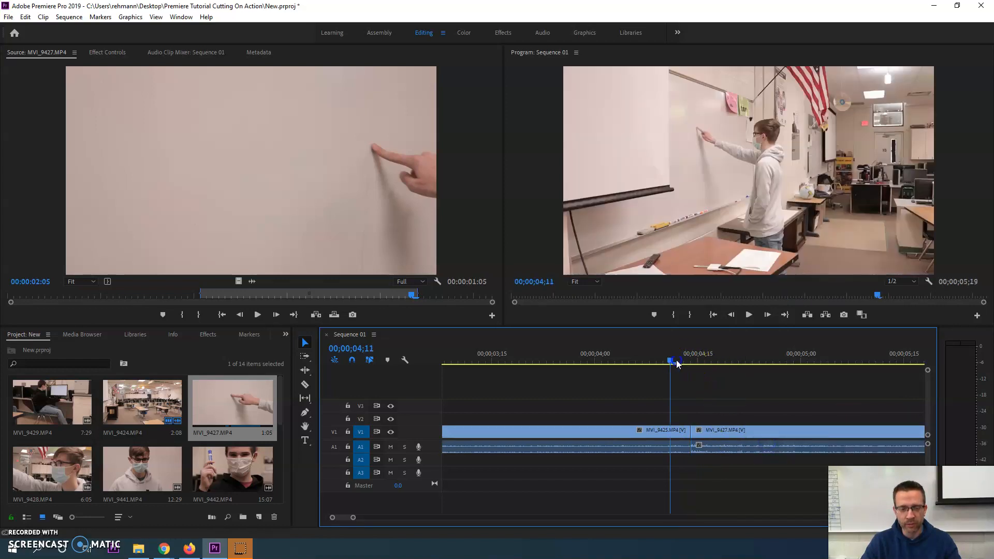
key(space)
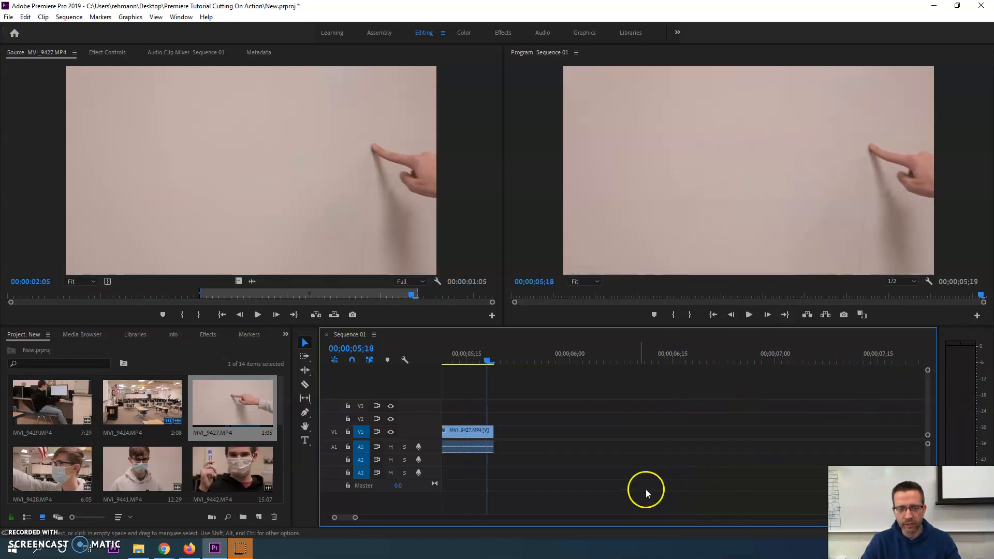
- Mark an In point in MVI_9428.MP4 that leaves a 00:00:01:17 segment and add it directly after MVI_9427.MP4 in the sequence
drag(360, 517, 405, 520)
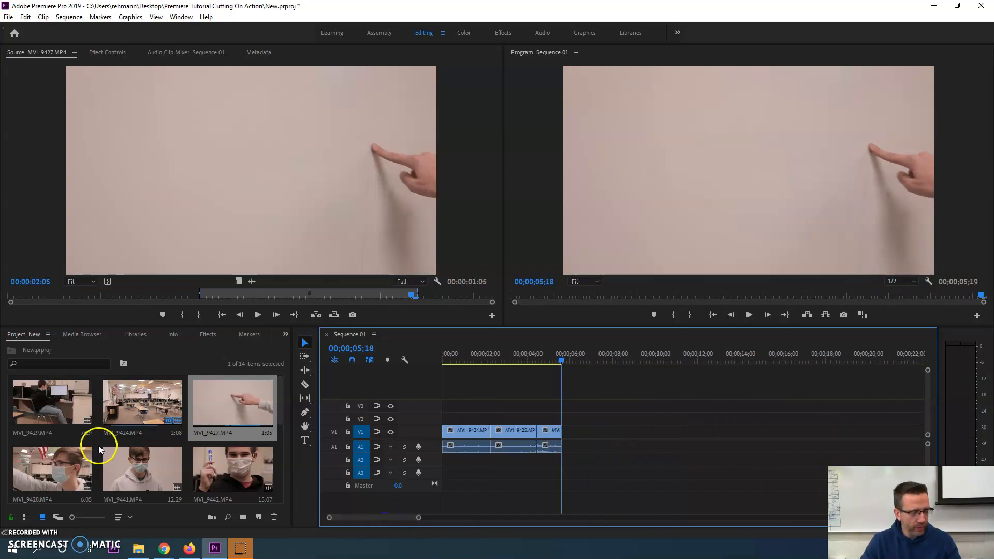
double_click(44, 474)
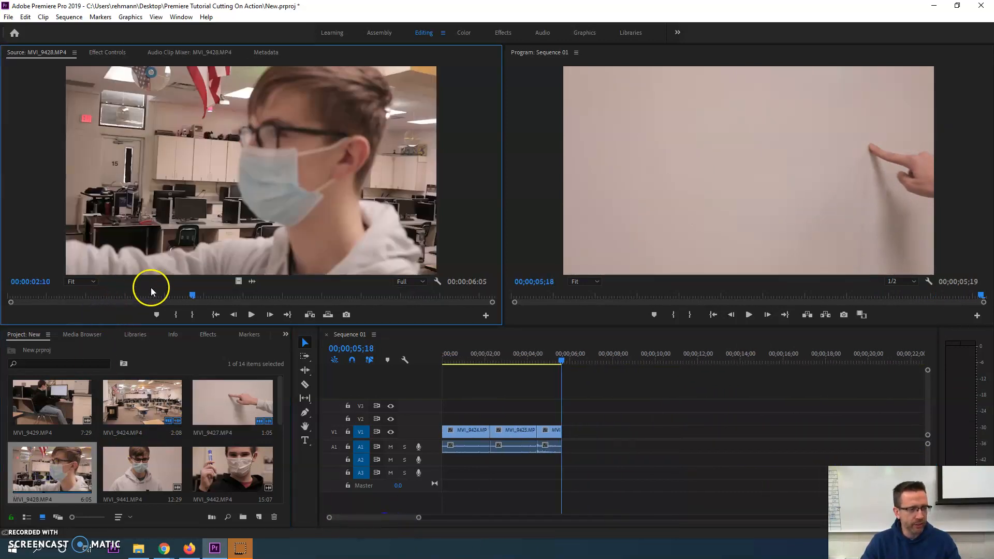
drag(187, 294, 325, 302)
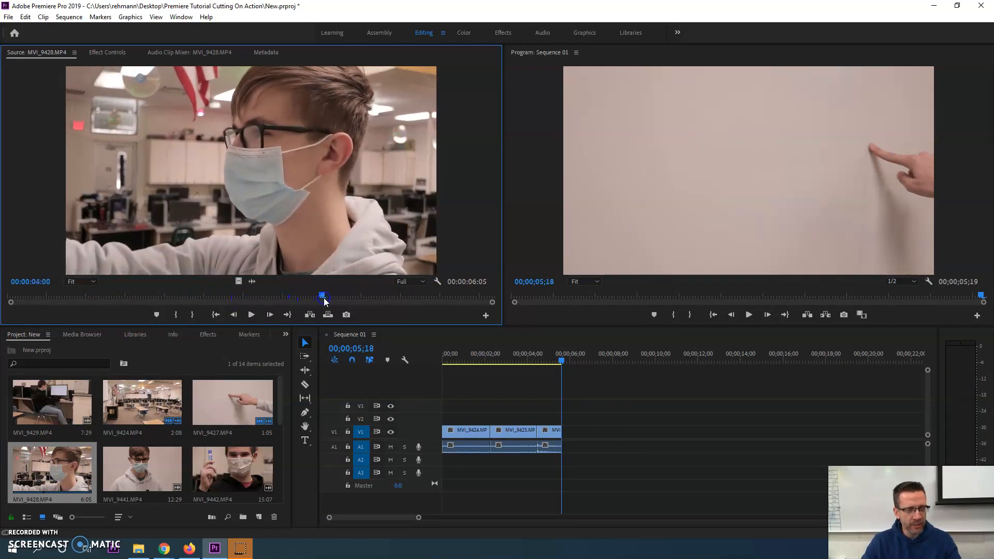
key(space)
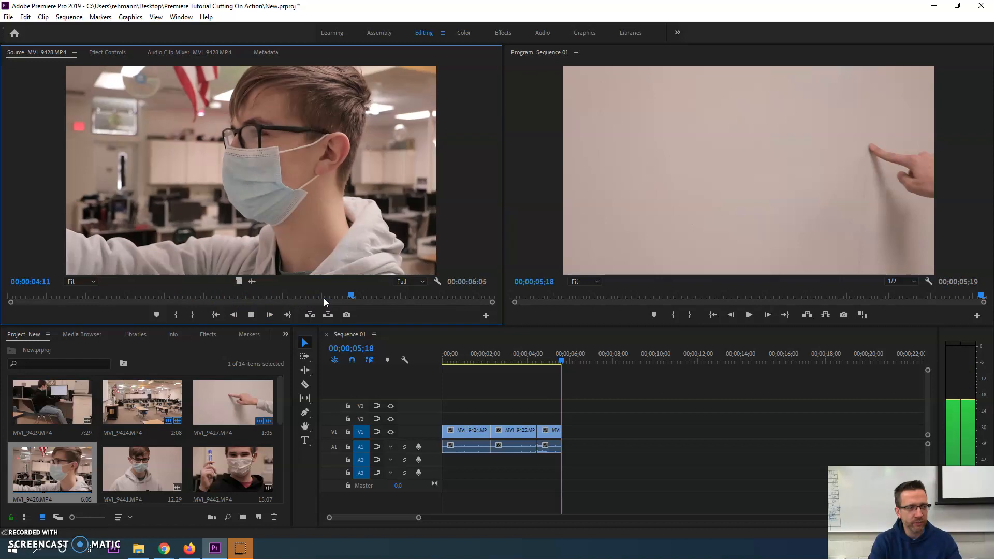
key(space)
key(i)
key(space)
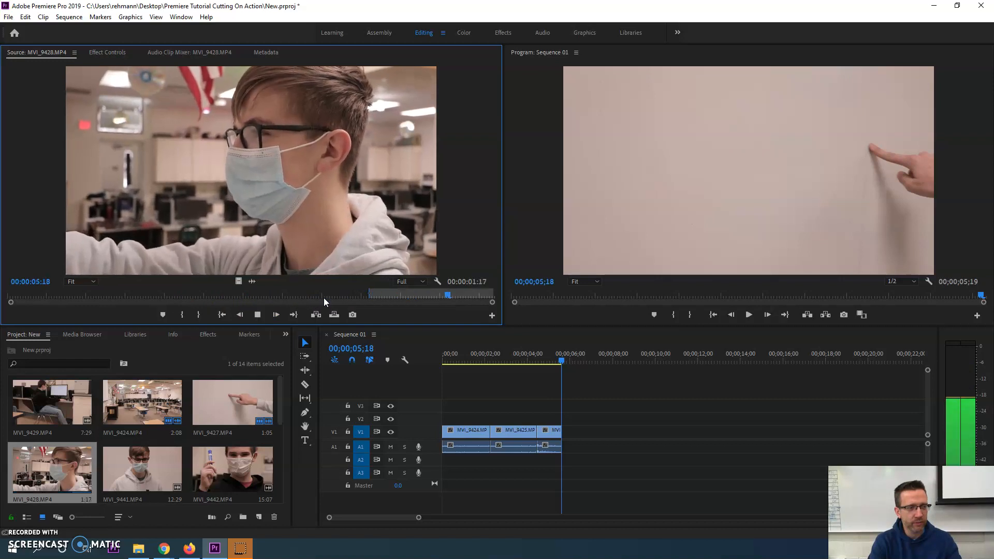
key(space)
key(space)
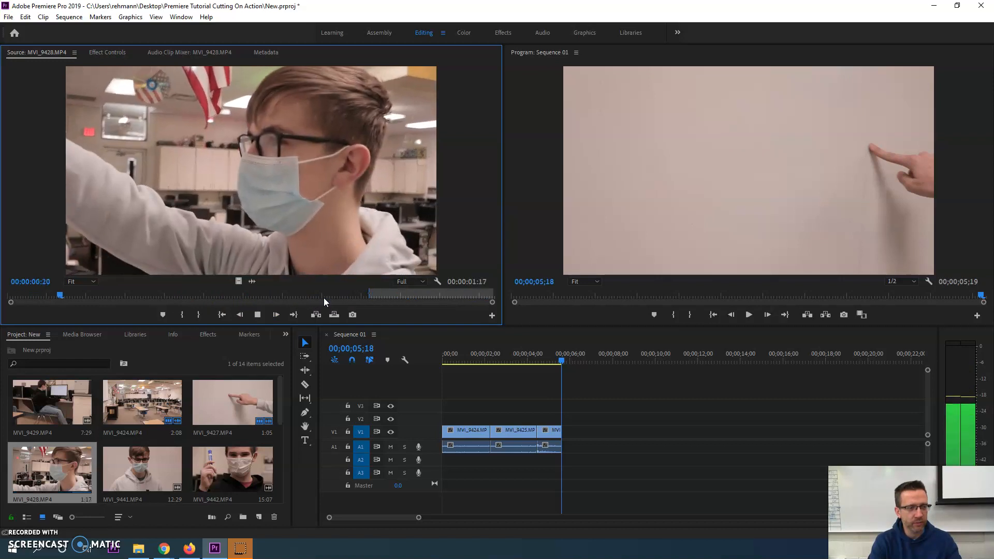
drag(520, 293, 567, 438)
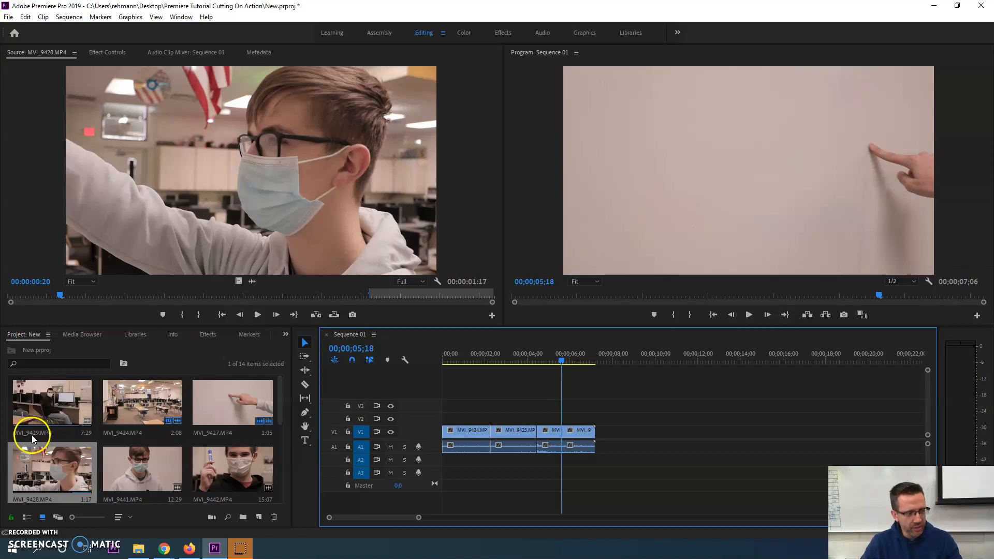
- Mark MVI_9429.MP4 from 00:00:04:16 to 00:00:06:08 and add the segment directly after MVI_9428.MP4 in the sequence
double_click(58, 437)
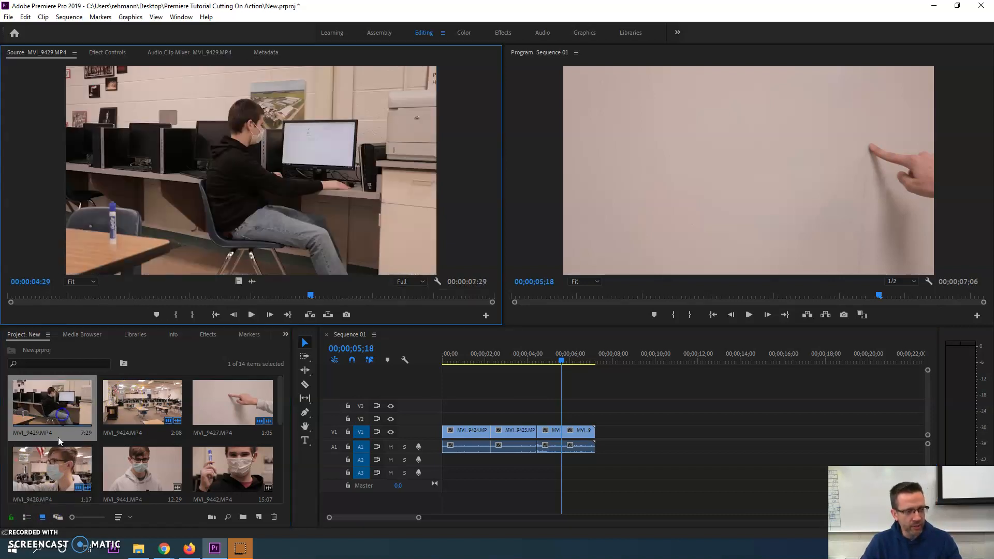
drag(266, 297, 286, 314)
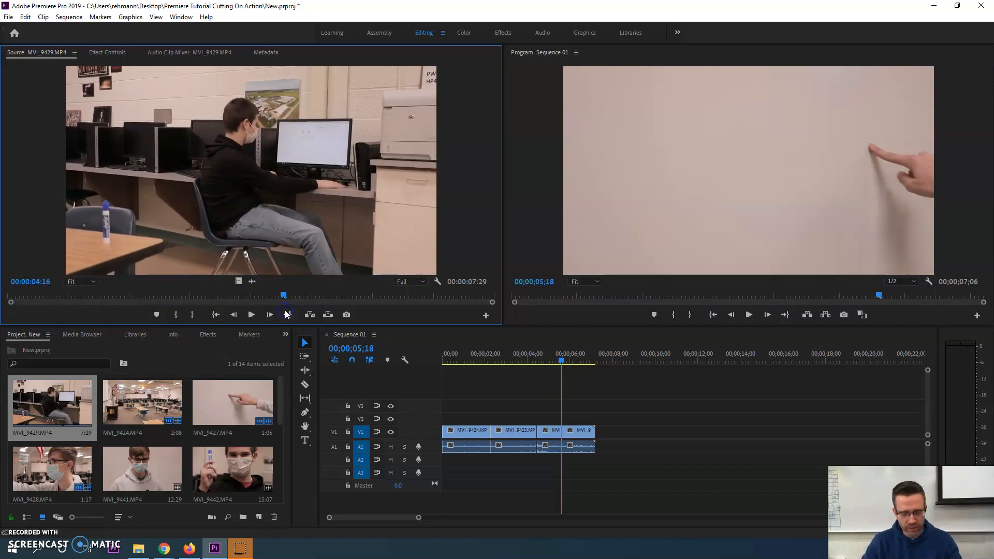
key(i)
key(space)
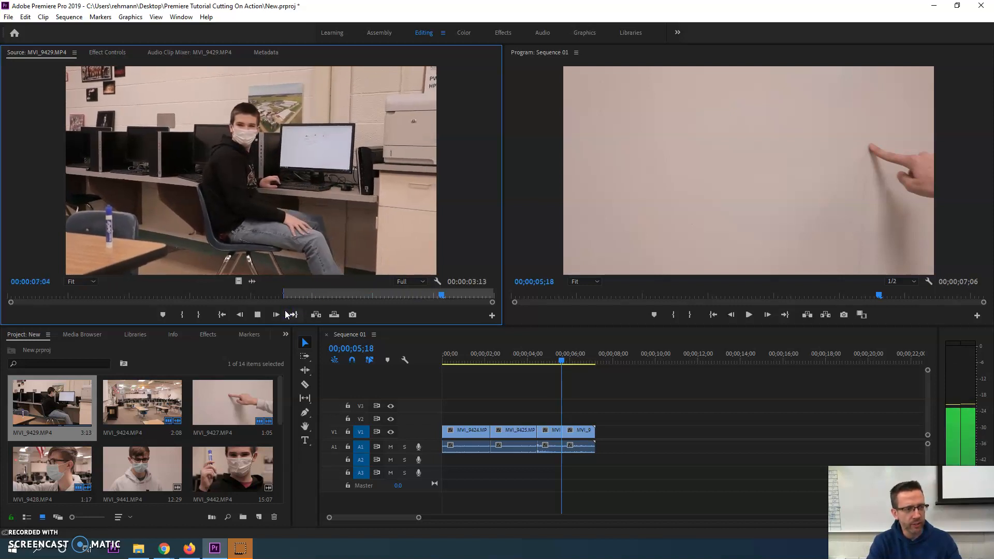
key(space)
key(j)
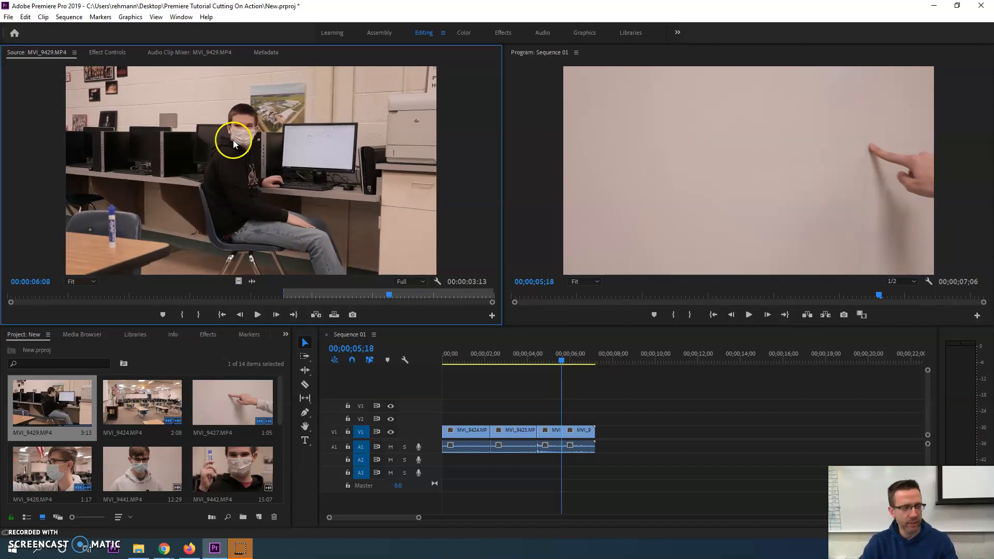
key(o)
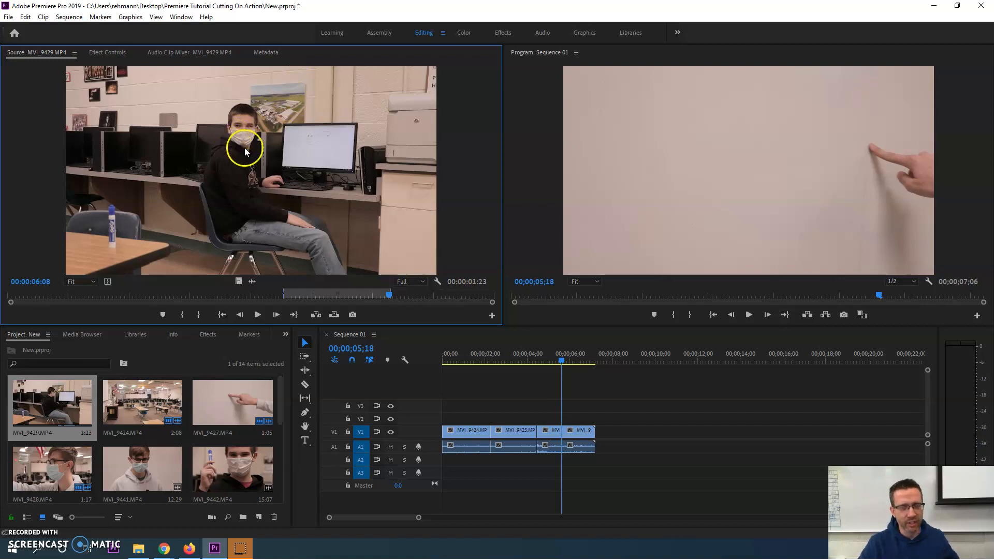
drag(306, 185, 599, 439)
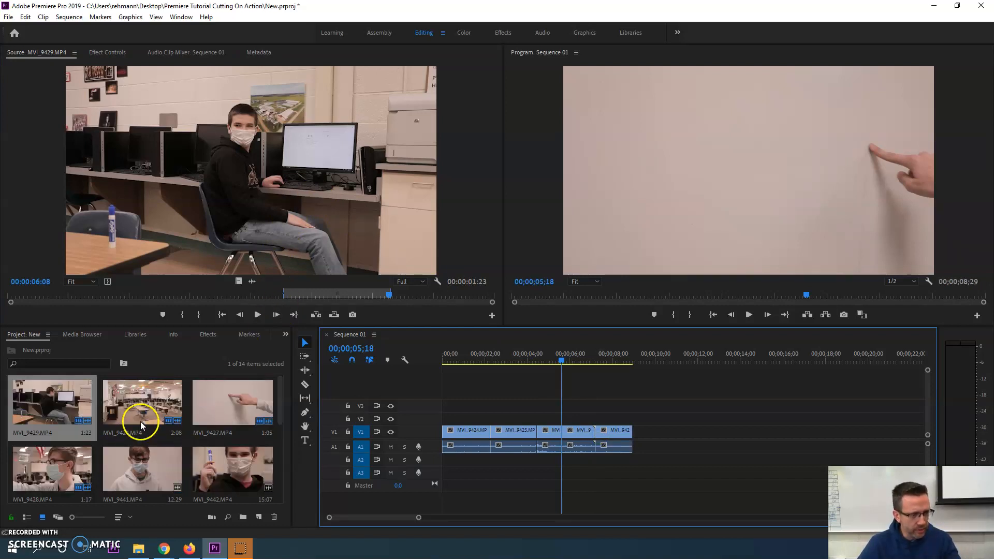
- Sort the project clips by Name and load MVI_9432.MP4 into the Source monitor
click(127, 517)
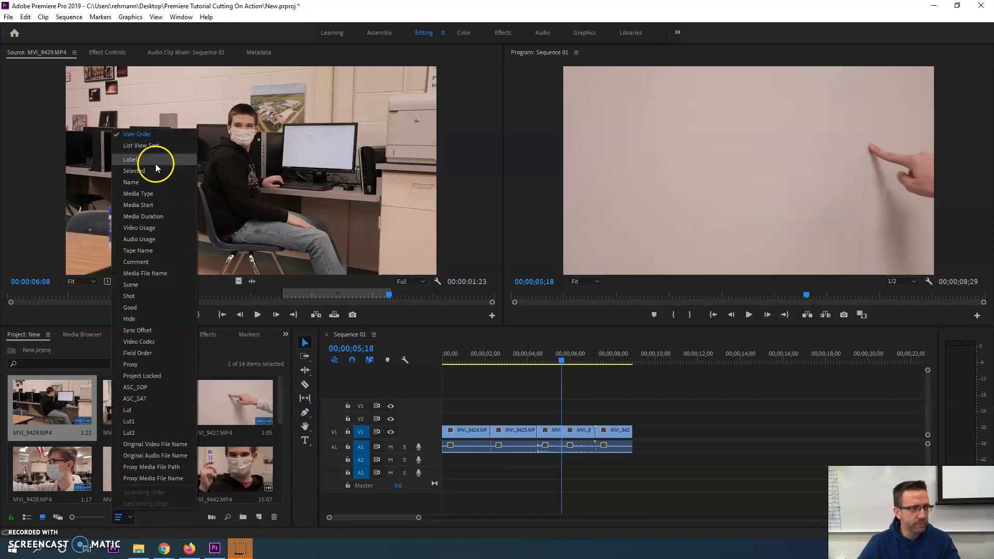
click(157, 182)
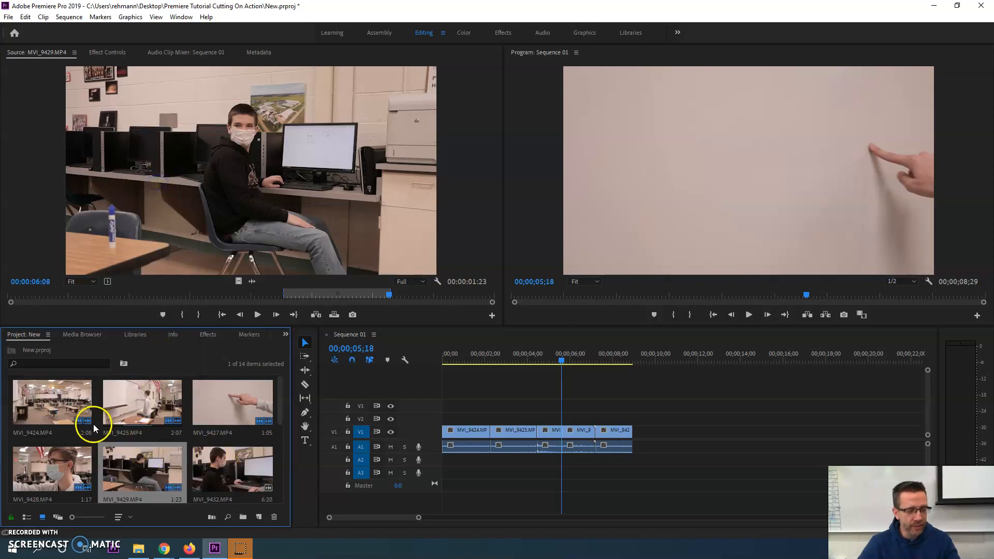
click(223, 472)
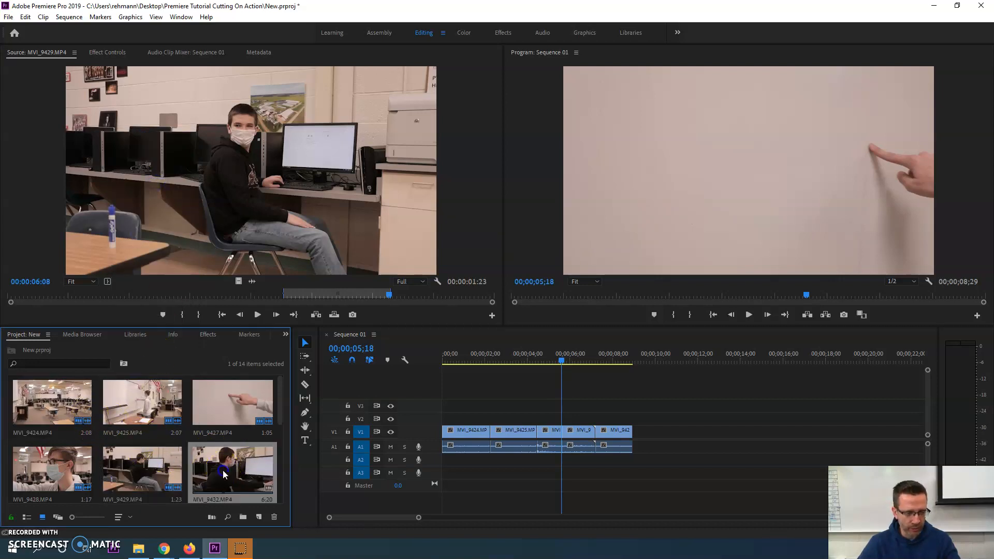
double_click(223, 470)
- Compare the arm movement in MVI_9432.MP4 with the sequence and trim the end of MVI_9429.MP4 back to 00;00;08;00
drag(188, 296, 123, 304)
drag(607, 361, 614, 368)
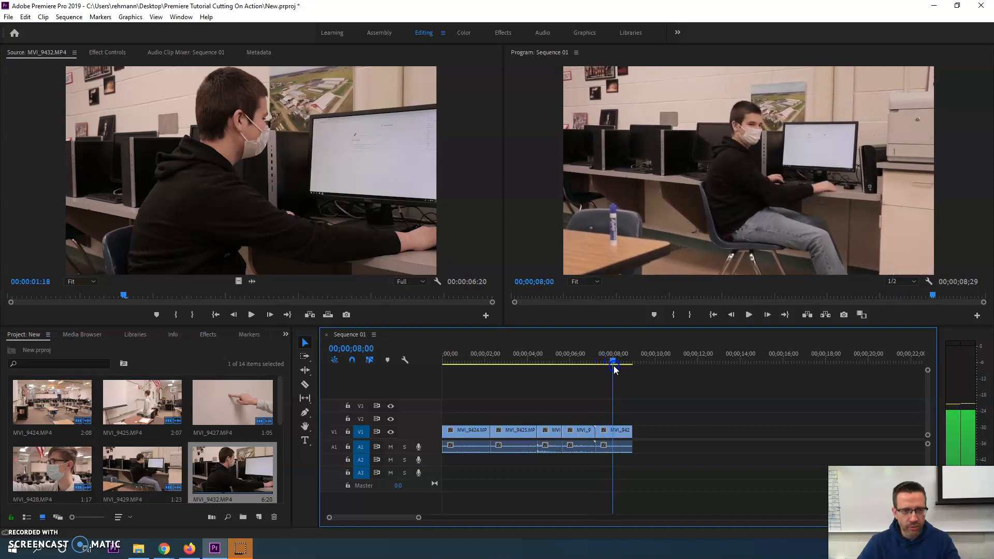
drag(144, 296, 219, 298)
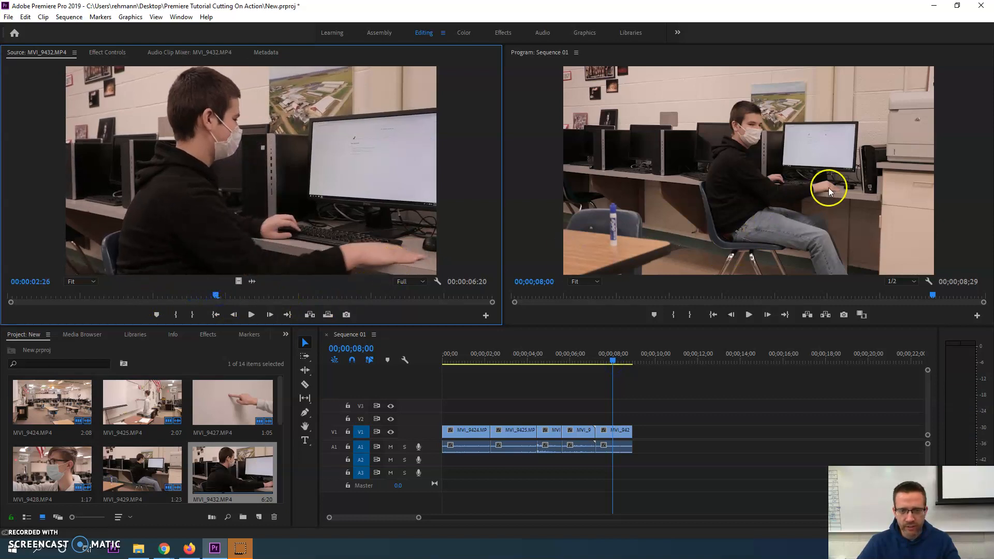
click(629, 433)
drag(629, 433, 612, 431)
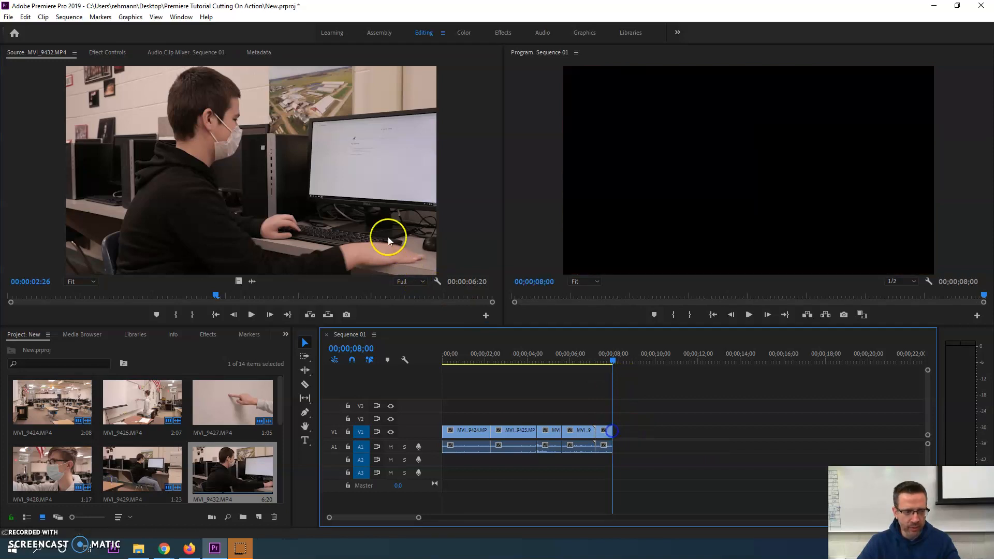
- Mark an In point at 00:00:02:26 in MVI_9432.MP4 and play the clip from there
click(248, 187)
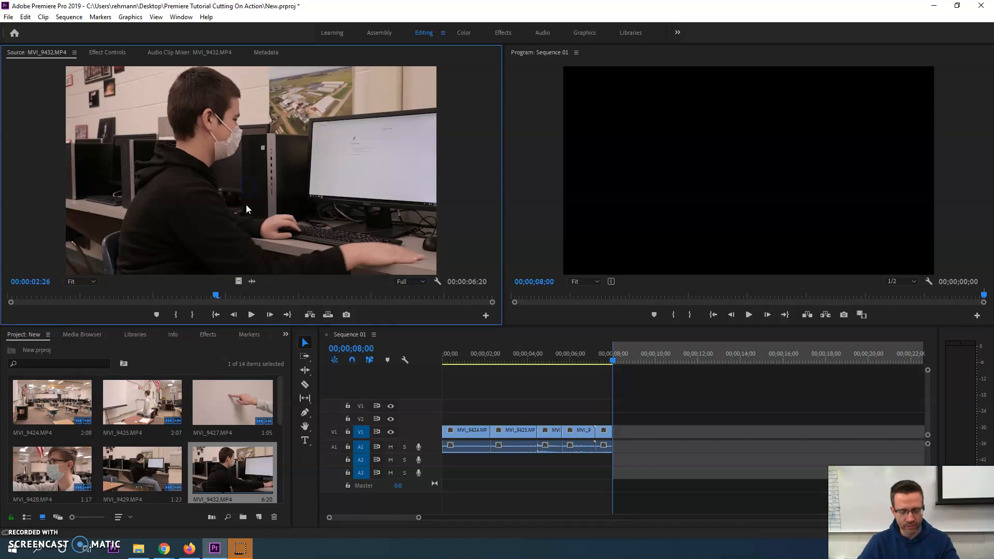
key(i)
key(space)
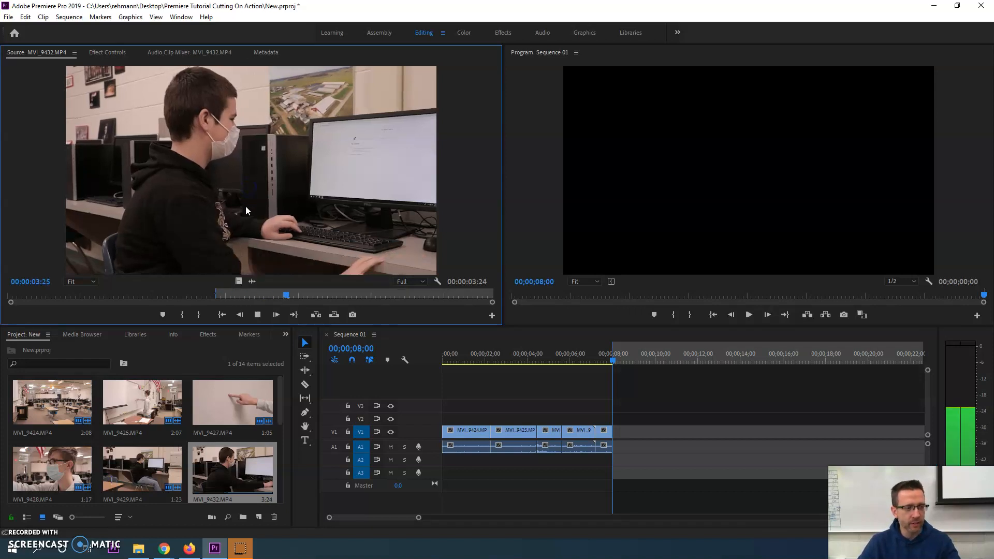
key(space)
- Find the frame where the student turns in MVI_9432.MP4, mark the In point at 00:00:04:15, and preview the segment
mouse_move(346, 299)
mouse_down()
mouse_move(289, 295)
mouse_move(332, 303)
mouse_up()
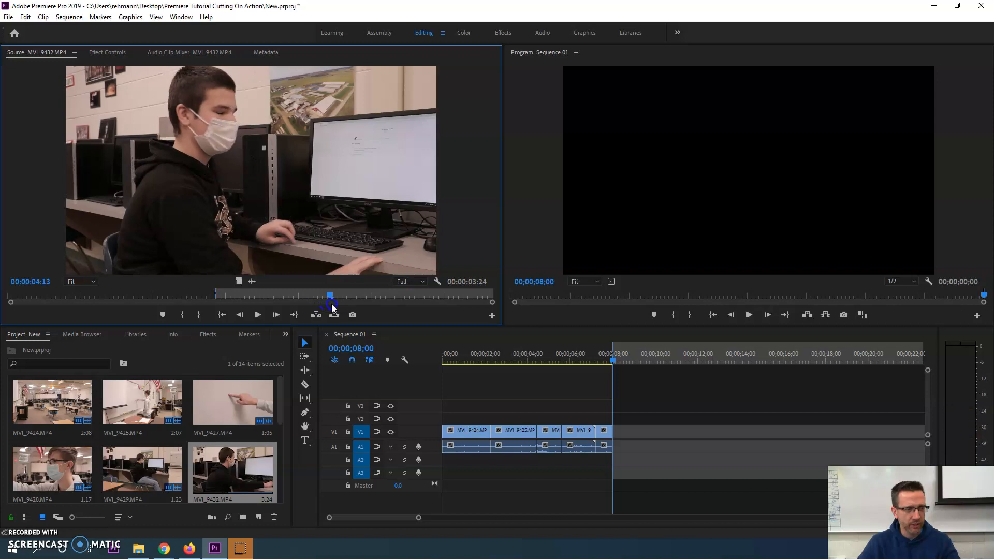
key(space)
key(space)
key(Left)
key(Left)
key(Left)
key(Left)
key(Left)
key(Left)
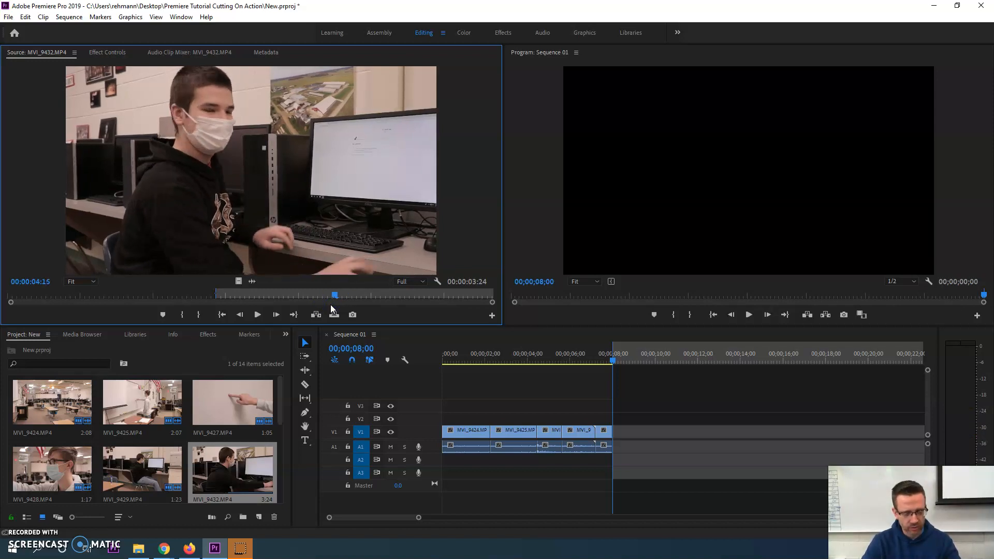
key(i)
key(space)
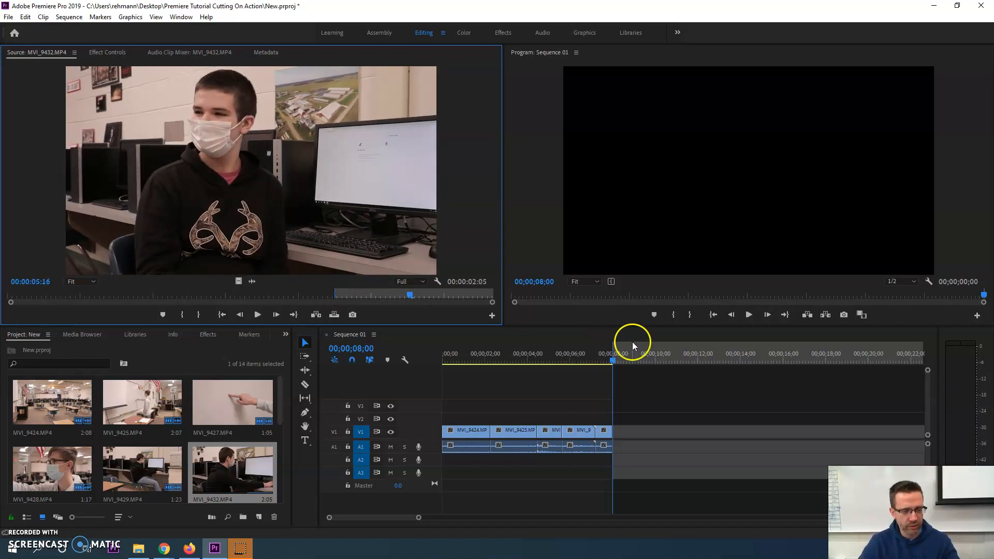
- Extend the end of MVI_9429.MP4 to 00;00;08;02 and add the MVI_9432.MP4 segment directly after it
drag(608, 358, 616, 367)
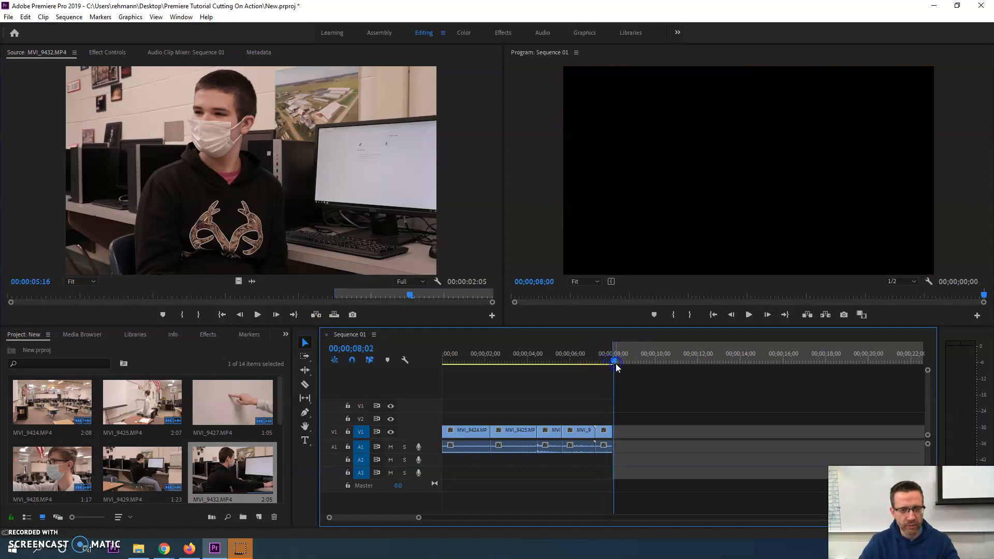
drag(610, 430, 614, 430)
drag(256, 123, 625, 432)
drag(614, 441, 614, 441)
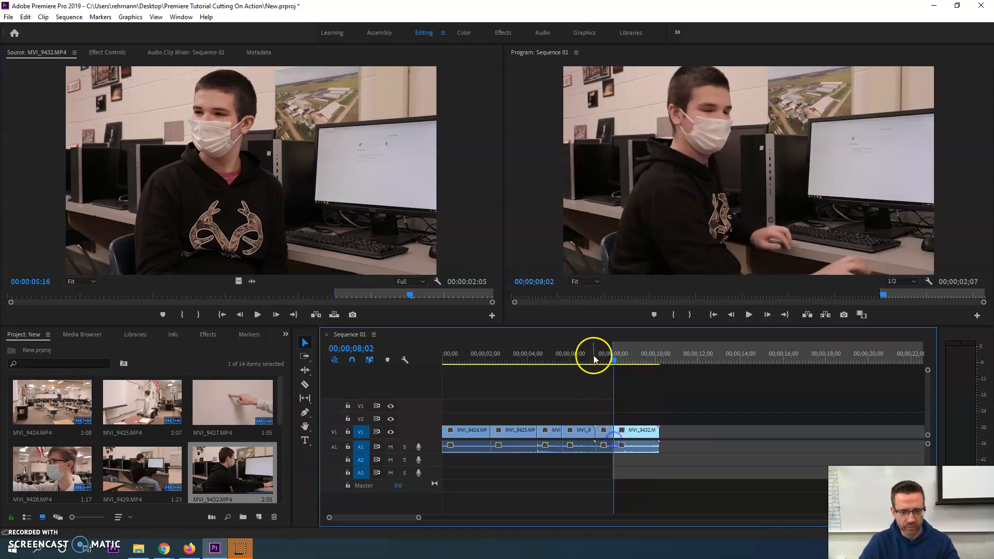
- Play the sequence across the cut from MVI_9429.MP4 to MVI_9432.MP4
click(583, 354)
key(space)
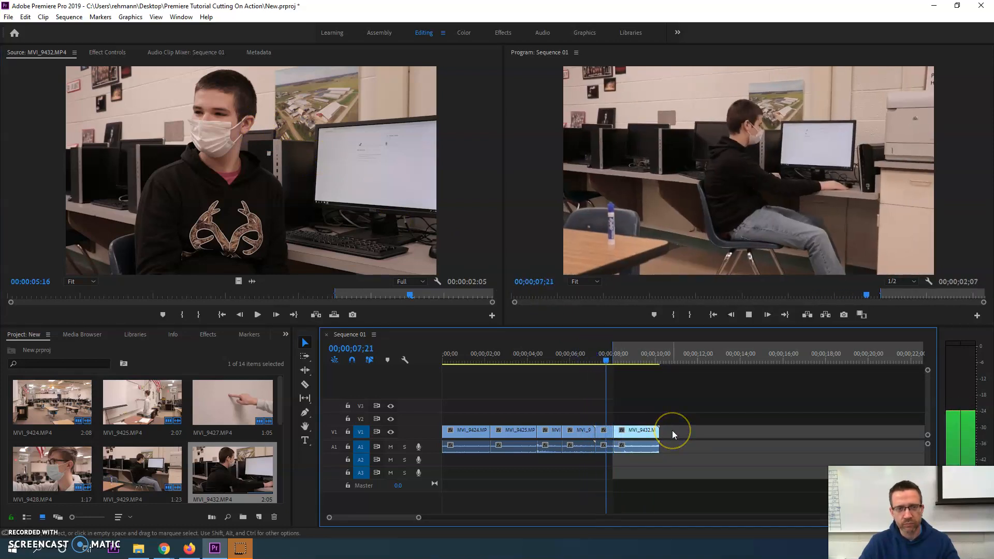
click(644, 429)
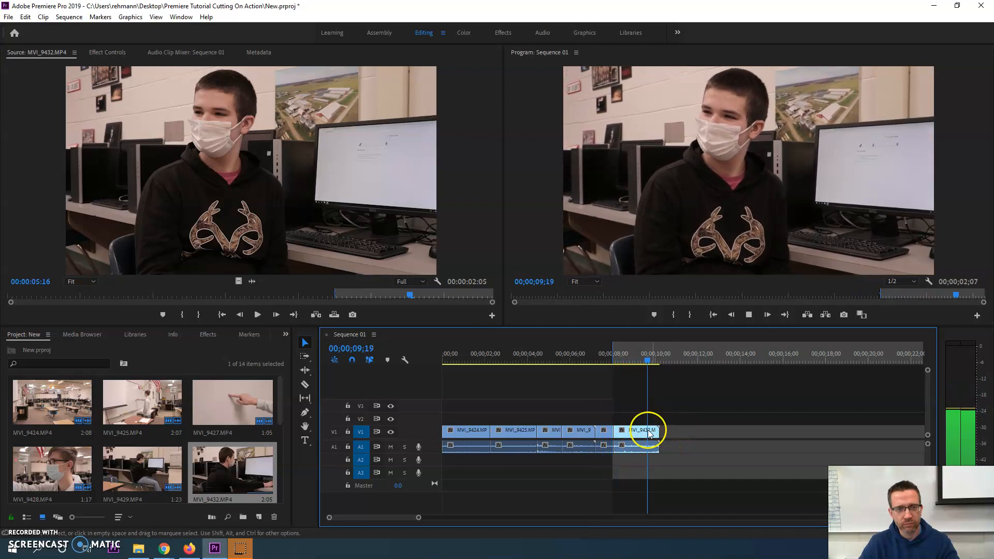
- Move MVI_9432.MP4 and MVI_9429.MP4 further along the track, keeping them adjacent, and extend the start of MVI_9429.MP4 earlier
drag(639, 434, 708, 434)
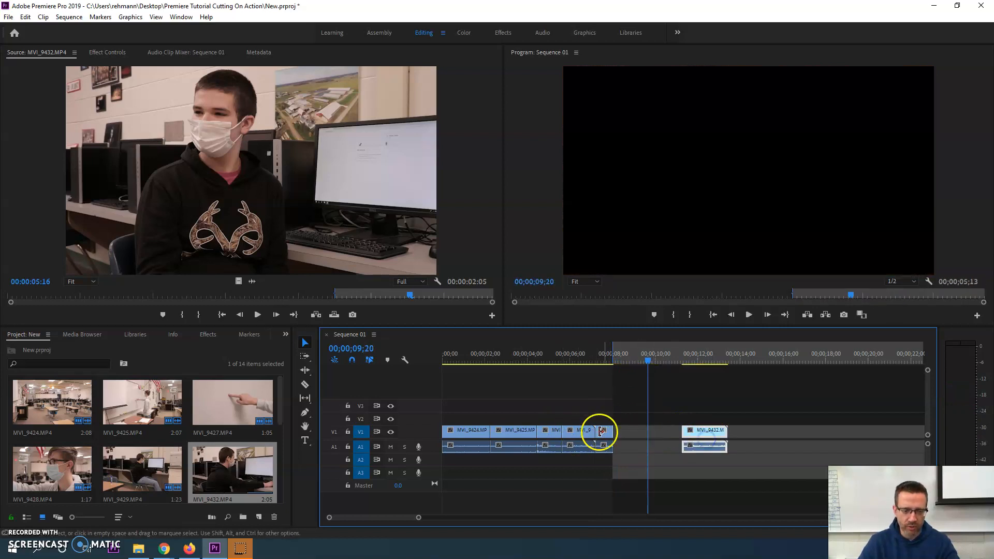
drag(605, 435, 677, 435)
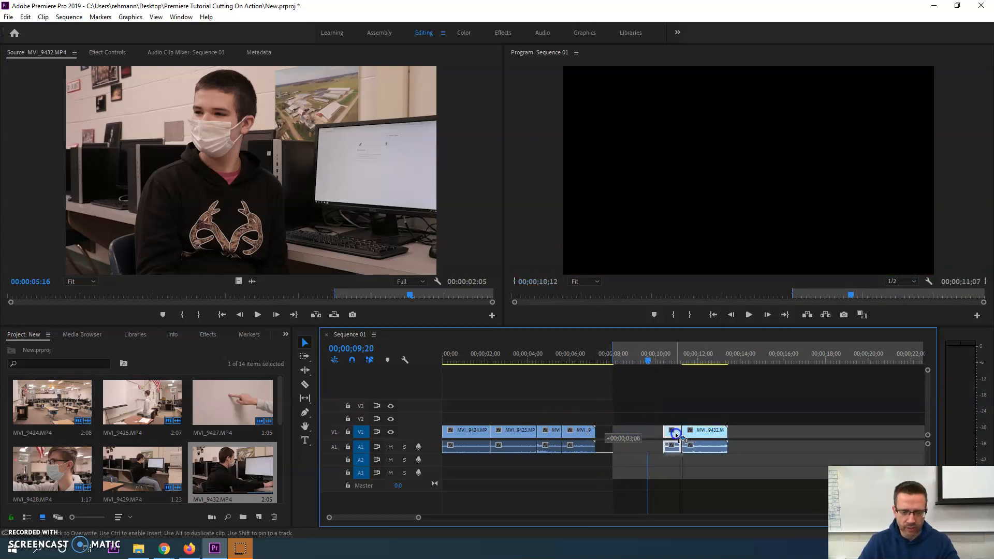
key(i)
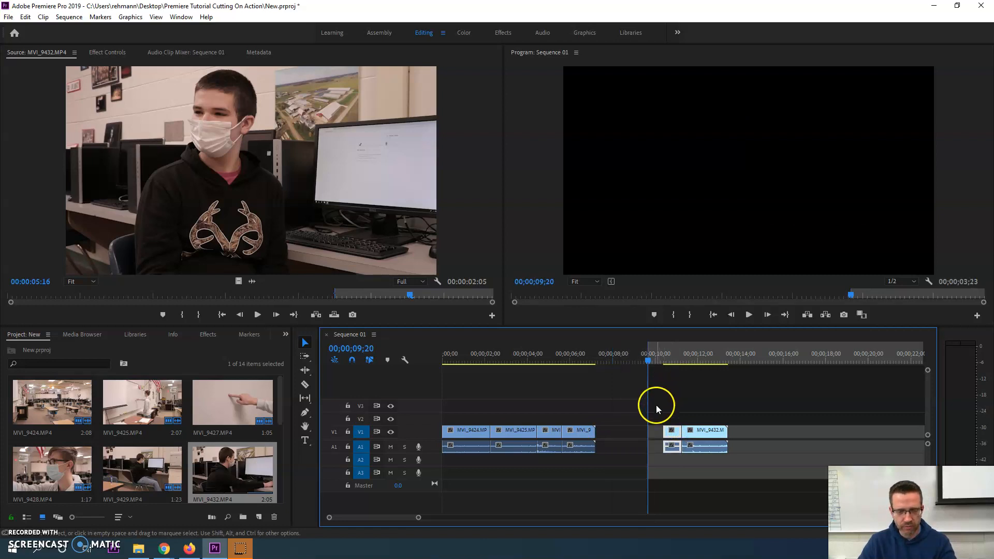
key(i)
drag(661, 430, 650, 429)
- Ripple delete the gap between MVI_9428.MP4 and MVI_9429.MP4, then play the sequence from 00;00;06;13
right_click(635, 434)
click(644, 439)
drag(595, 355, 580, 356)
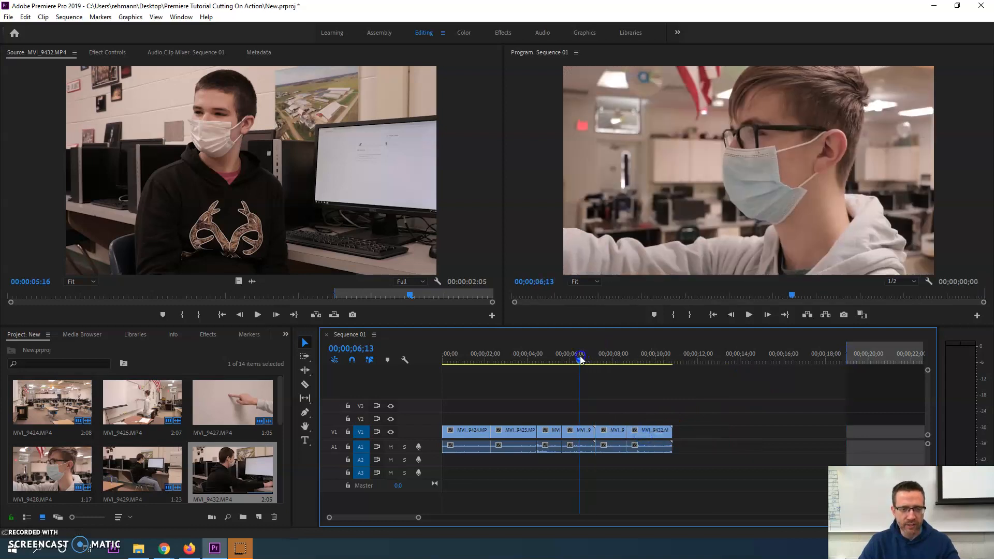
key(space)
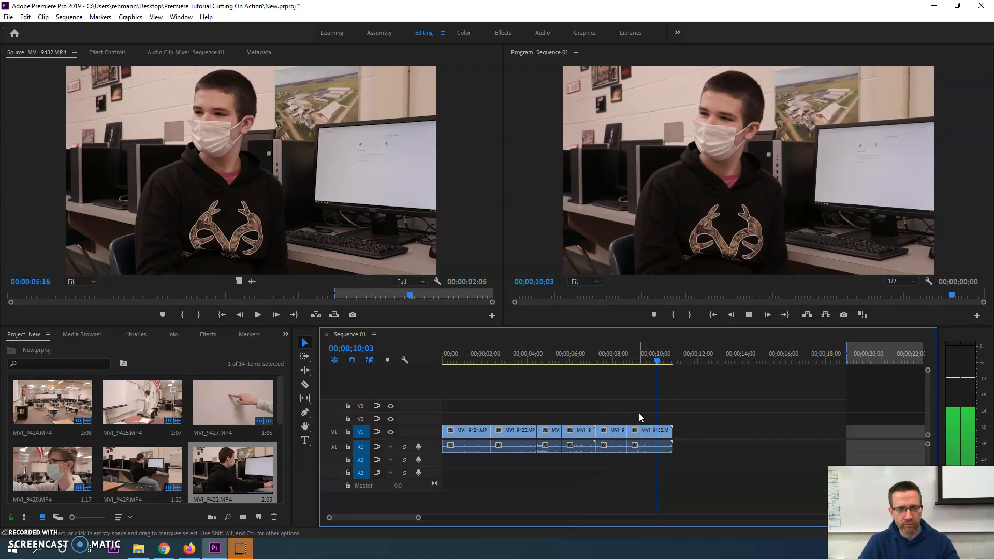
key(space)
key(space)
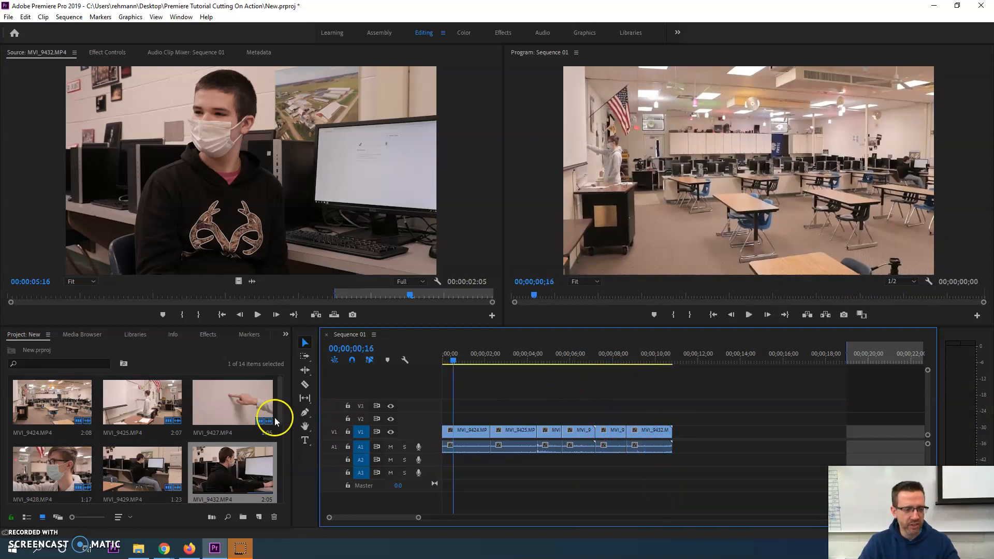
- Set the in point of MVI_9434.MP4 at 00:00:01:19 and add the segment directly after MVI_9432.MP4 at 00;00;10;24
scroll(131, 477, down, 1)
double_click(37, 464)
drag(41, 296, 150, 307)
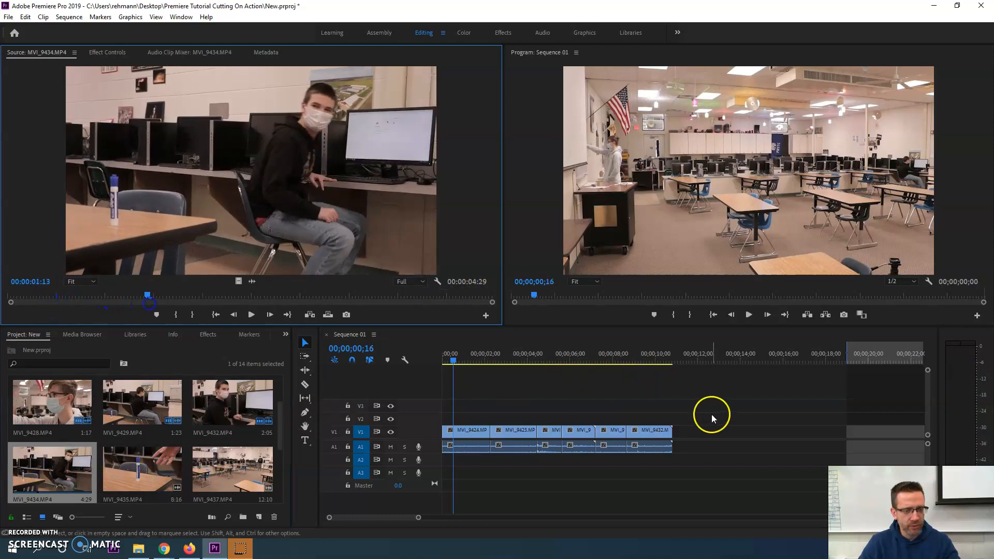
drag(660, 354, 673, 358)
drag(157, 297, 168, 294)
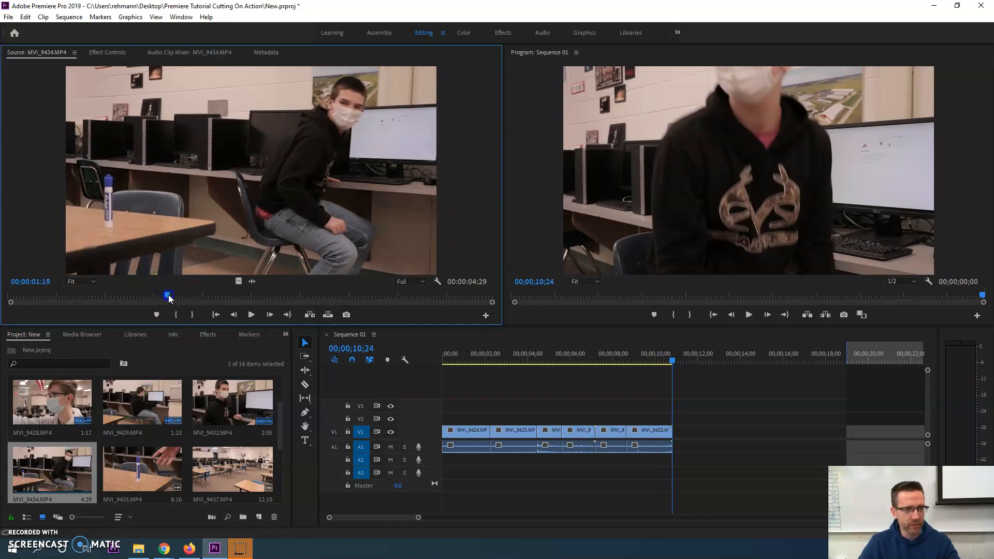
key(i)
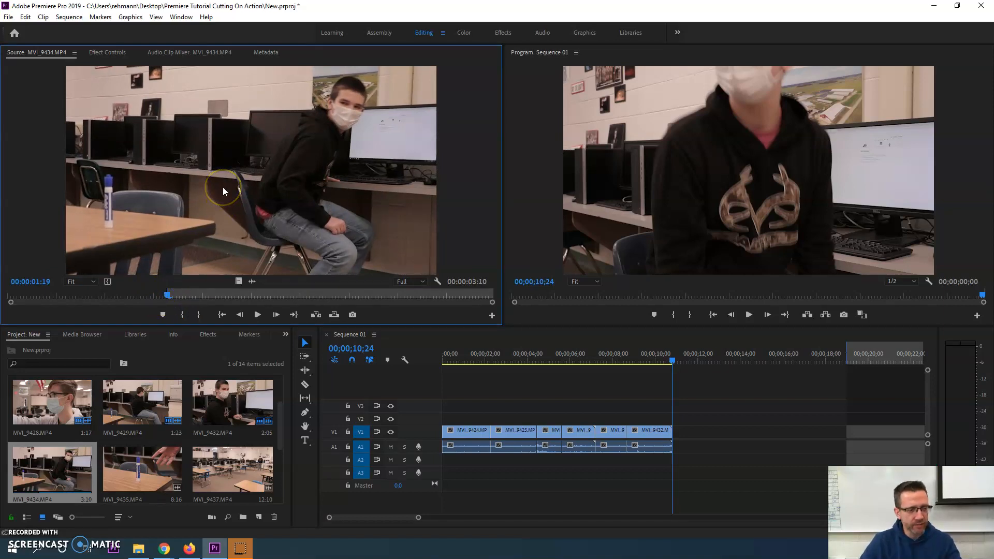
drag(635, 352, 674, 438)
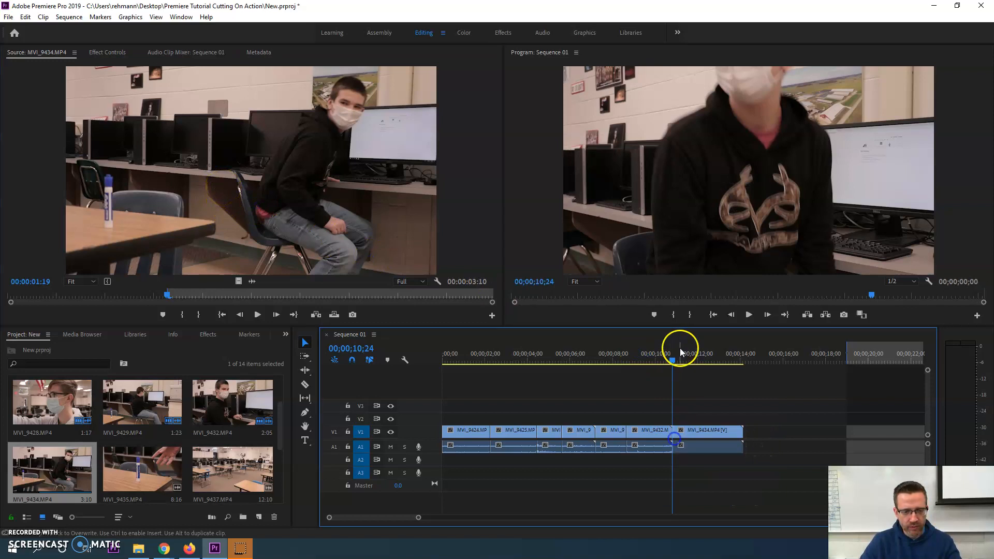
- Play across the cut into MVI_9434.MP4 and trim that clip's end to 00;00;12;17, where the hand reaches the marker
drag(675, 363, 661, 366)
key(space)
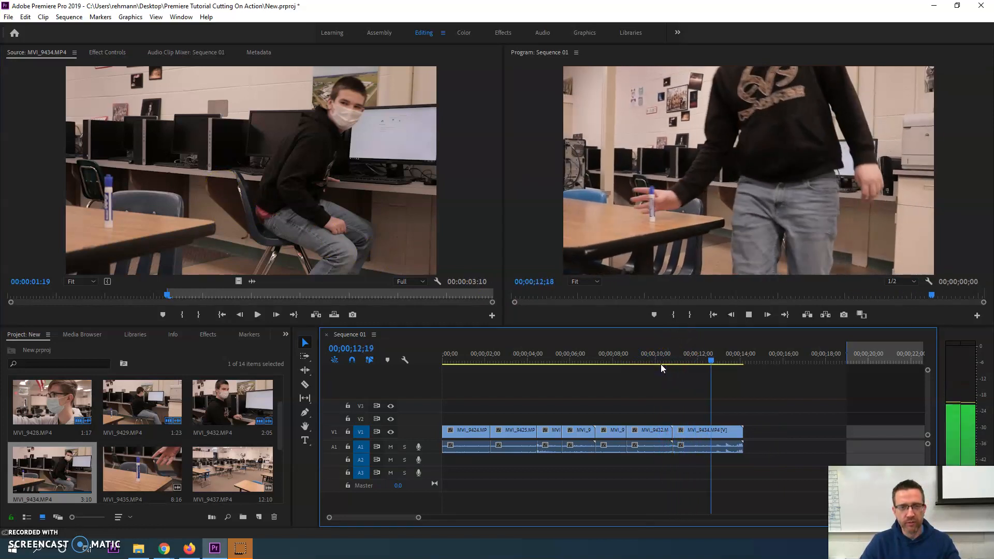
key(space)
mouse_move(709, 350)
mouse_down()
mouse_move(720, 360)
mouse_move(712, 362)
mouse_up()
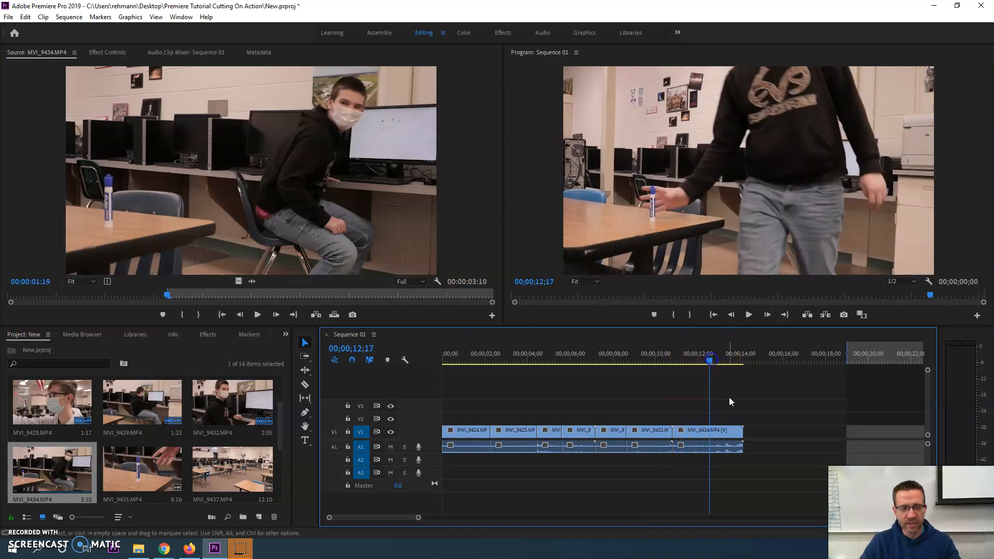
drag(740, 430, 709, 431)
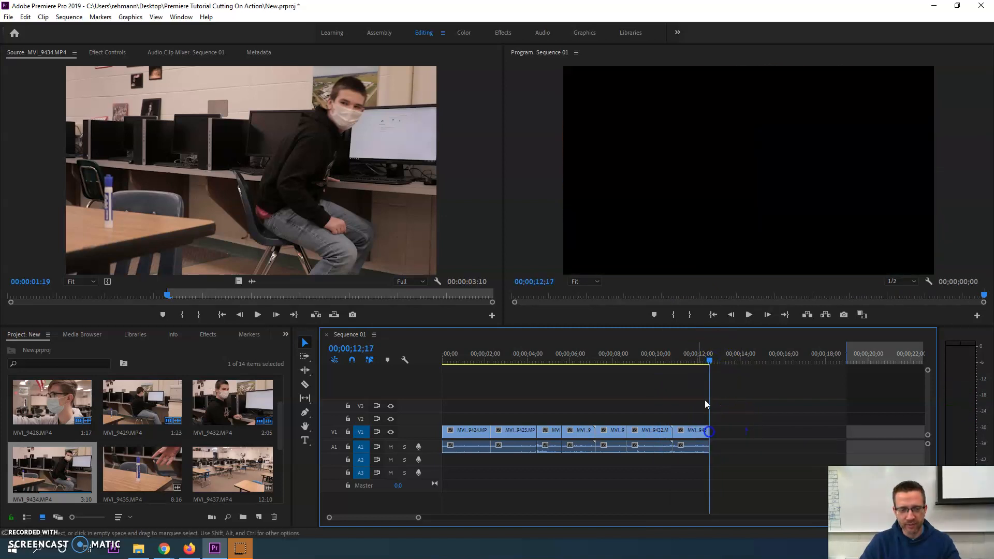
- Mark MVI_9435.MP4 from 00:00:06:21 to 00:00:07:14 and add the segment directly after MVI_9434.MP4
double_click(130, 458)
drag(178, 293, 389, 308)
key(i)
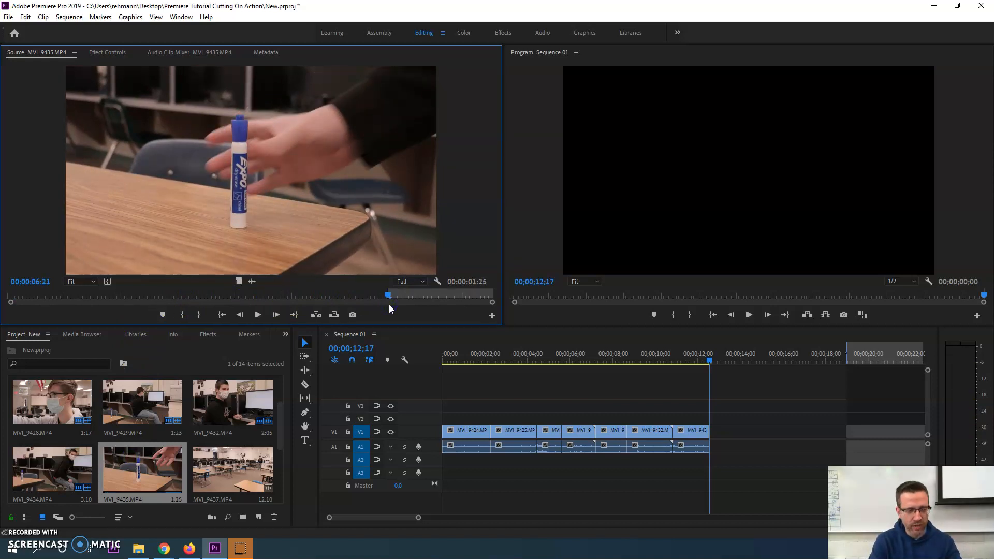
key(space)
key(space)
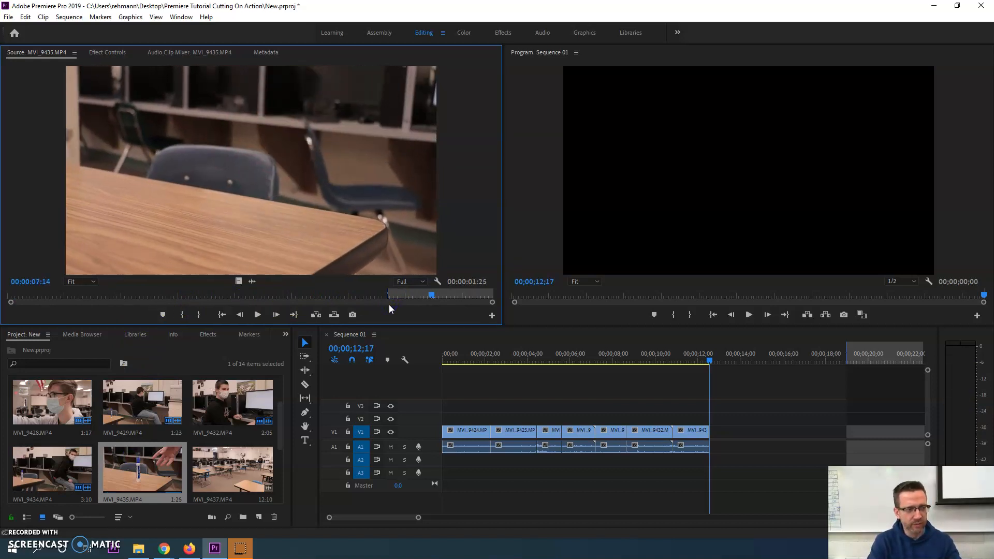
key(o)
drag(349, 247, 720, 436)
- Play the sequence across the cut from MVI_9434.MP4 to MVI_9435.MP4
drag(688, 351, 586, 397)
key(space)
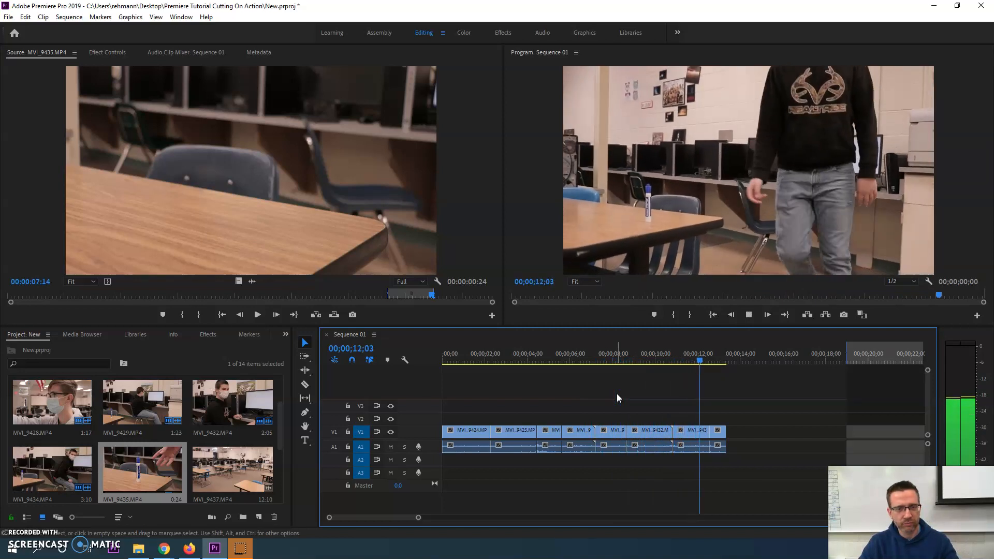
key(space)
key(space)
- Set the in point of MVI_9437.MP4 at 00:00:02:00, preview it, and add the segment directly after MVI_9435.MP4
double_click(216, 481)
drag(176, 296, 94, 314)
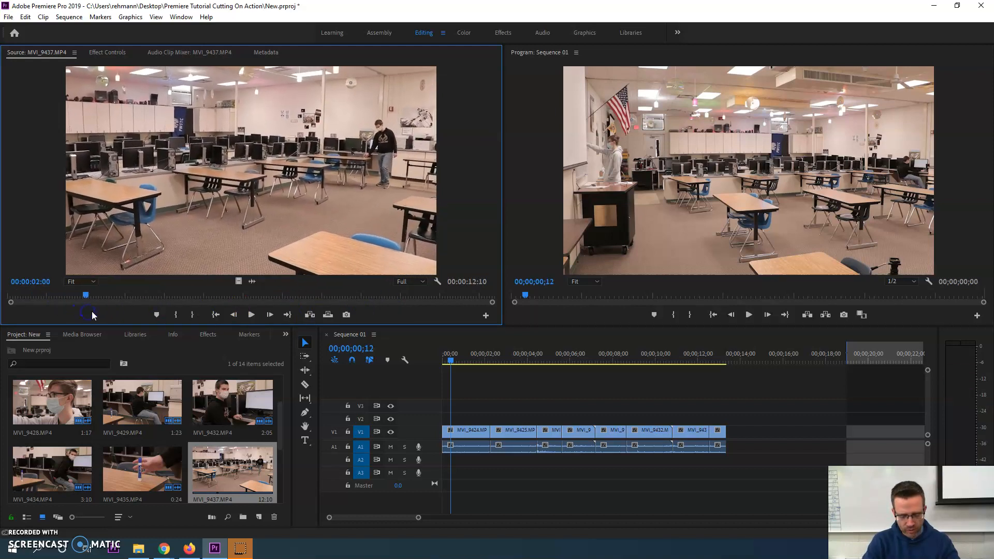
key(i)
key(space)
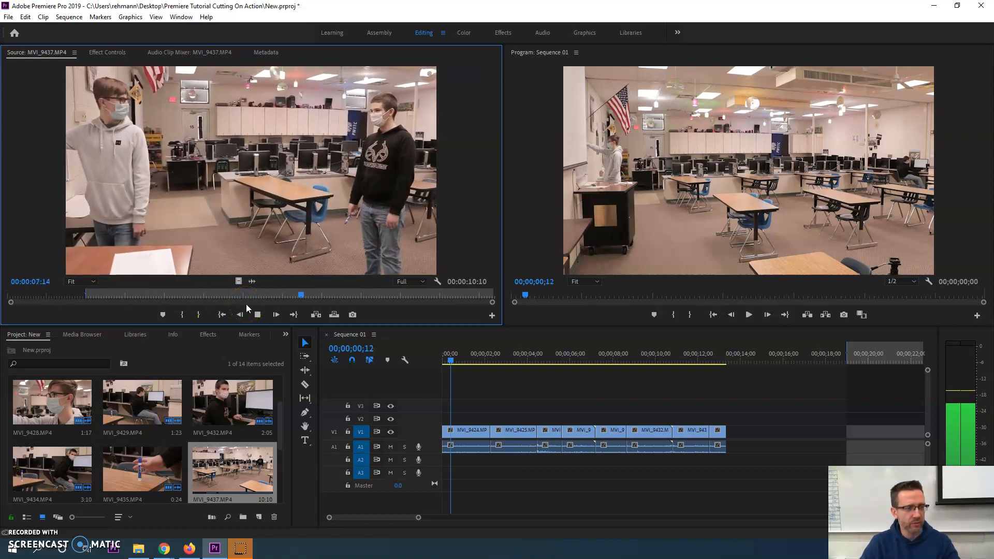
key(space)
drag(344, 294, 294, 294)
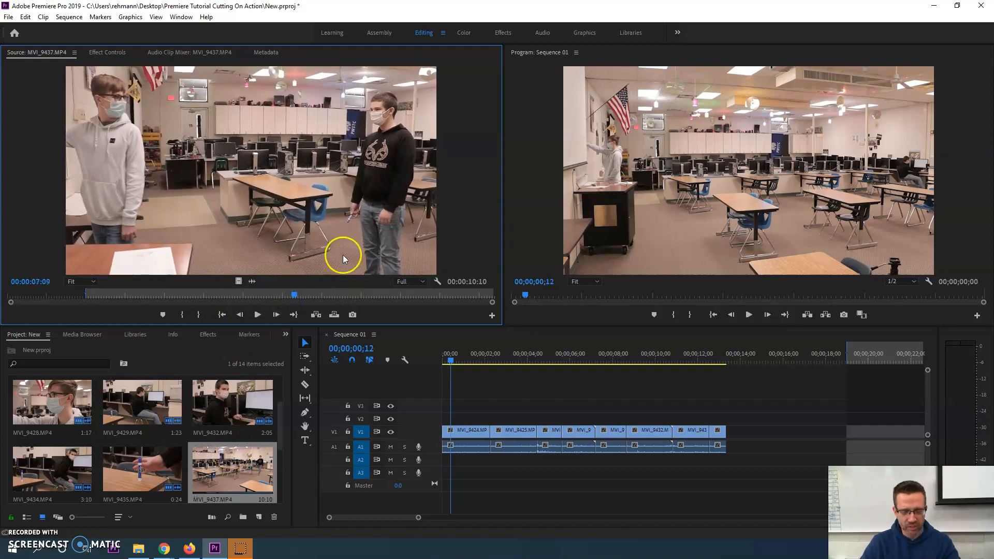
drag(422, 241, 728, 441)
- Preview the source clip MVI_9438.MP4 from its beginning to check the marker handoff
scroll(159, 446, down, 3)
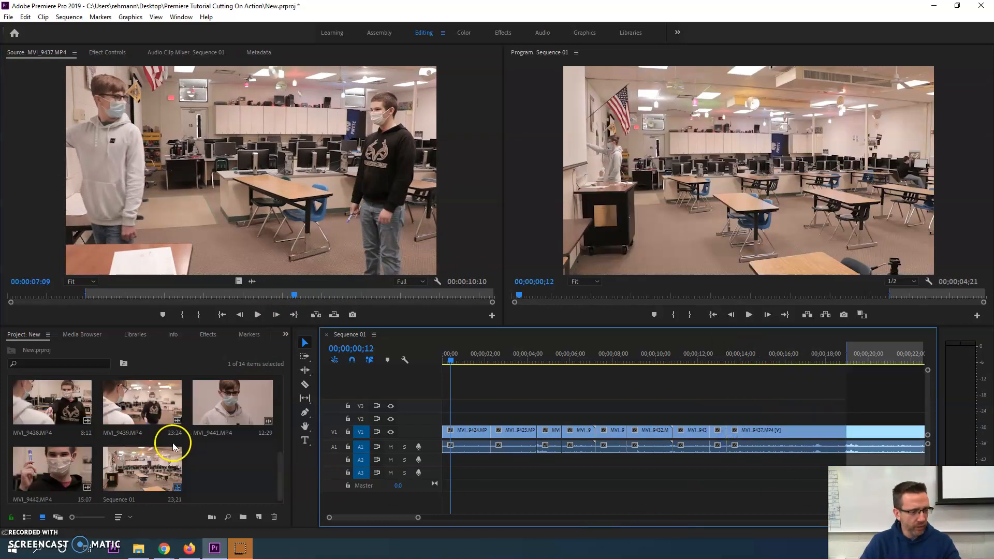
scroll(173, 444, up, 1)
double_click(39, 471)
click(37, 294)
key(space)
click(22, 296)
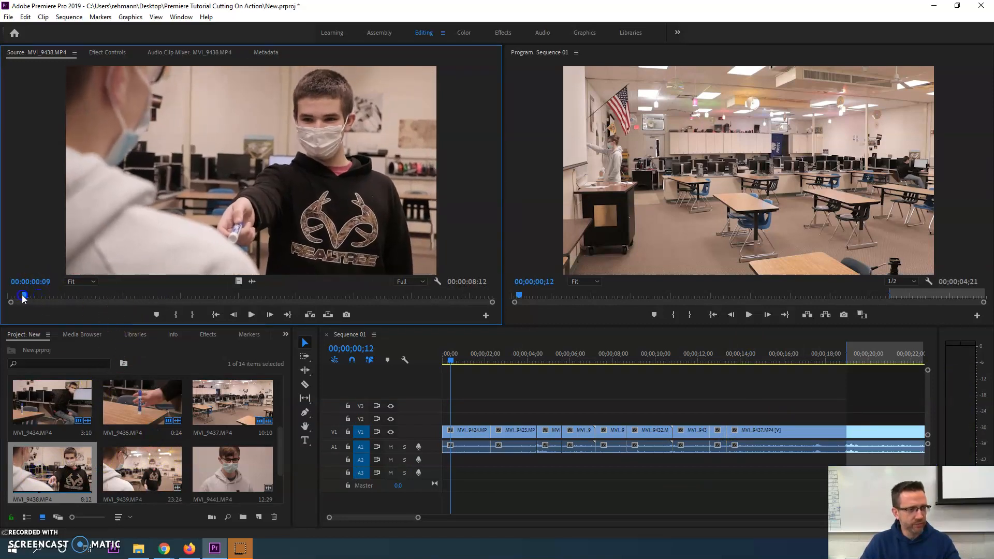
drag(22, 295, 4, 296)
key(space)
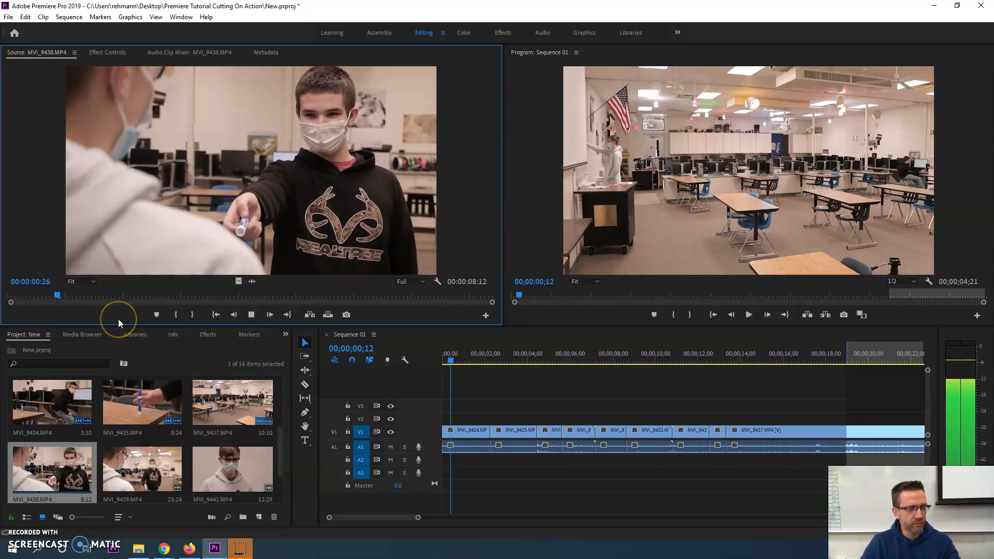
key(space)
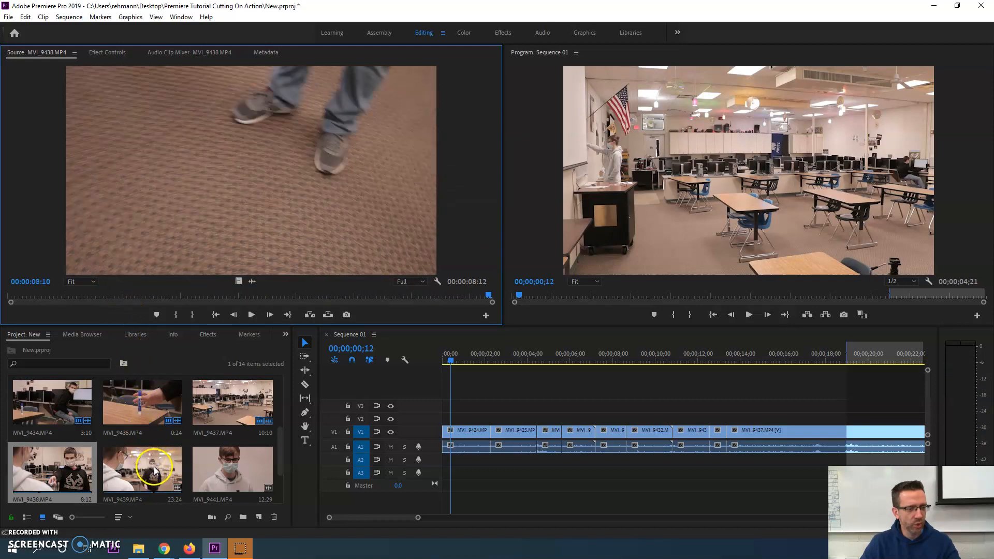
- Preview MVI_9439.MP4 and set its in point at 00:00:02:13, before the arm is extended with the marker
double_click(144, 470)
click(103, 313)
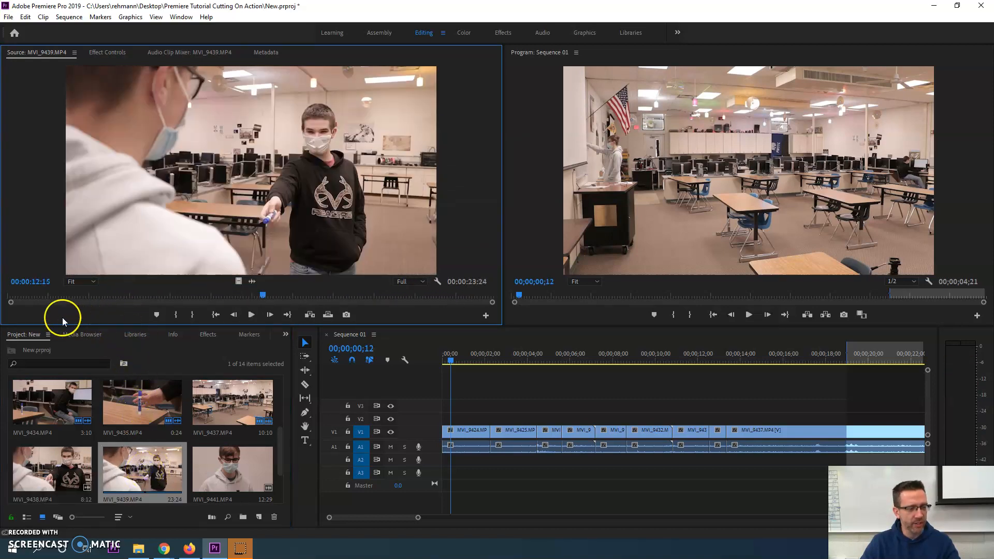
key(space)
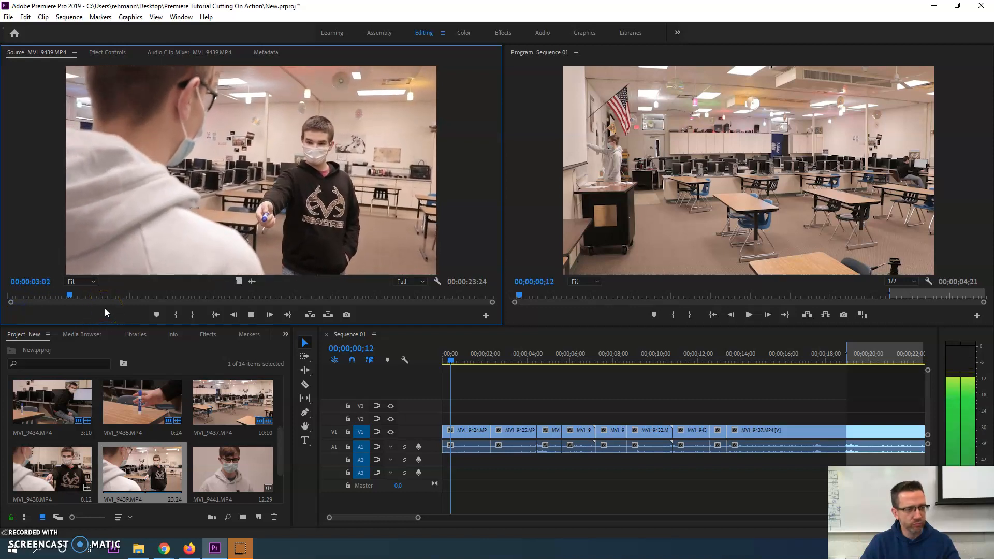
key(space)
drag(101, 295, 58, 311)
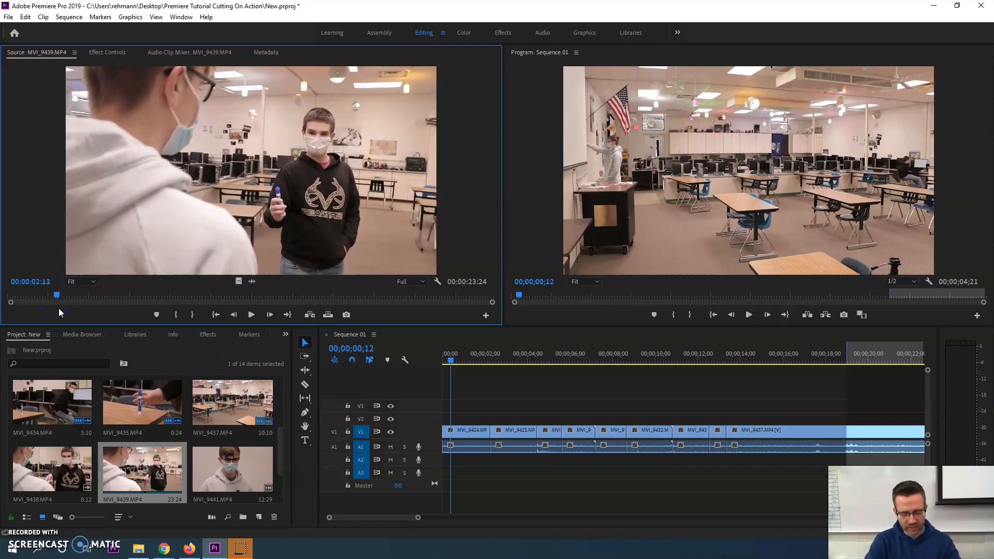
key(i)
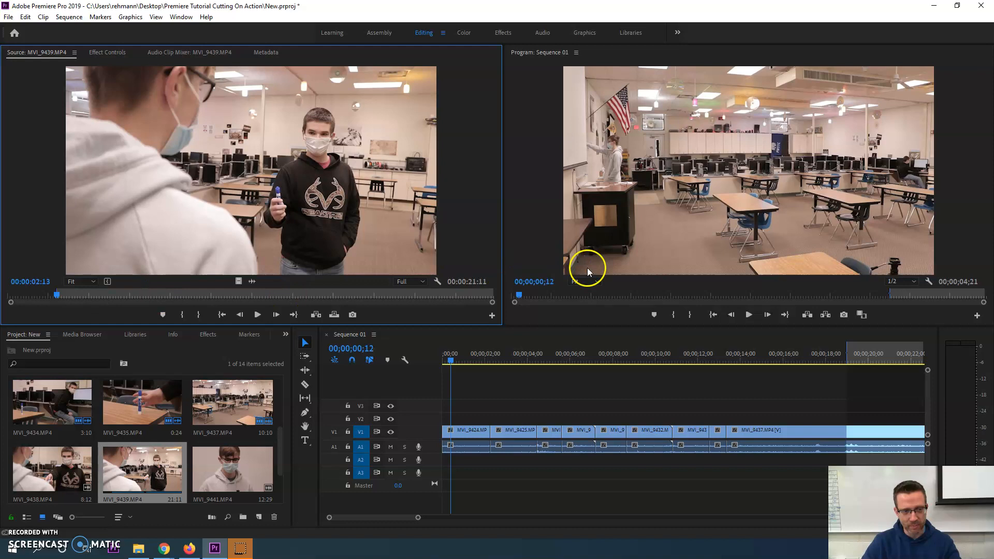
- Play the later part of MVI_9437.MP4 in the sequence to examine when the marker is held out
drag(730, 357, 825, 359)
key(space)
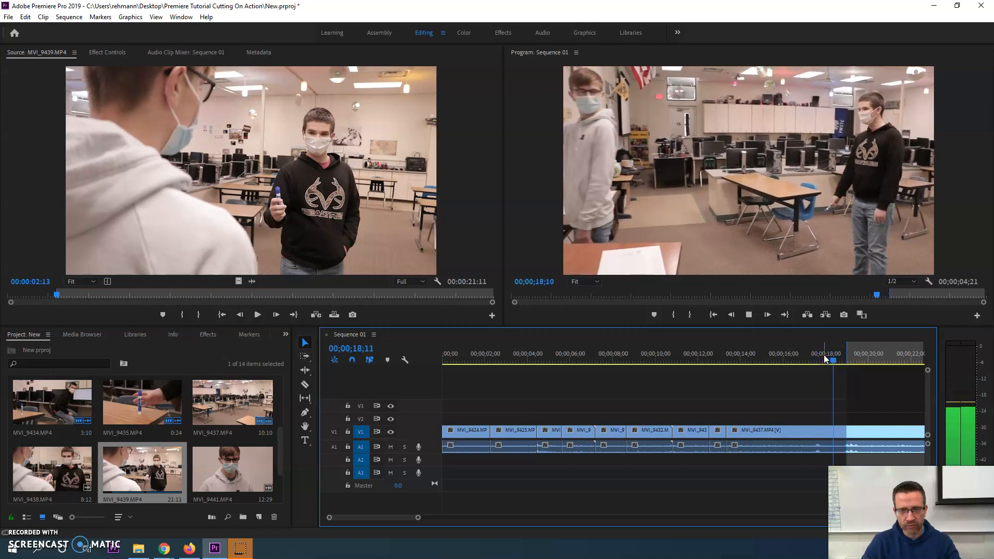
key(space)
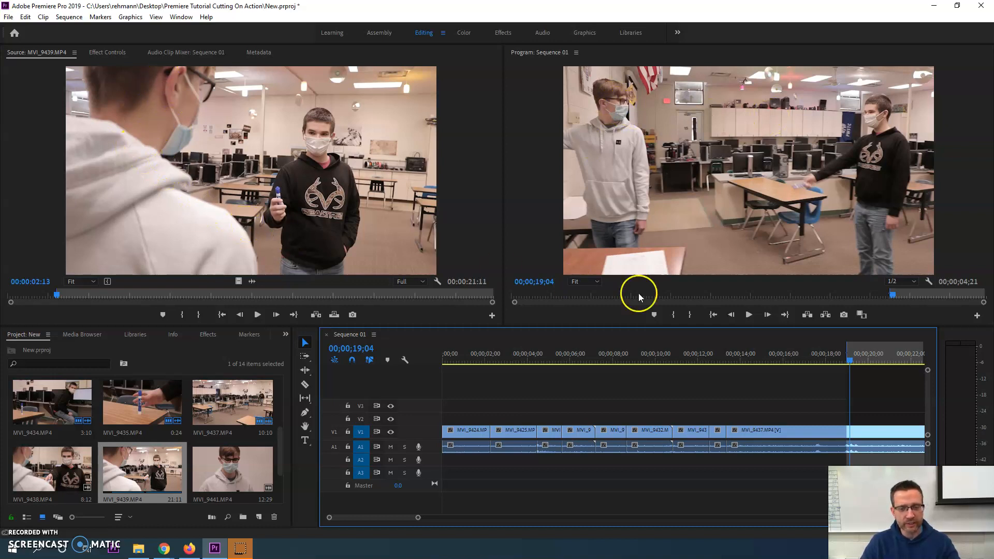
click(698, 341)
key(space)
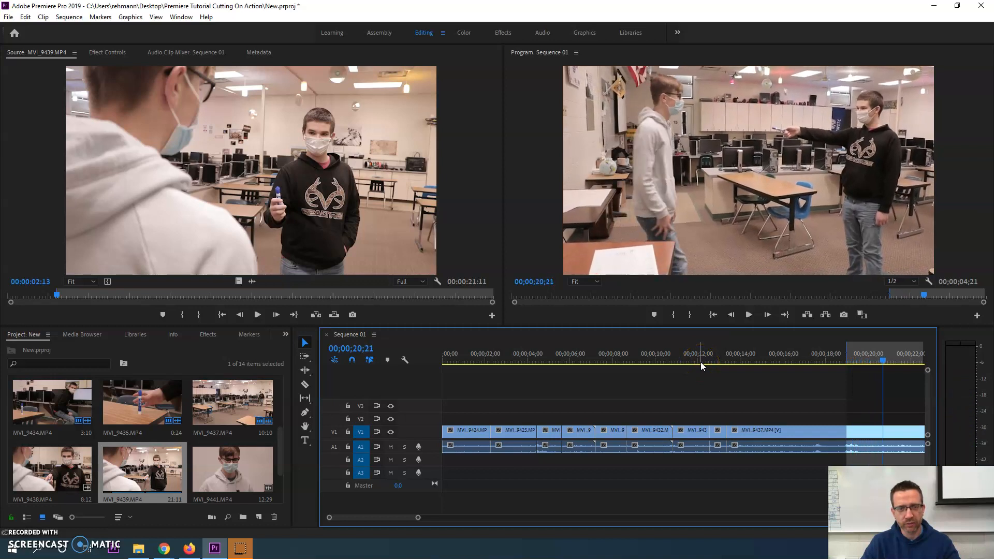
key(space)
- Trim the end of MVI_9437.MP4 in the sequence to 00;00;20;23
key(Left)
key(Left)
key(Left)
key(Left)
key(Left)
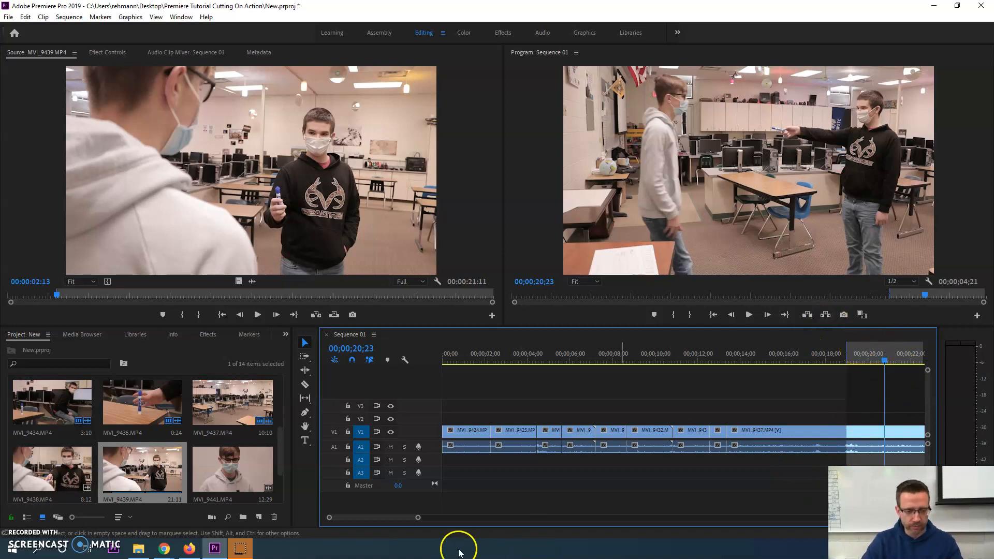
drag(419, 517, 460, 517)
drag(699, 433, 669, 432)
- Compare MVI_9439.MP4 with the end of MVI_9437.MP4, move its in point to 00:00:02:24, and add it directly after MVI_9437.MP4
click(194, 237)
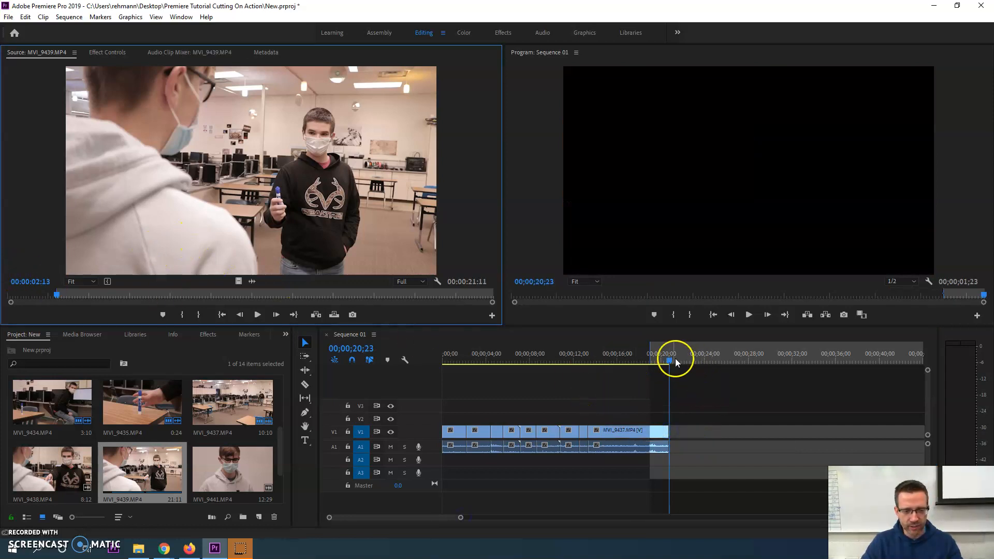
drag(669, 363, 668, 363)
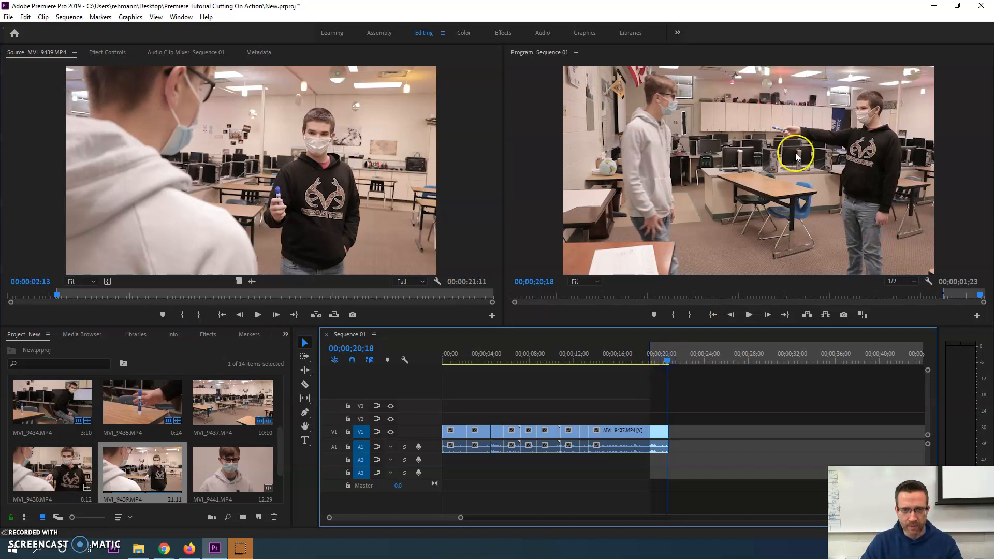
click(181, 225)
key(space)
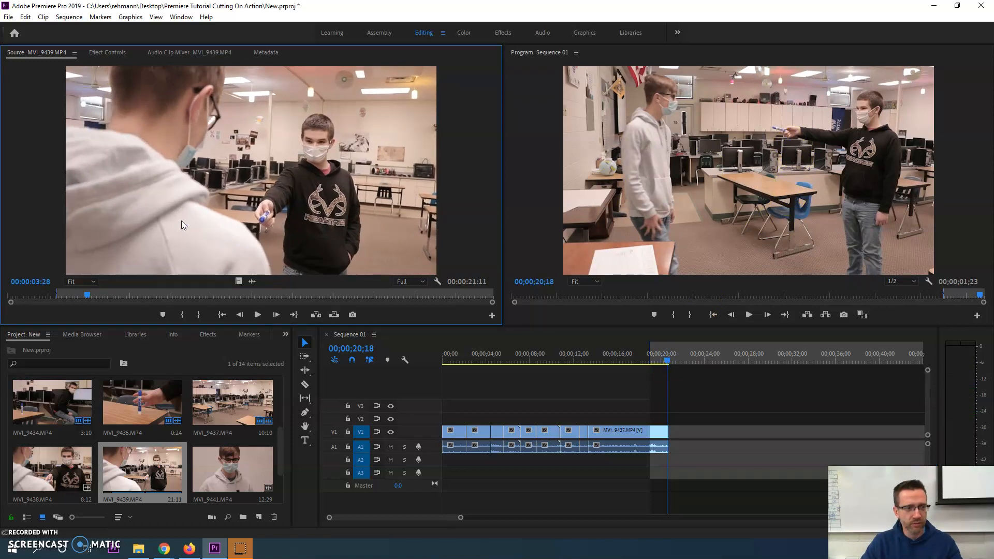
key(Left)
key(Left)
key(Left)
key(Left)
key(Left)
key(Left)
key(Left)
key(Left)
key(Left)
key(Left)
key(Left)
key(Left)
key(Left)
key(Left)
key(Left)
key(Left)
key(Left)
key(Left)
key(Left)
key(Left)
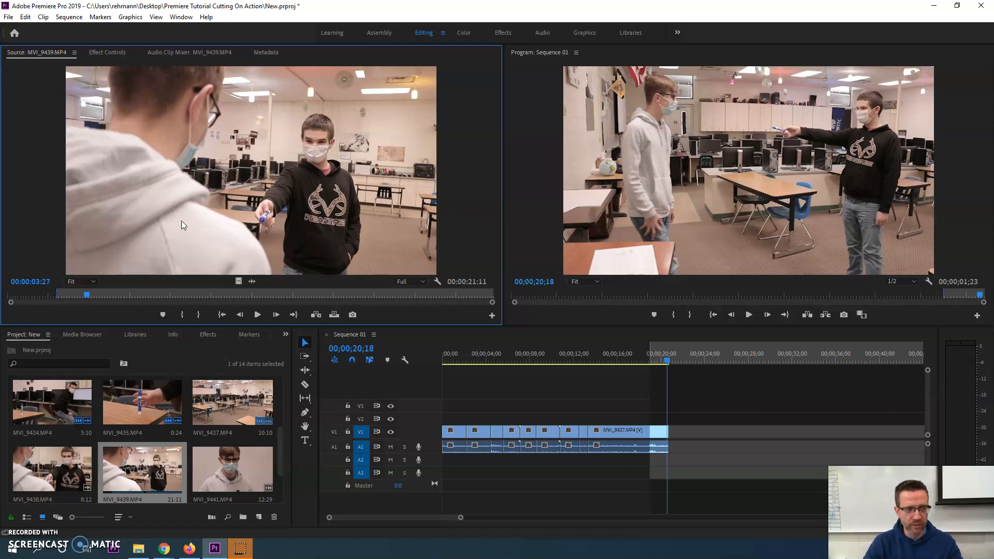
key(Left)
key(Left)
key(Left)
key(Left)
key(Left)
key(Left)
key(Left)
key(Left)
key(Left)
key(Left)
key(Left)
key(Left)
key(Left)
key(Left)
key(space)
key(space)
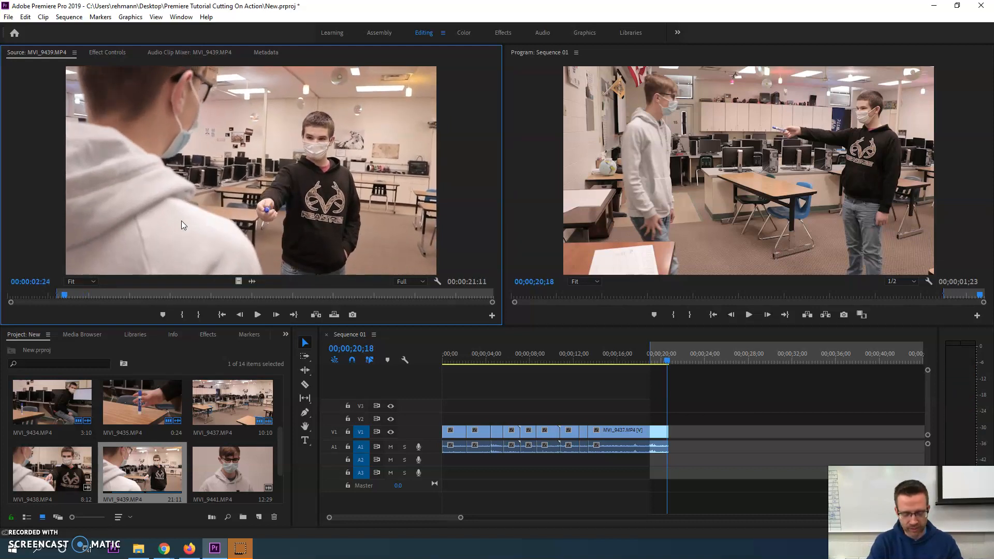
key(i)
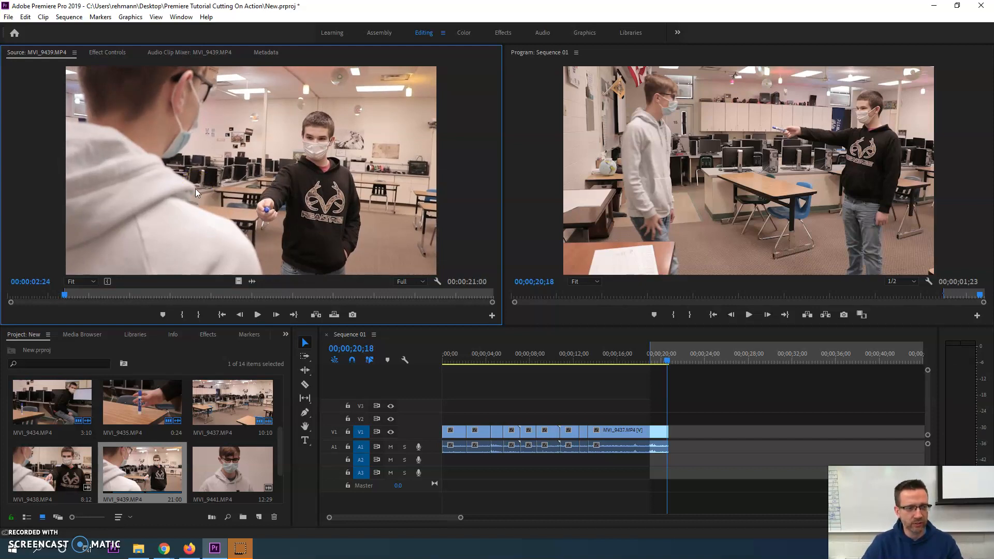
drag(195, 189, 673, 438)
- Play the sequence across the cut from MVI_9437.MP4 to MVI_9439.MP4 to check the continuity of the action
drag(600, 366, 581, 363)
key(space)
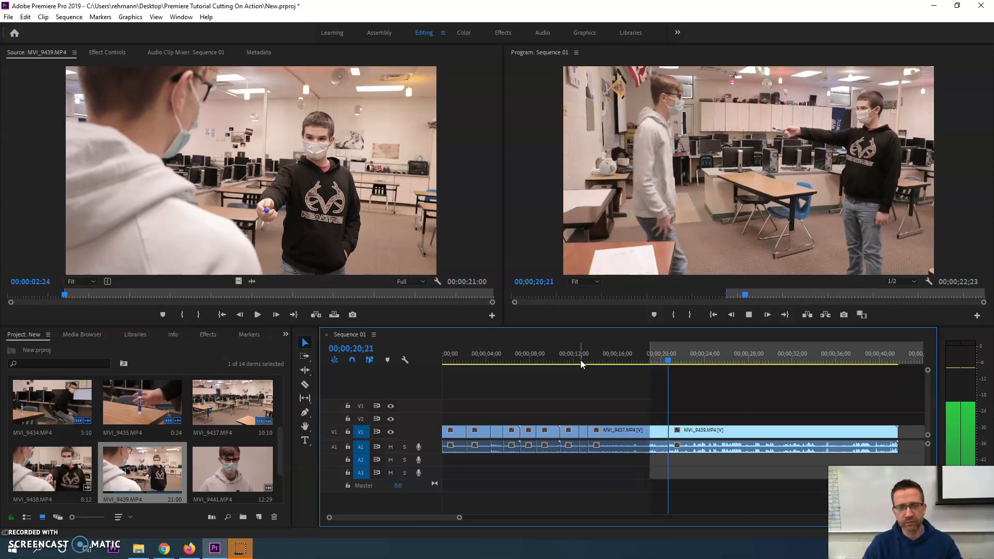
key(space)
click(658, 342)
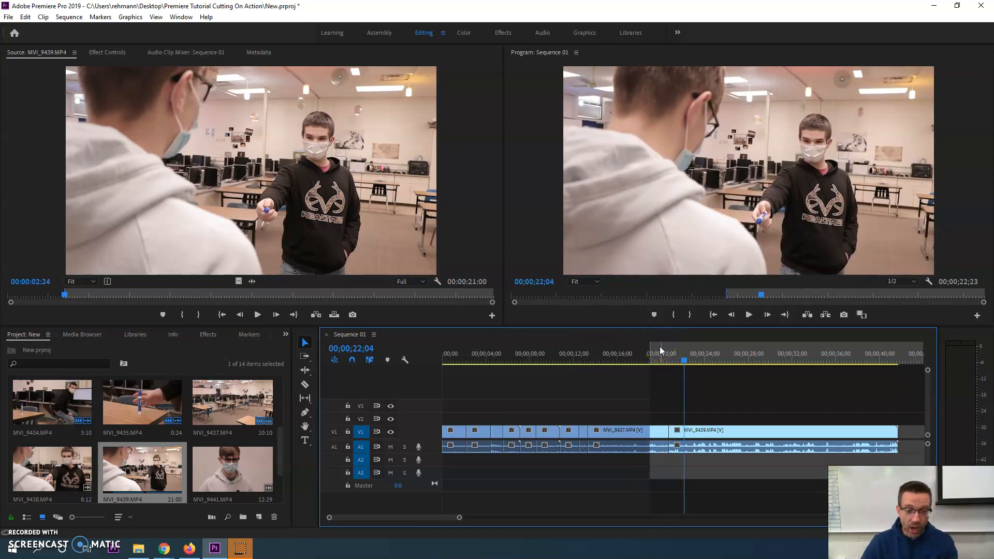
drag(669, 356, 620, 357)
key(space)
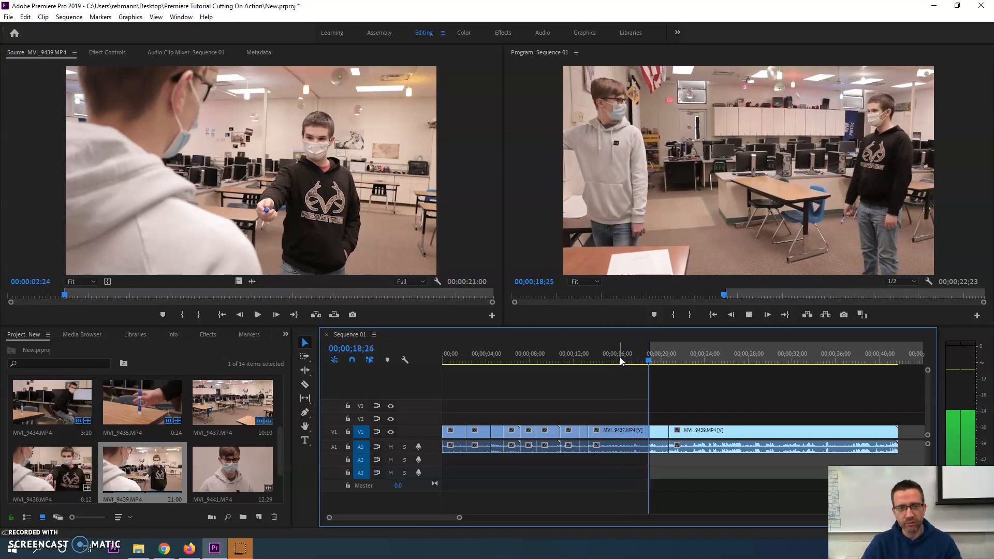
click(634, 357)
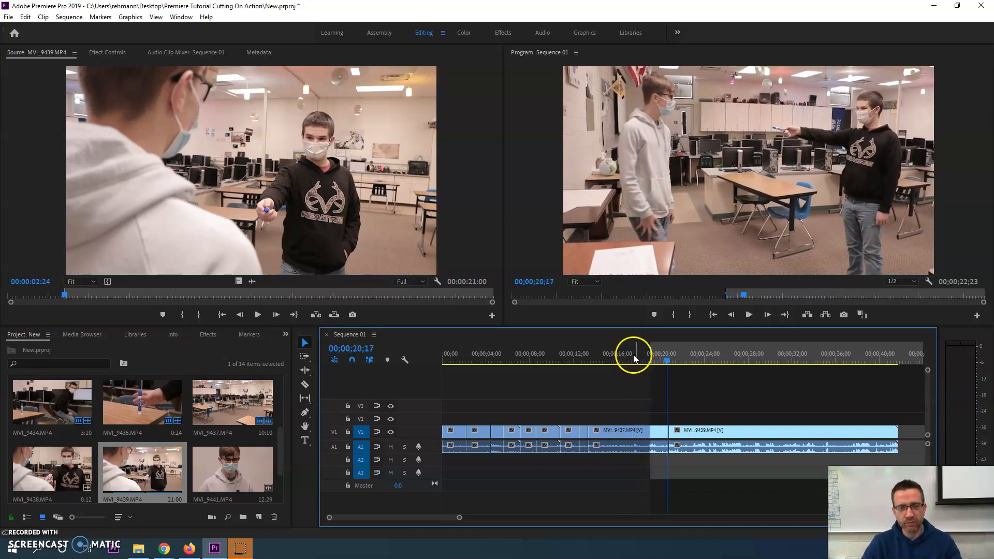
- Unlink the video and audio of both MVI_9437.MP4 and MVI_9439.MP4 in the sequence
click(629, 447)
right_click(628, 447)
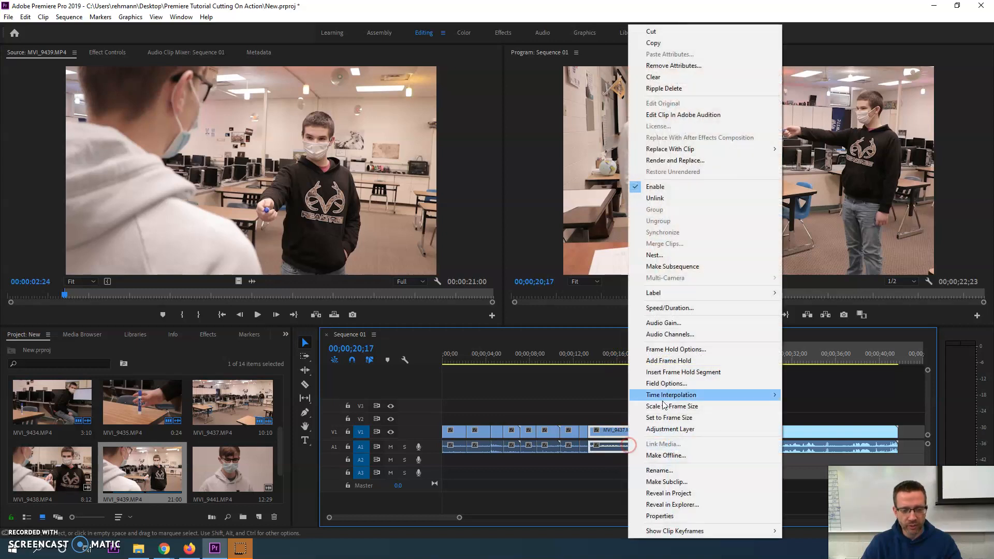
click(688, 199)
click(706, 445)
right_click(706, 446)
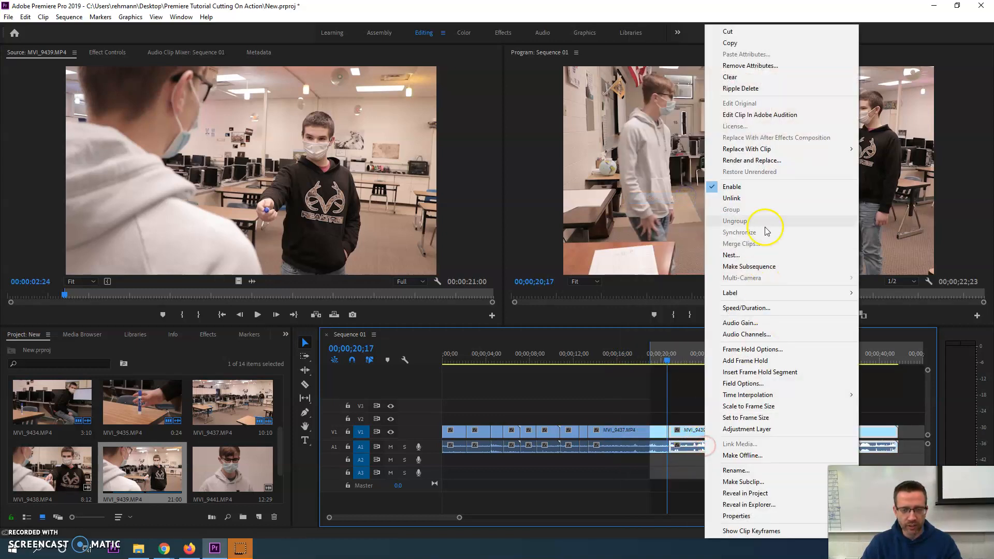
click(755, 199)
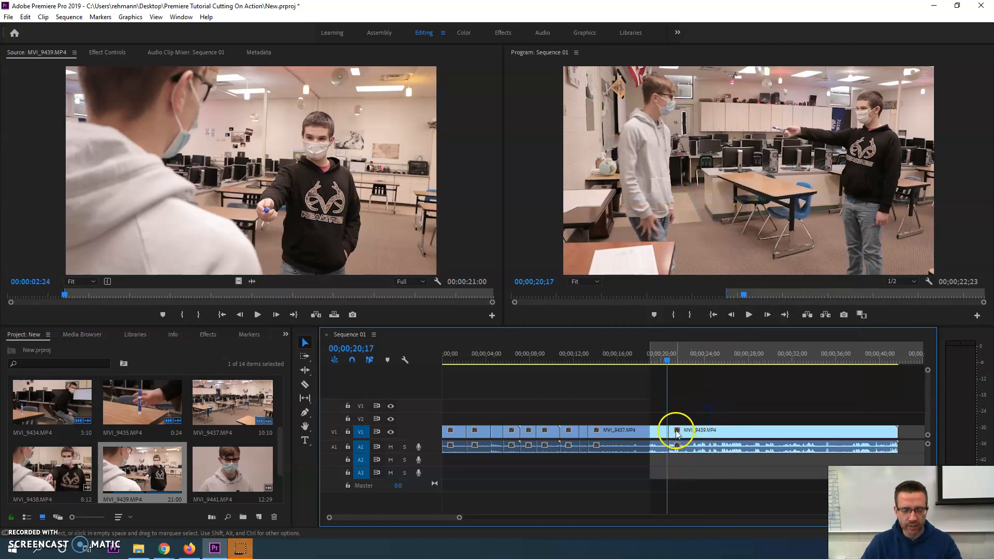
- Shrink the marked range to the far end of the sequence and play the last part of MVI_9437.MP4 to check its sound
click(642, 356)
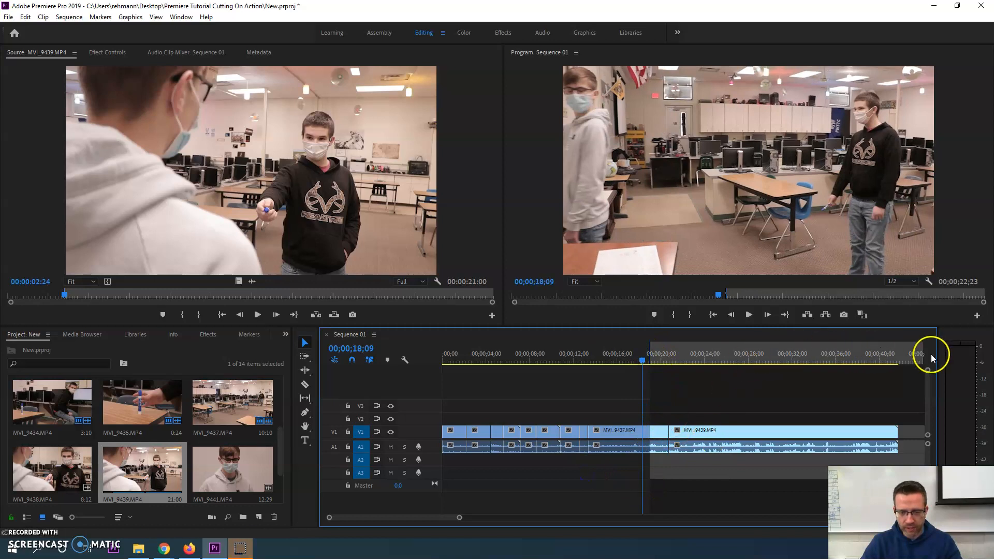
click(915, 354)
drag(914, 353, 626, 352)
key(space)
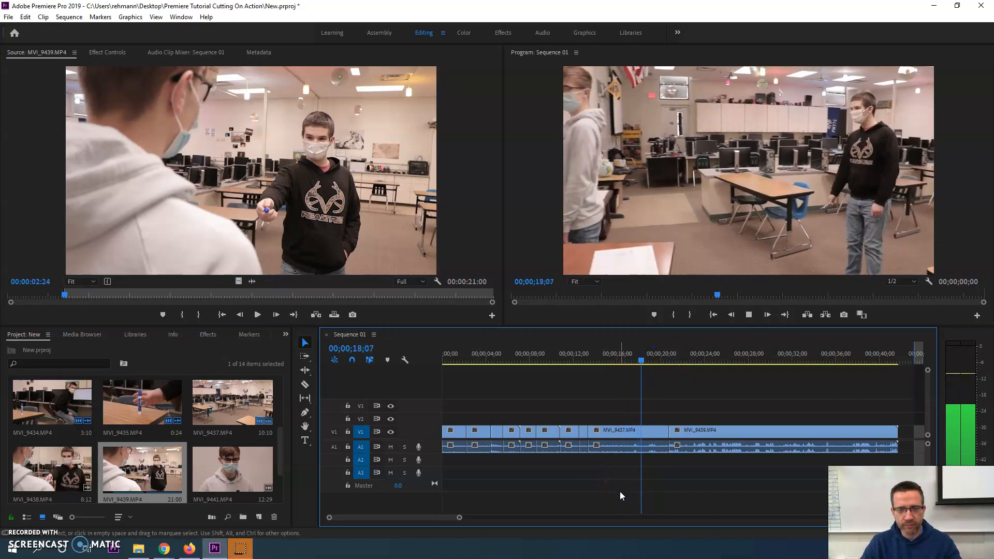
key(space)
key(space)
key(space)
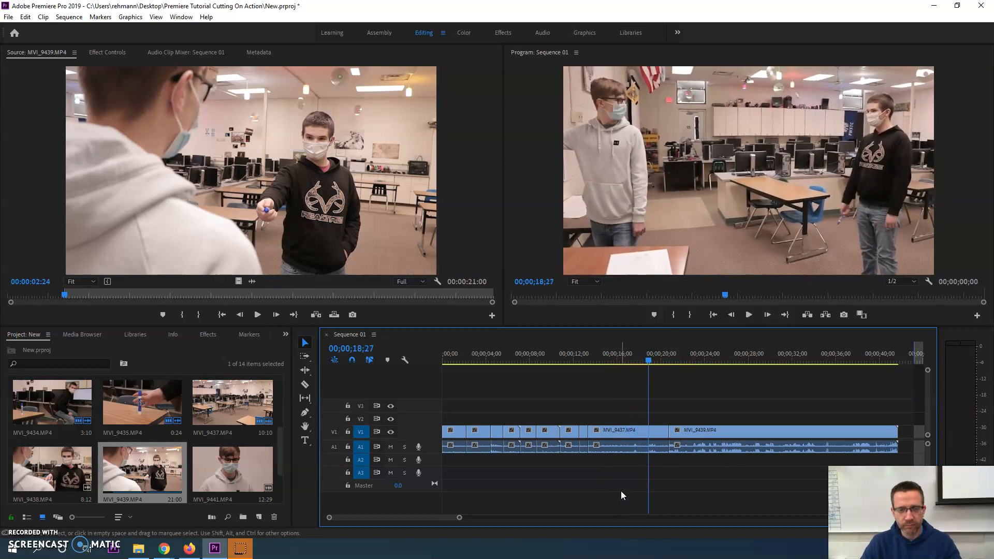
- Trim the end of only MVI_9437.MP4's audio back to just before 00;00;18;23 and play up to the cut to check it
click(657, 448)
drag(660, 448, 646, 449)
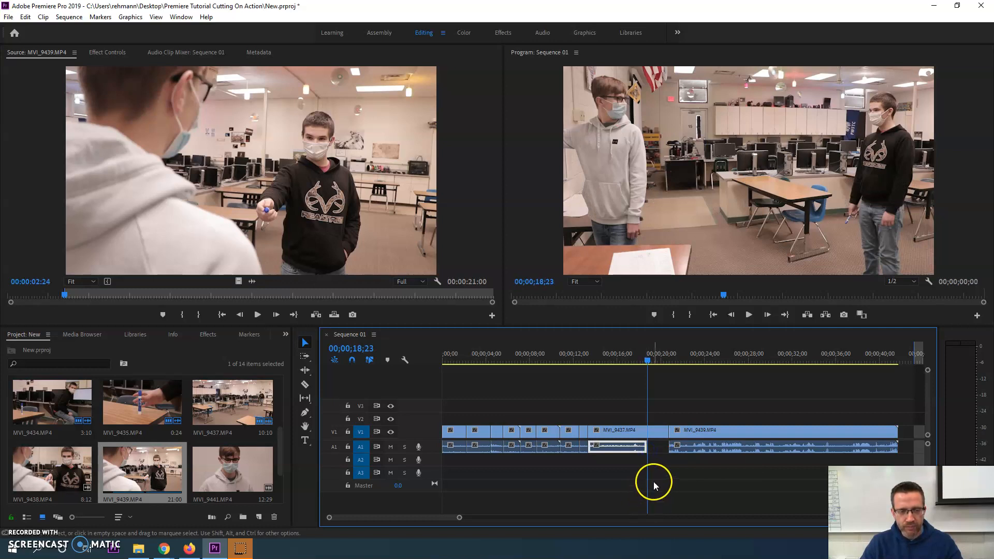
drag(650, 361, 628, 357)
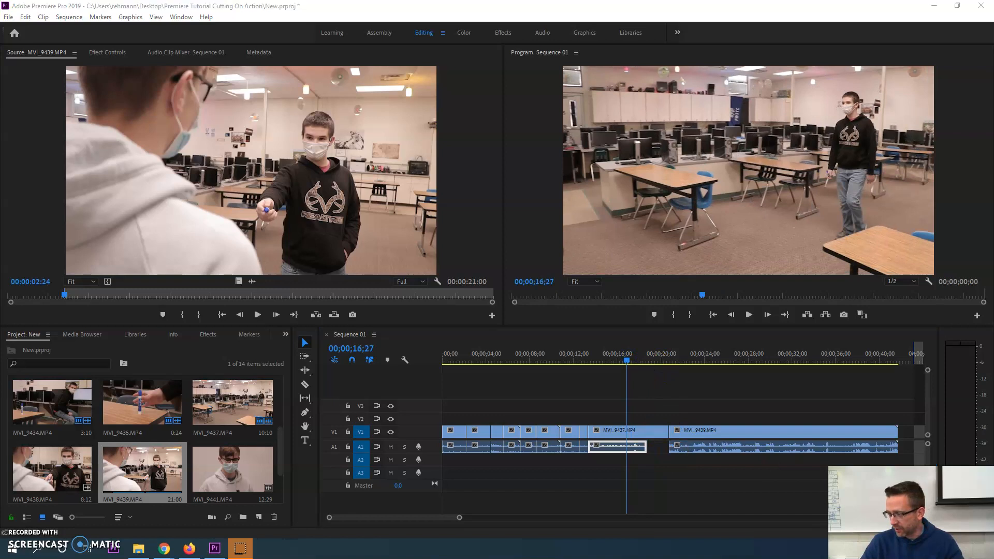
click(687, 277)
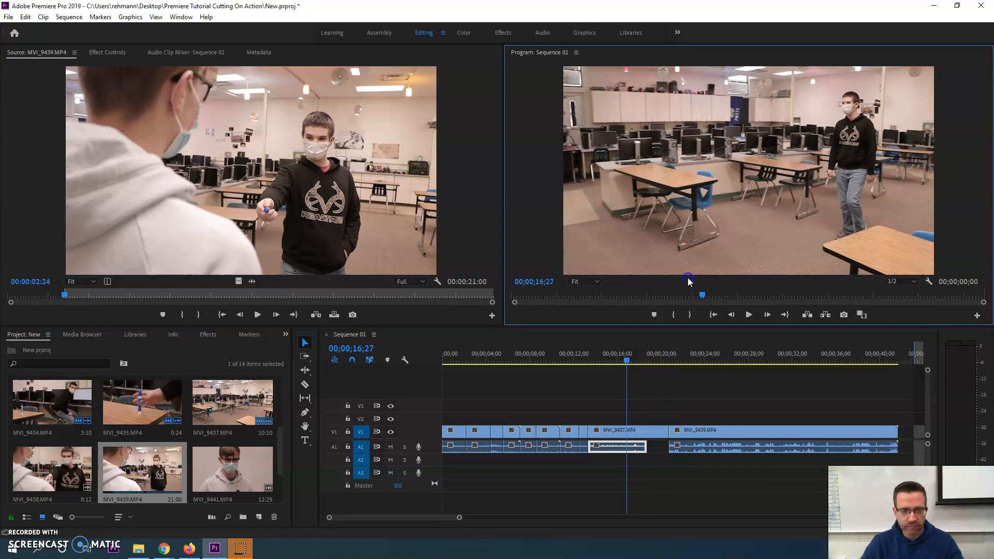
key(space)
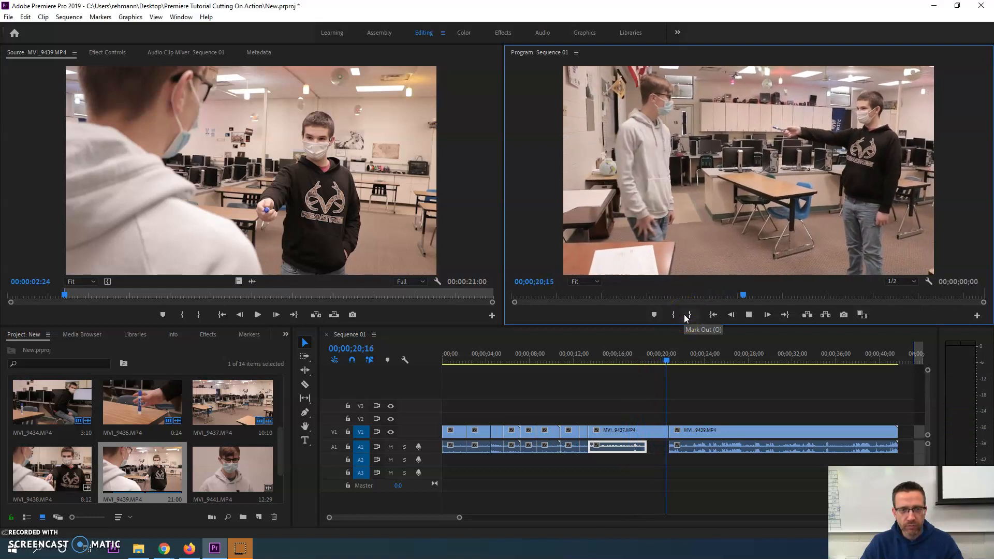
key(space)
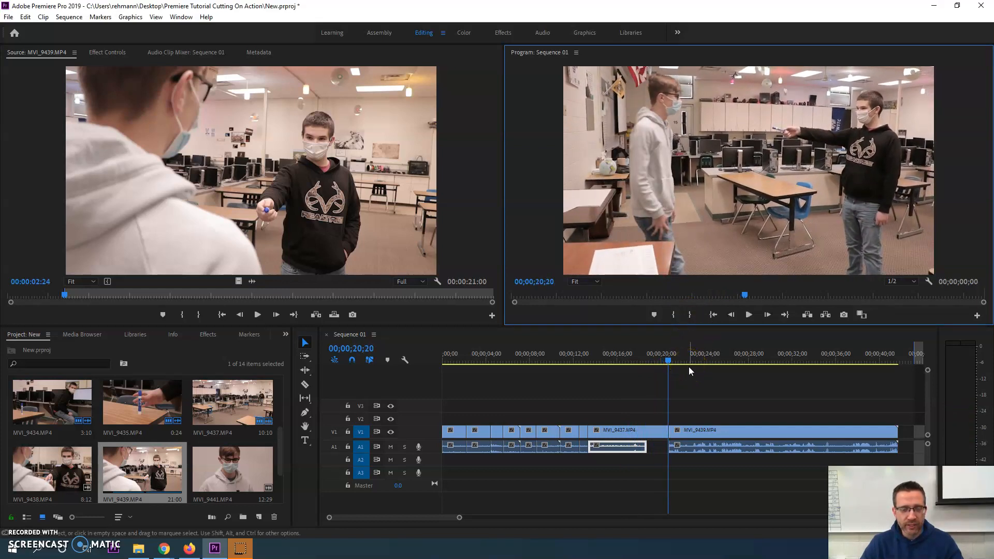
- Try extending the start of MVI_9439.MP4's audio back to the end of MVI_9437.MP4's audio, and play it across the filled gap
click(666, 447)
drag(666, 446, 648, 446)
click(635, 356)
key(space)
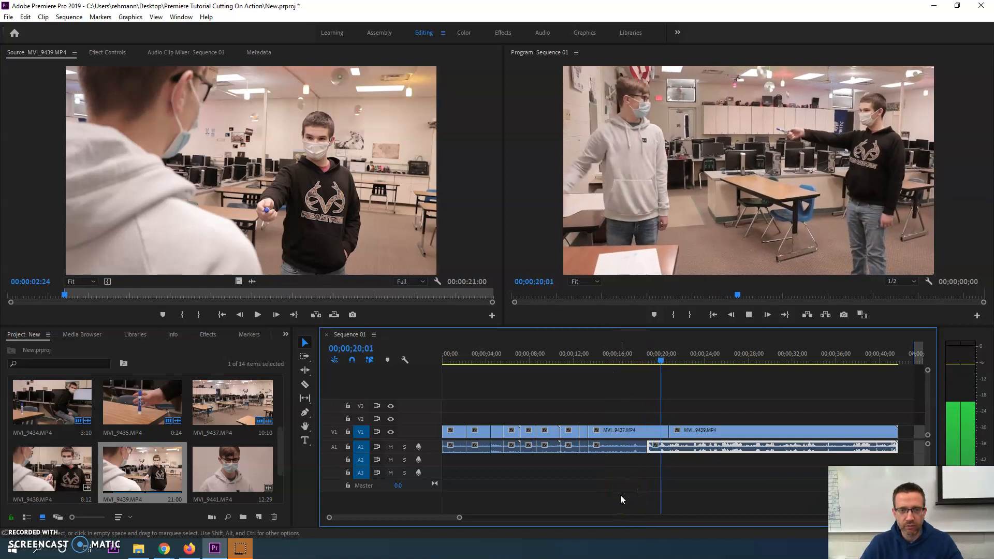
drag(647, 447, 669, 447)
click(635, 458)
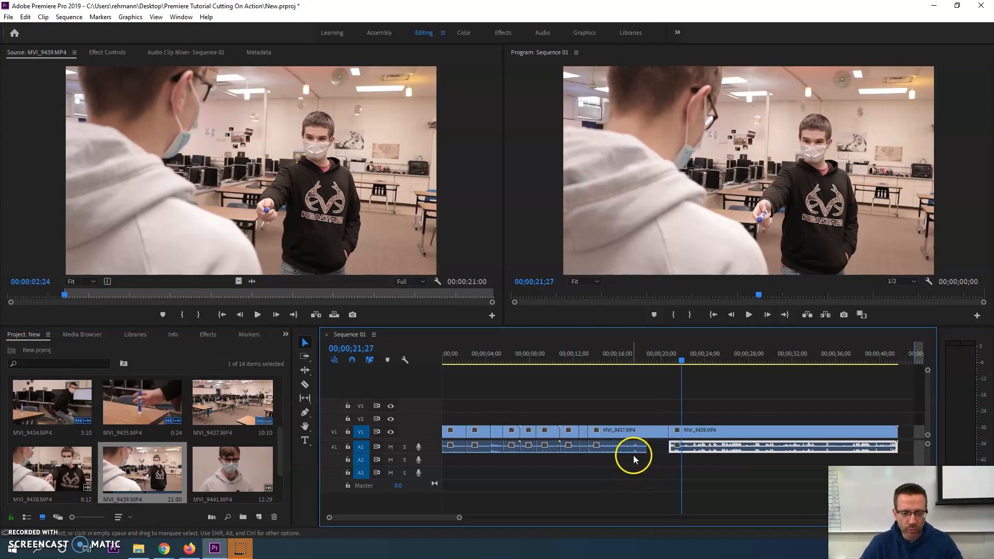
- Open source clip MVI_9437.MP4 and mark its in point at 00:00:03:07 and its out point at 00:00:06:01
click(641, 449)
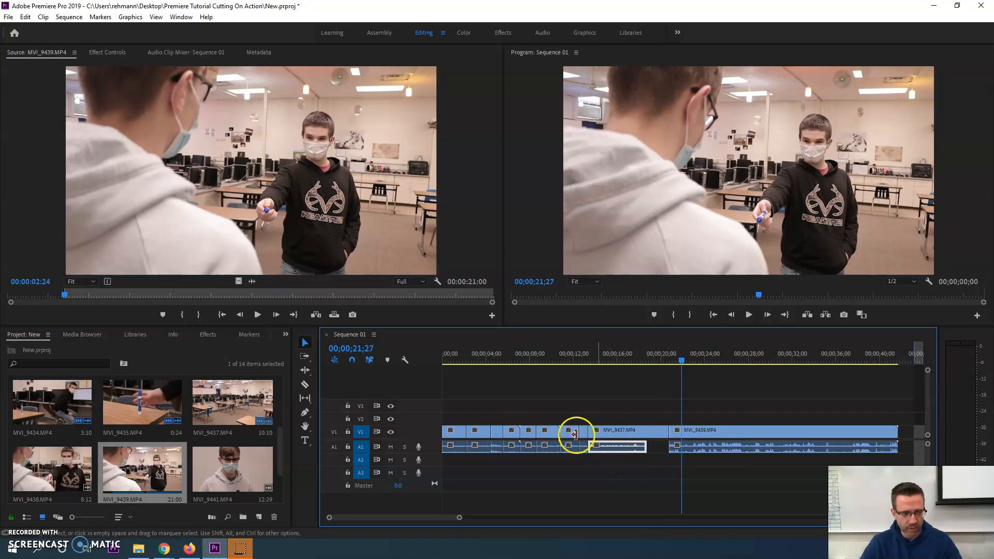
drag(68, 296, 92, 297)
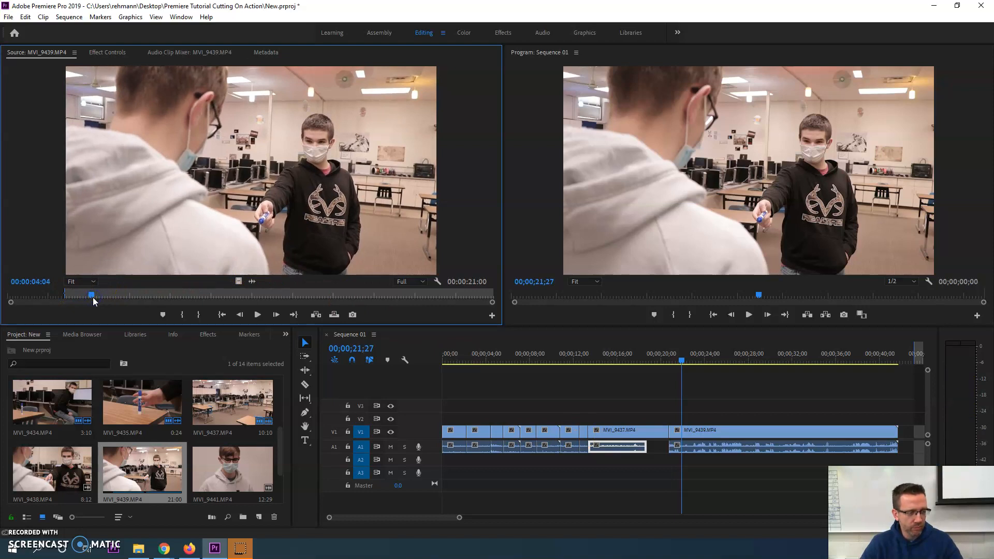
double_click(216, 396)
drag(150, 293, 136, 293)
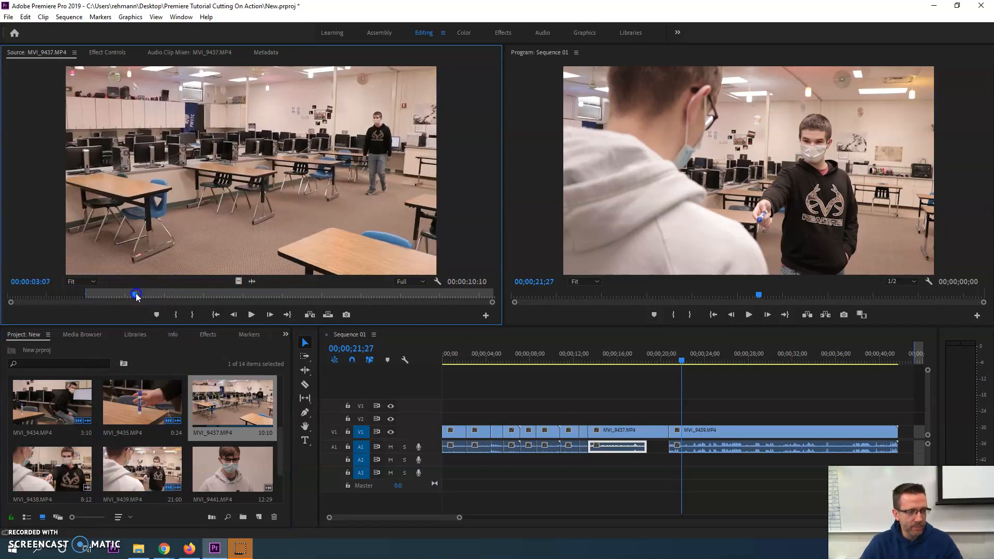
key(i)
key(space)
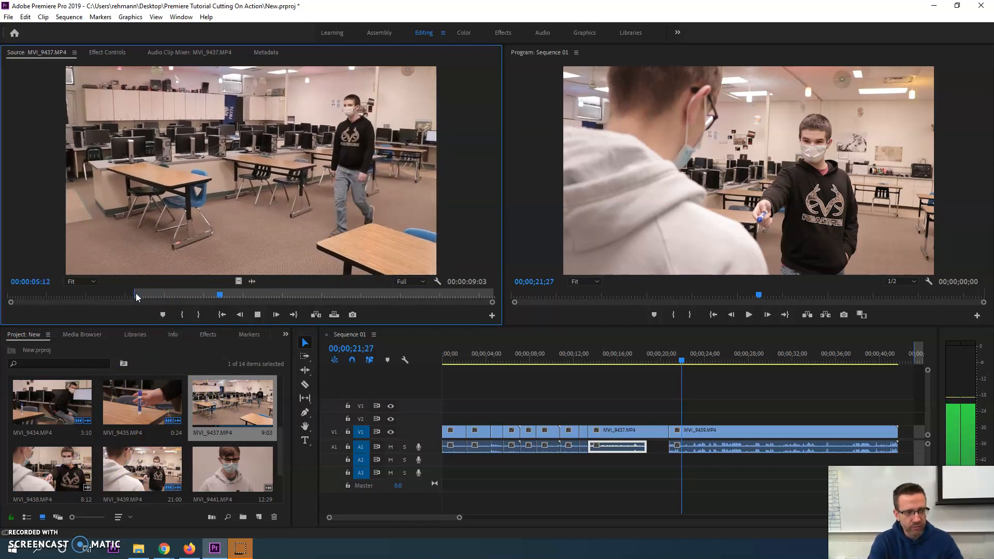
key(space)
key(o)
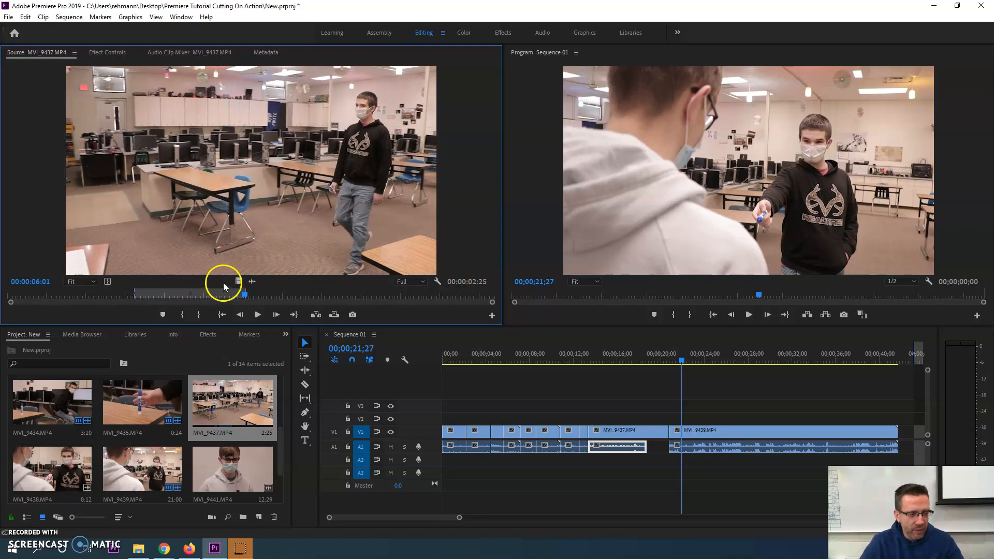
- Place only the audio of the marked MVI_9437.MP4 section in the A1 gap before MVI_9439.MP4 and play the sequence from 00;00;15;20
drag(252, 282, 665, 458)
drag(659, 356, 615, 367)
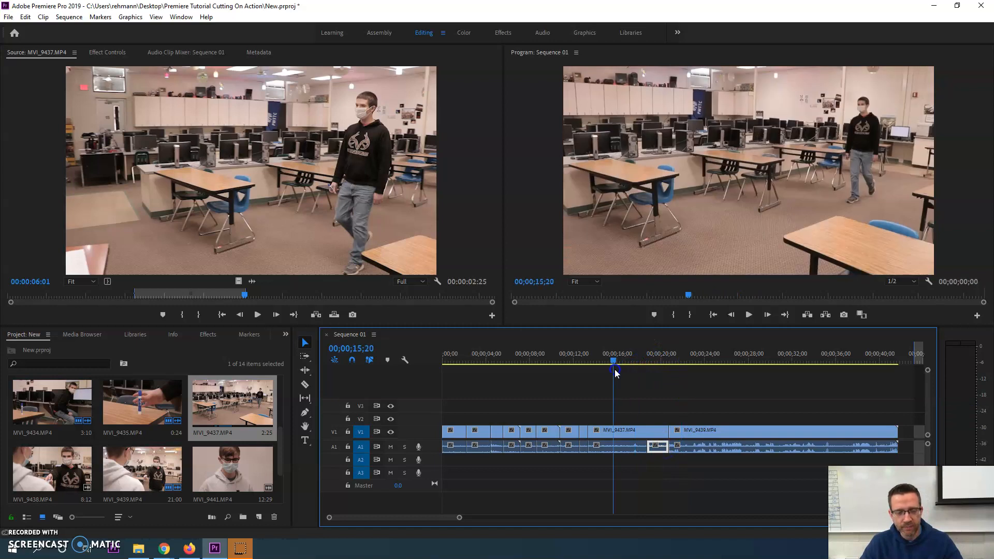
key(space)
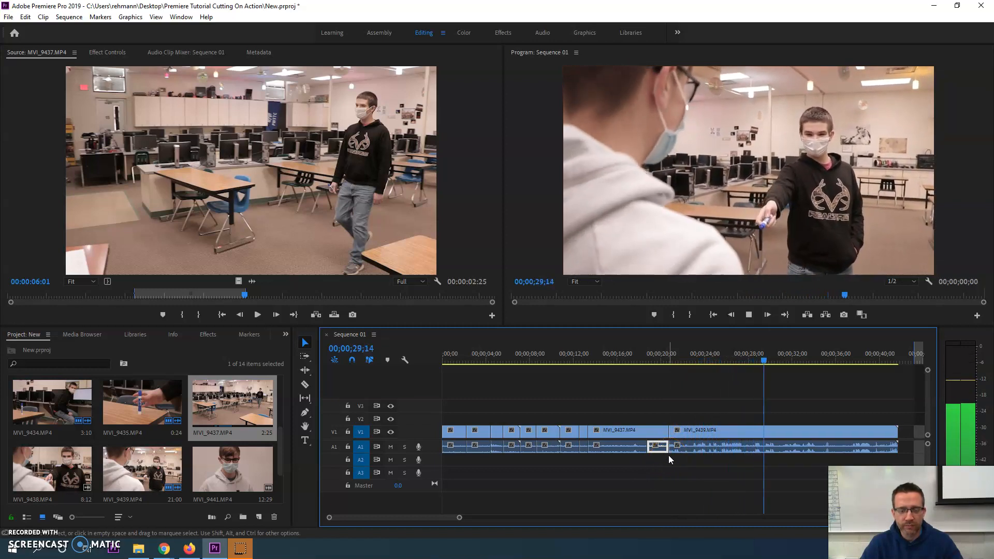
- Find the start of the handover action in MVI_9439.MP4 and trim the start of its video and audio to 00;00;29;08
click(694, 431)
key(space)
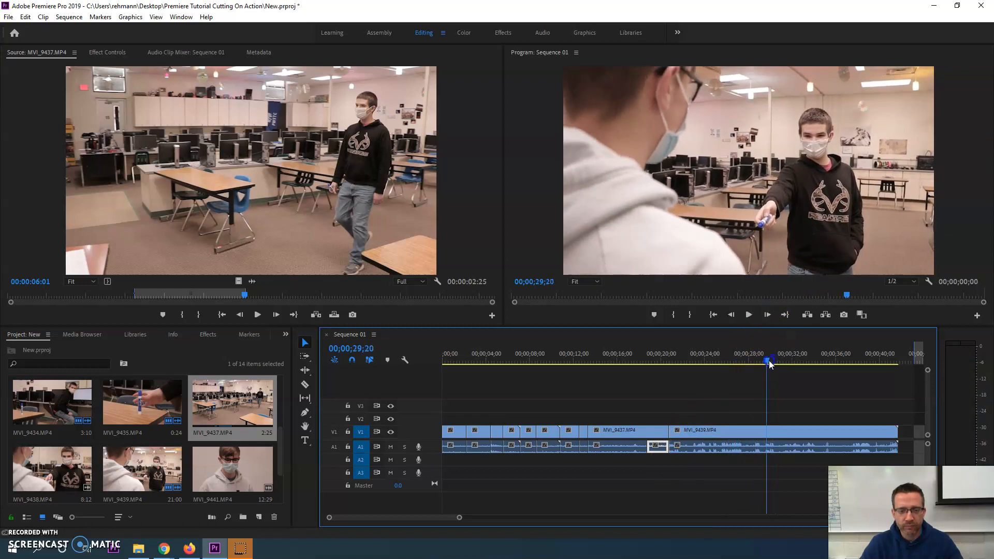
drag(769, 361, 755, 356)
key(space)
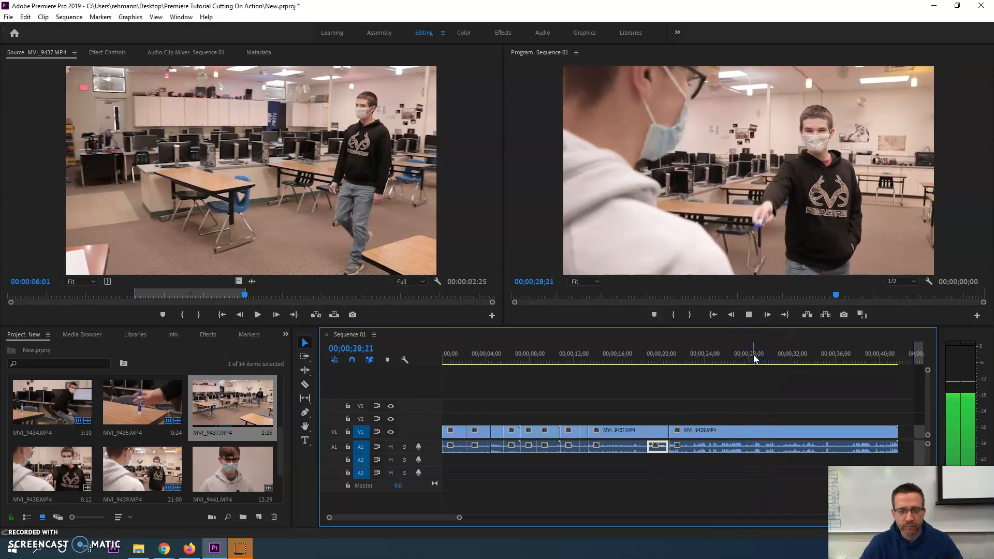
click(691, 418)
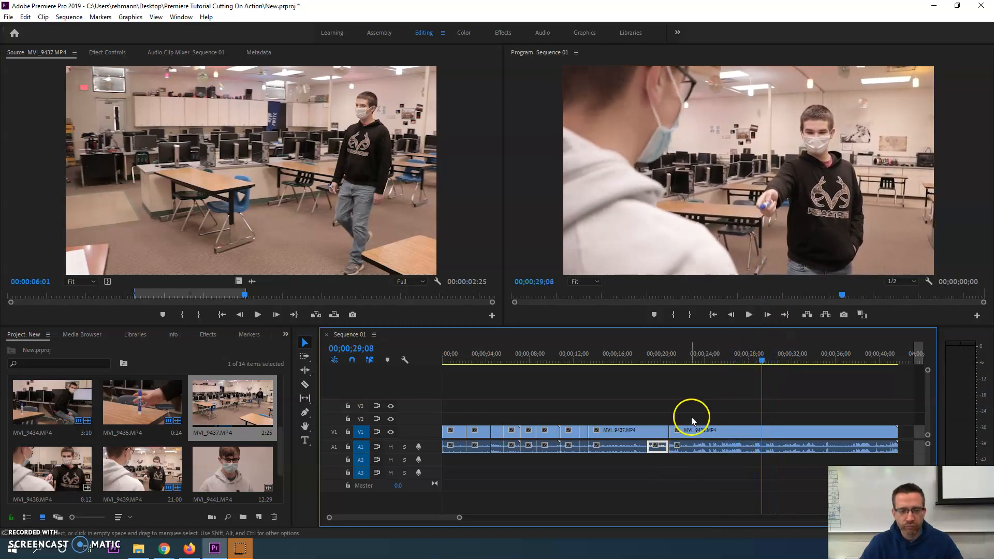
drag(674, 428, 766, 430)
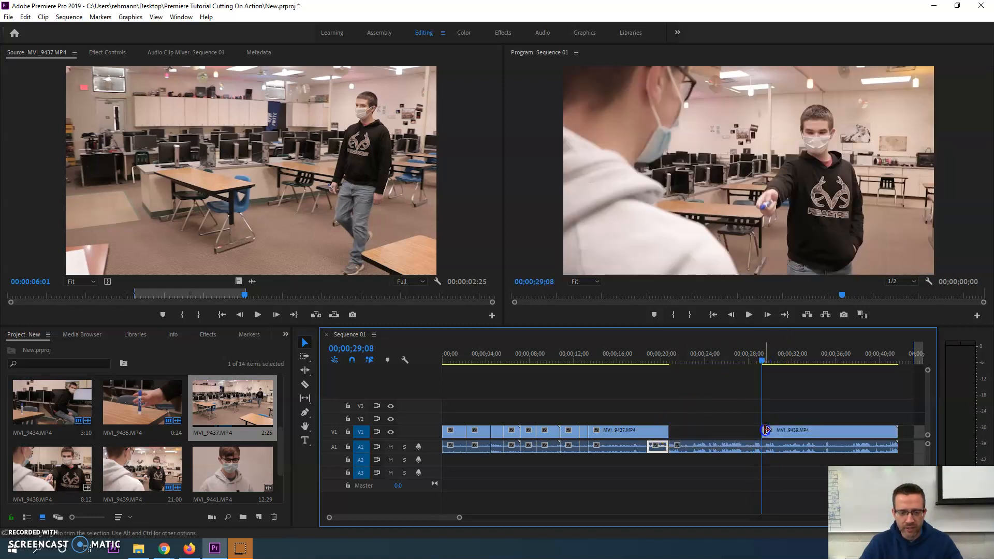
drag(675, 445, 763, 446)
- Ripple delete the gap between MVI_9437.MP4 and MVI_9439.MP4, and play the sequence across the new cut
drag(664, 366, 670, 369)
right_click(693, 439)
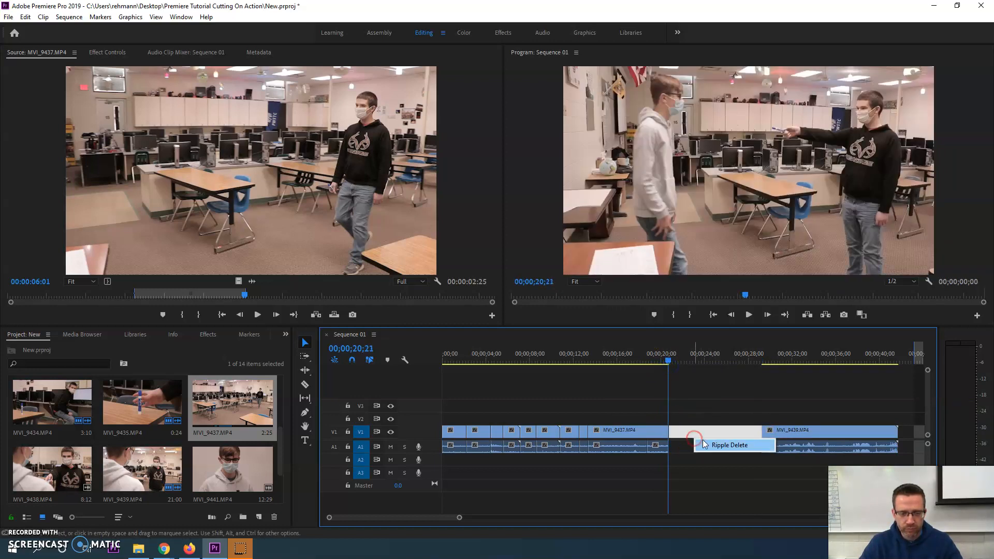
click(712, 444)
click(661, 358)
key(space)
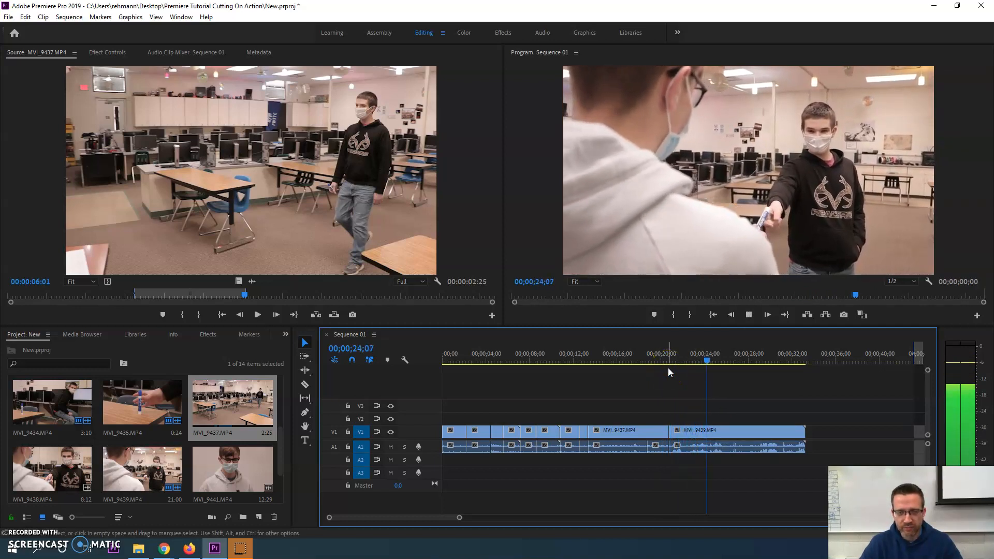
- Play on through MVI_9439.MP4 and trim the end of its video and audio to 00;00;30;24
click(712, 373)
key(space)
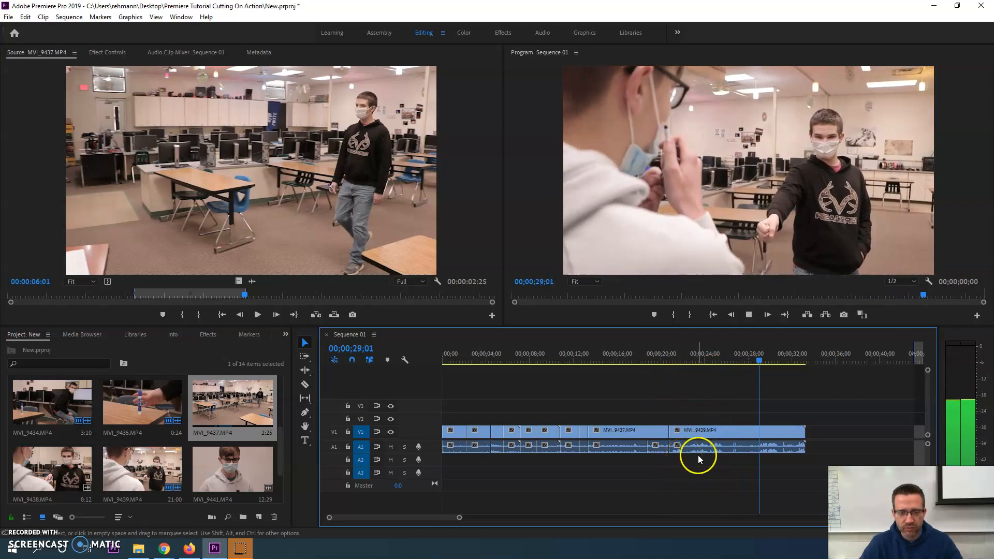
key(space)
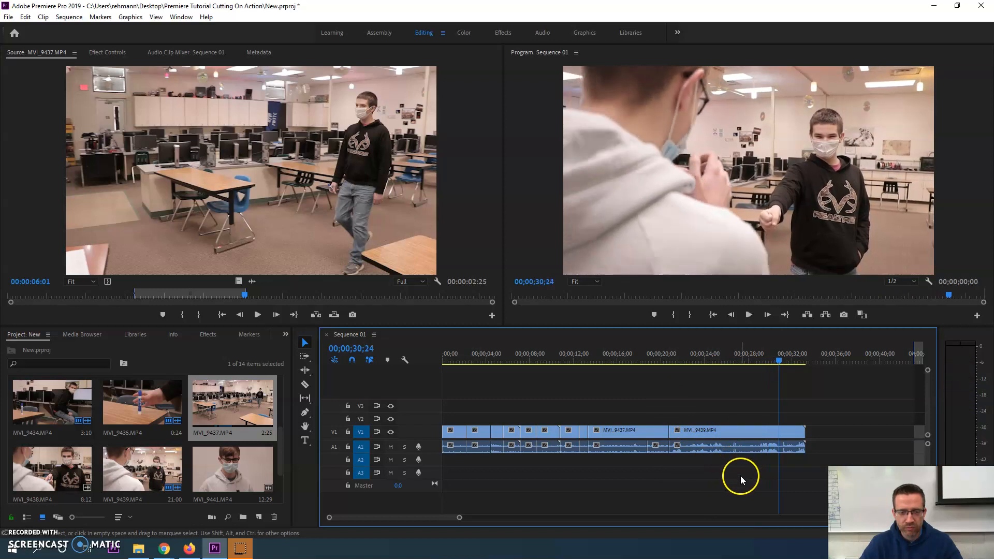
drag(805, 431, 778, 448)
- Load MVI_9441.MP4 as the source clip and park the sequence playhead at 00;00;21;25, in the opening of MVI_9439.MP4
click(757, 362)
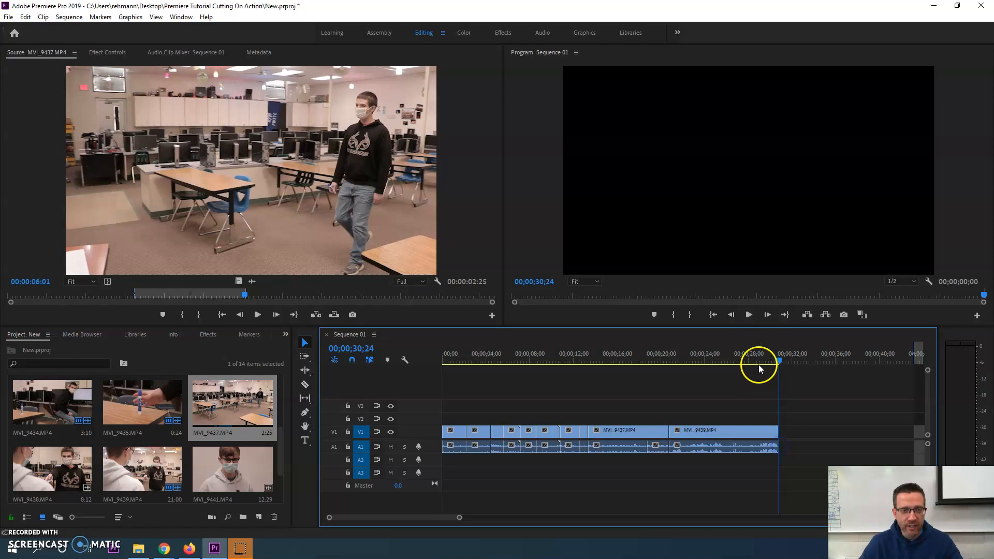
drag(757, 357, 744, 355)
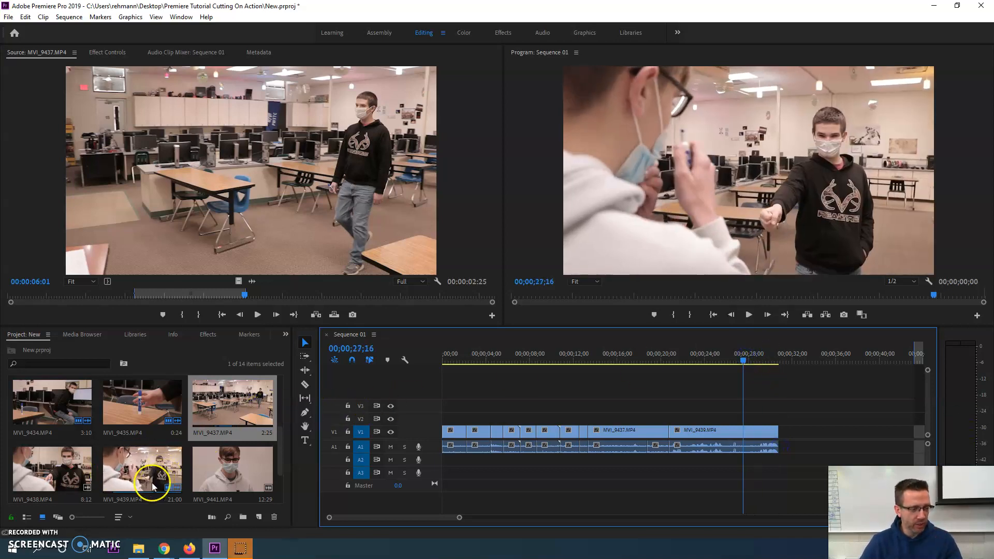
click(229, 460)
scroll(229, 461, down, 1)
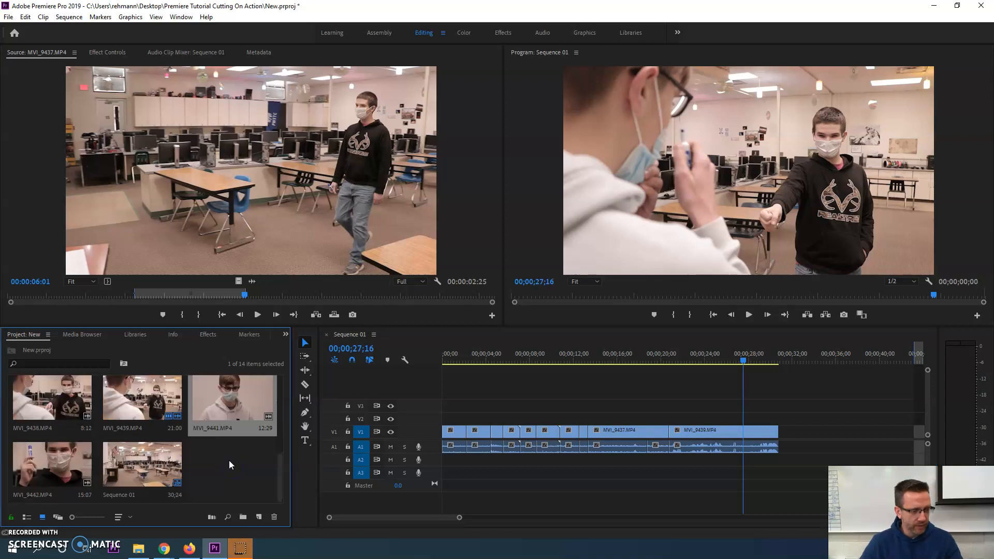
double_click(222, 394)
drag(718, 358, 685, 362)
key(space)
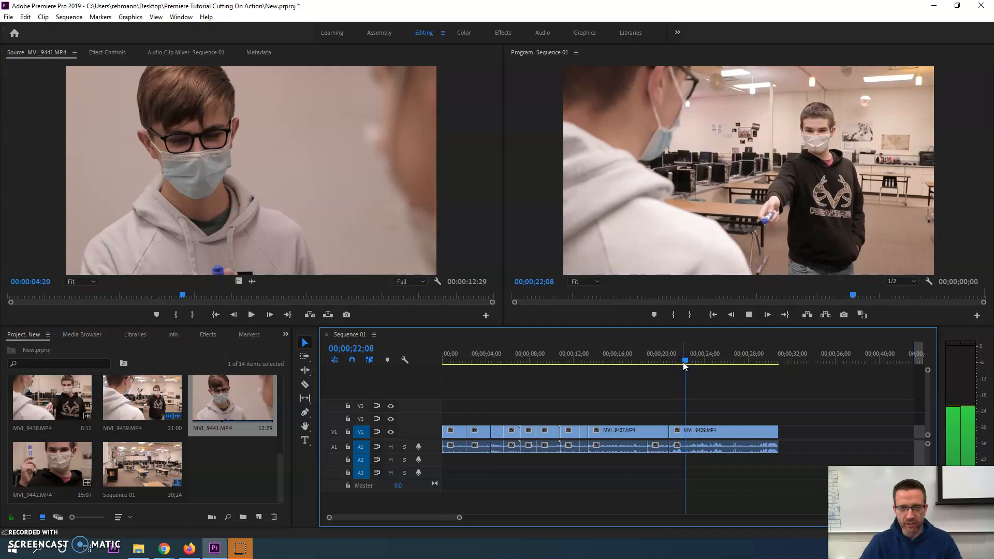
drag(698, 359, 682, 362)
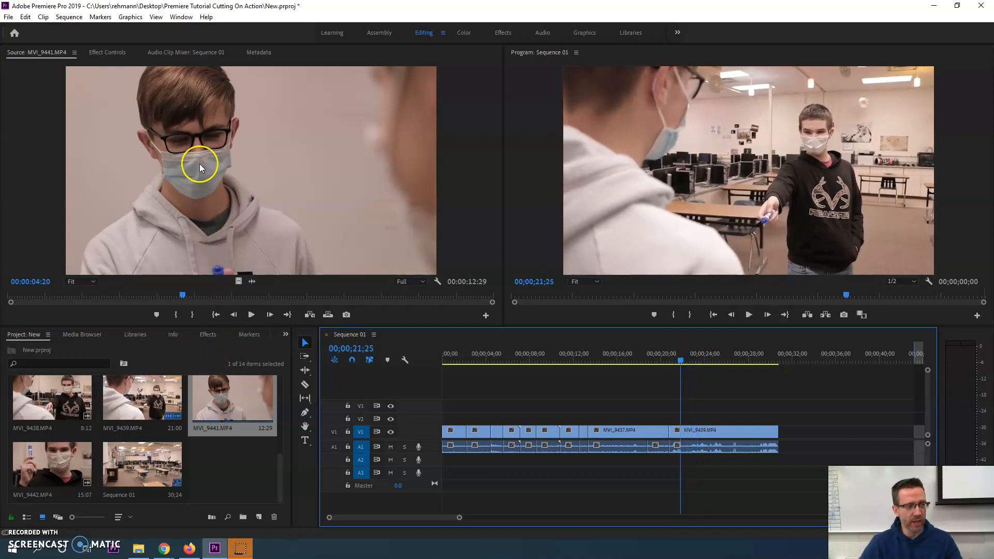
- Play MVI_9441.MP4 from about 00:00:01:04 and mark its In point at about 00:00:02:23
drag(118, 294, 51, 296)
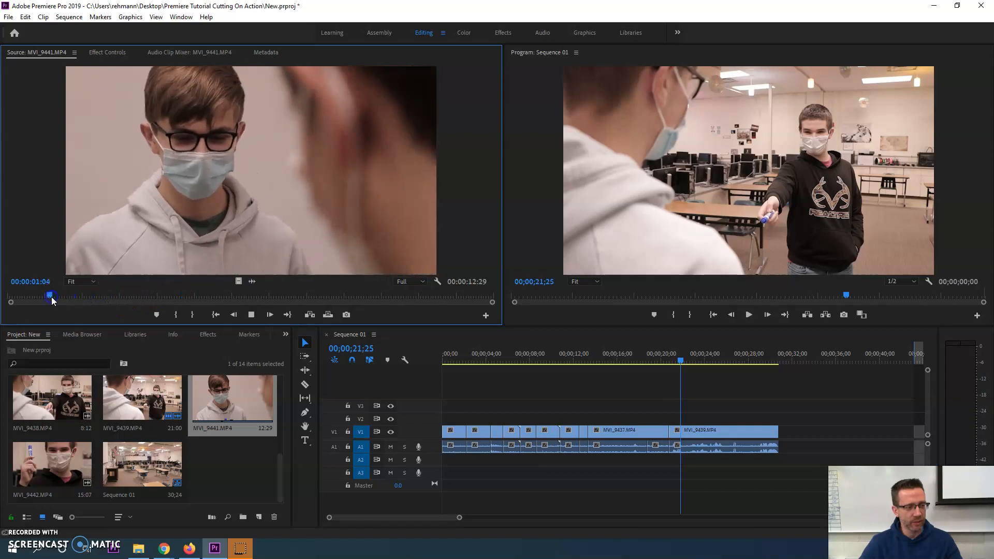
key(space)
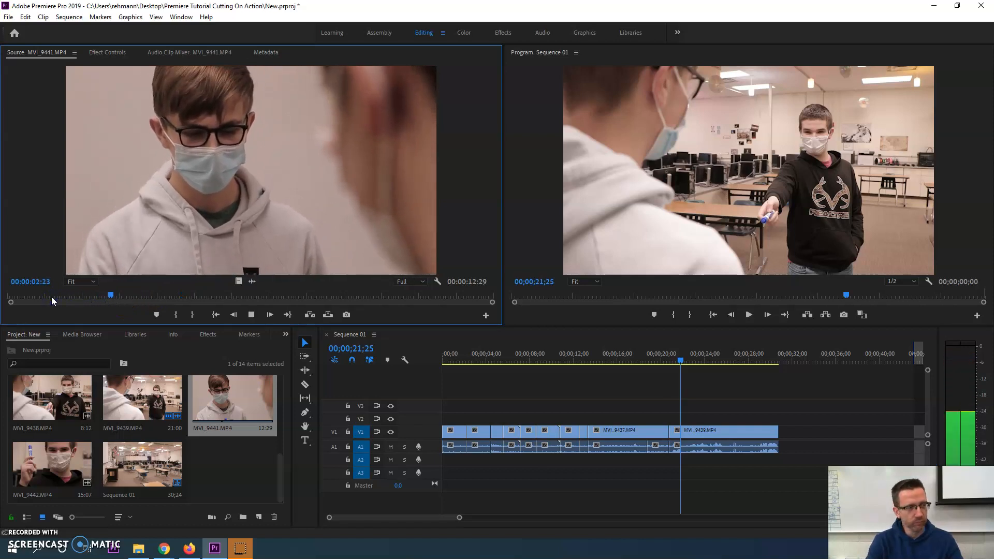
key(space)
key(Left)
key(Left)
key(Left)
key(Left)
key(Left)
key(Left)
key(Left)
key(Left)
key(Left)
key(Left)
key(Left)
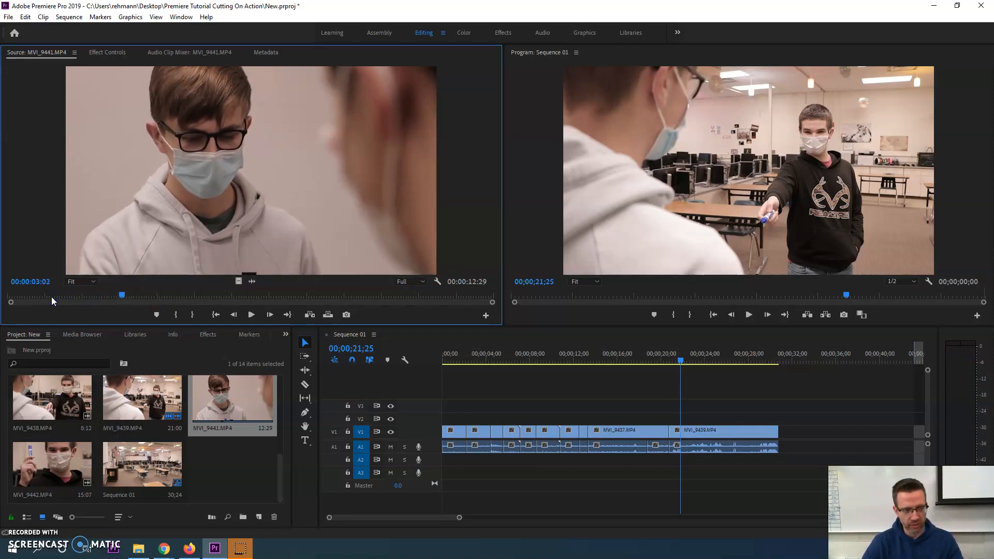
key(i)
- Play on through MVI_9441.MP4 and mark its Out point at 00:00:04:14, before the marker comes into frame
key(space)
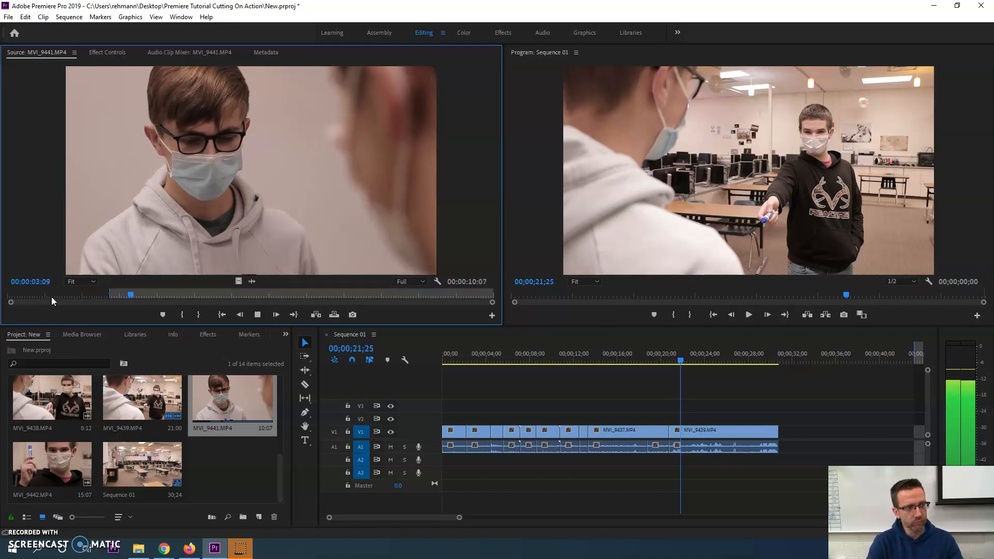
key(space)
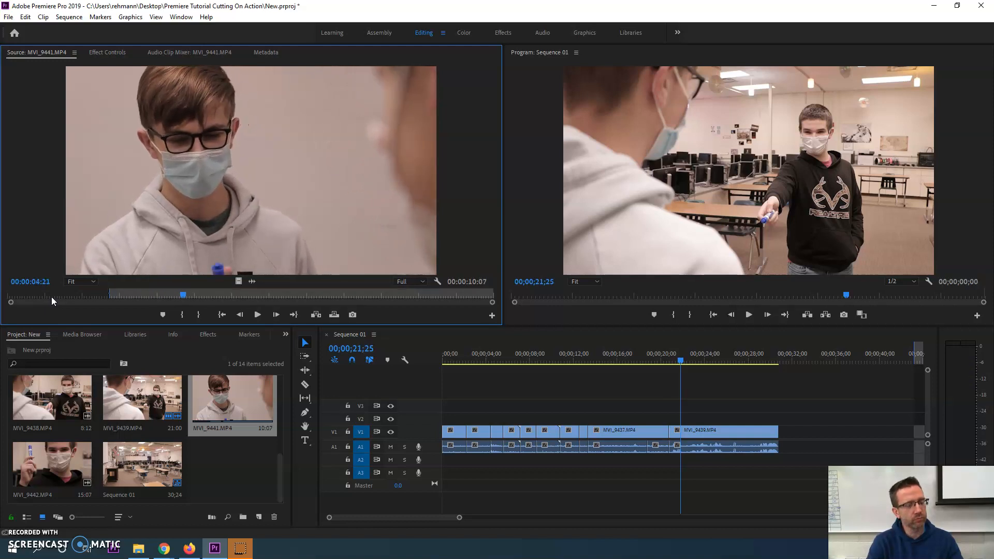
key(Left)
key(Left)
key(Left)
key(Left)
key(Left)
key(Left)
key(Left)
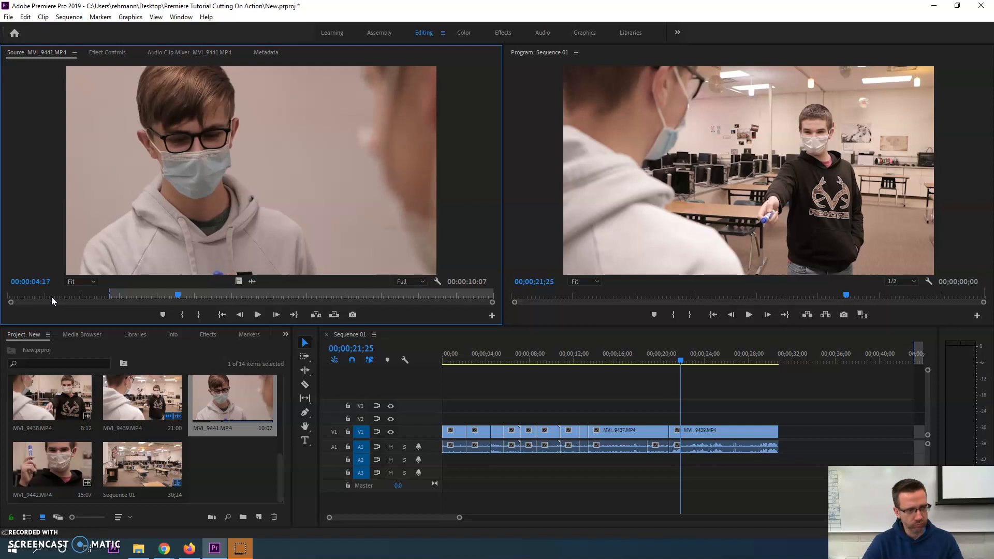
key(o)
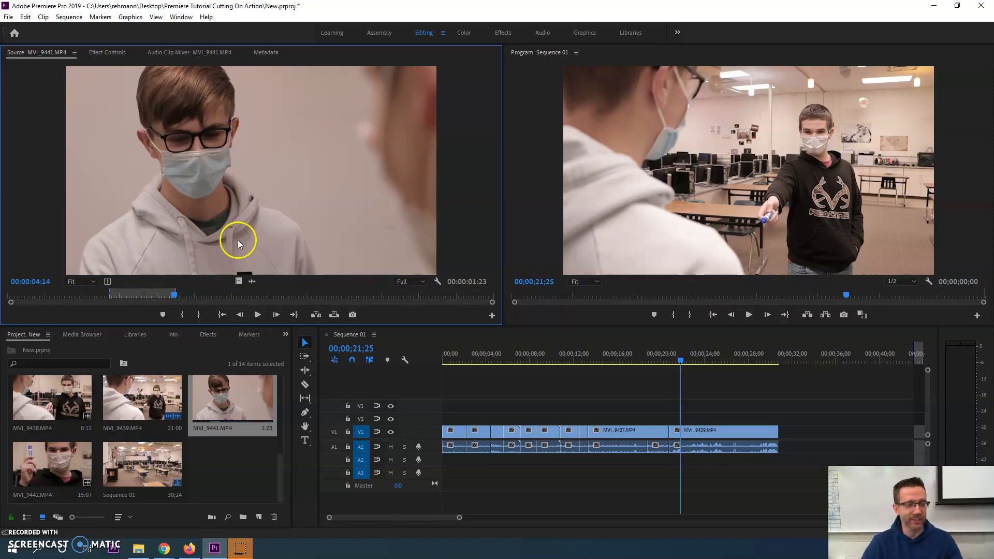
- Place only the video of the marked MVI_9441.MP4 section on V2 at 00;00;21;25 and play the sequence from 00;00;21;01 to 00;00;25;23
click(253, 282)
click(269, 187)
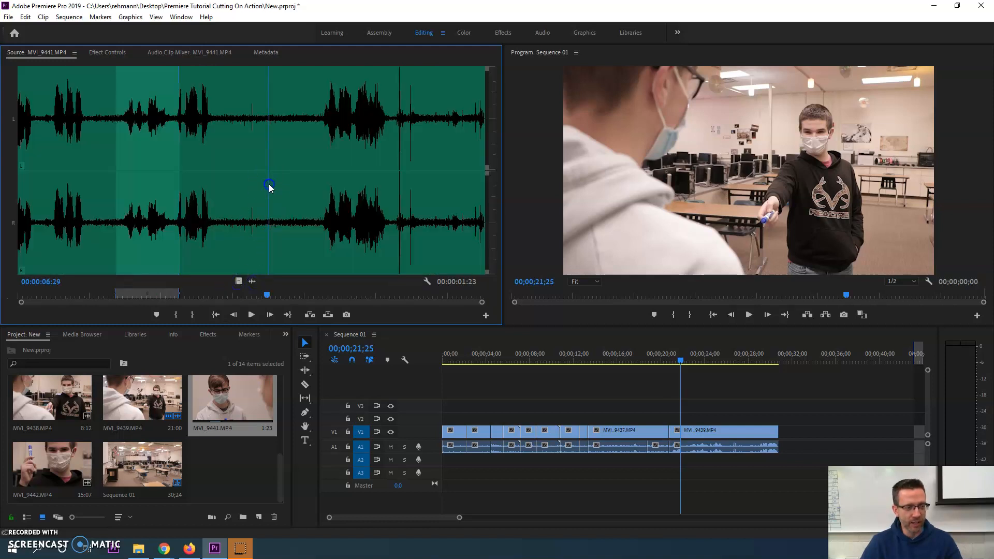
click(240, 281)
drag(500, 339, 688, 419)
drag(680, 354, 672, 359)
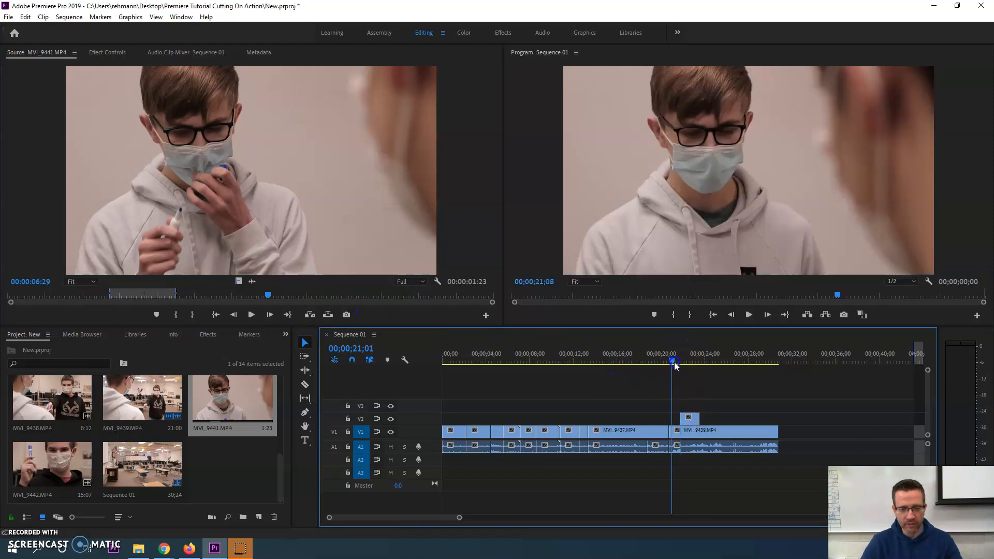
key(space)
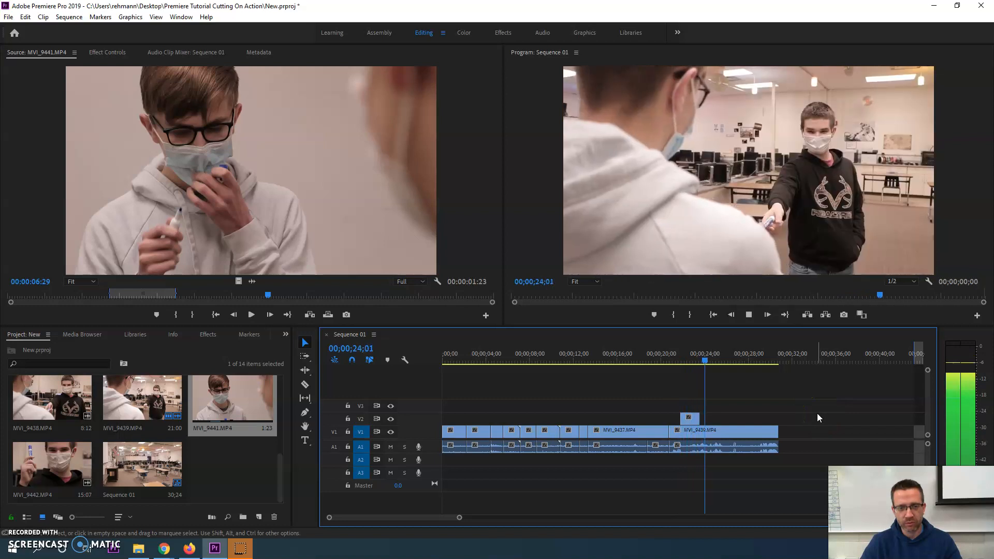
click(794, 412)
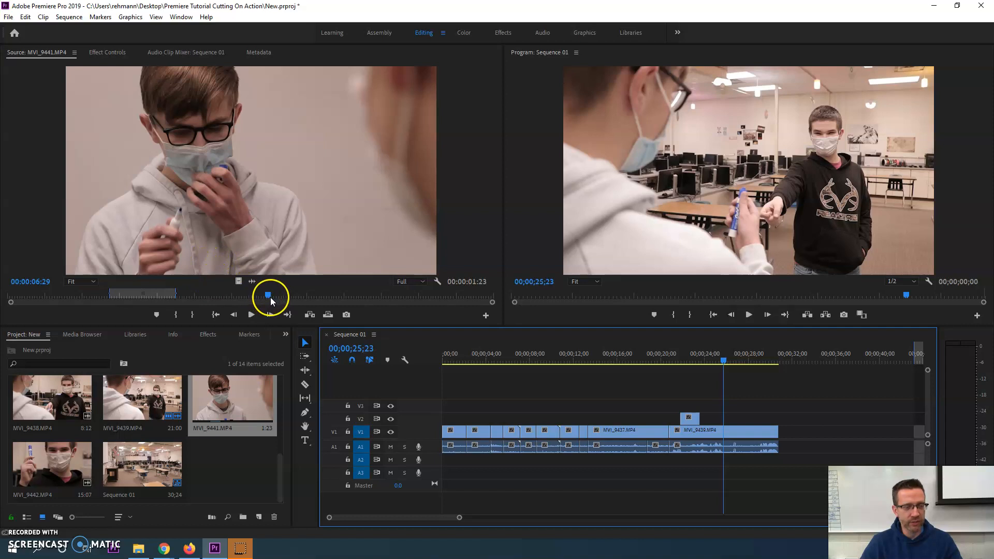
- Mark a second section of MVI_9441.MP4, from 00:00:05:19 to 00:00:07:07, where the marker is uncapped and raised
drag(269, 300, 219, 289)
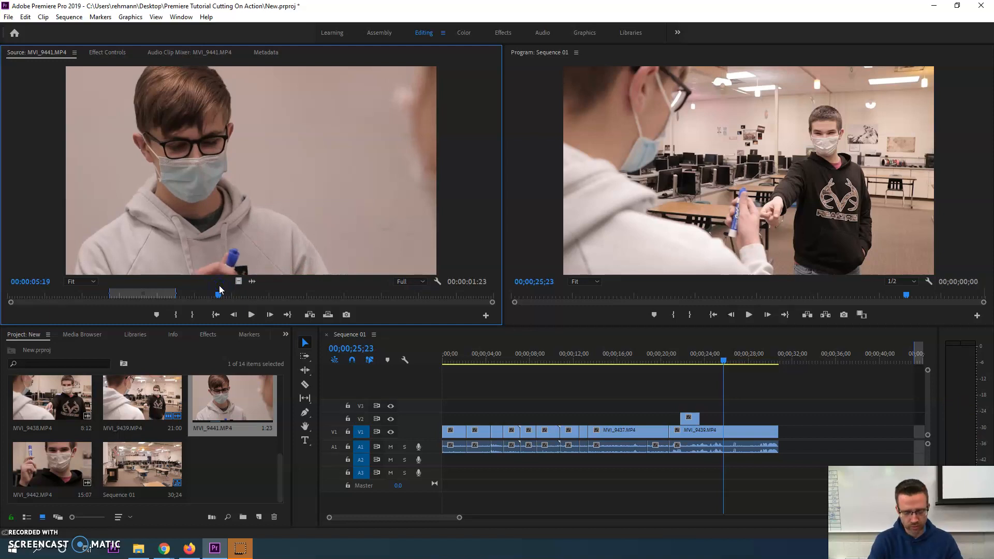
key(i)
key(space)
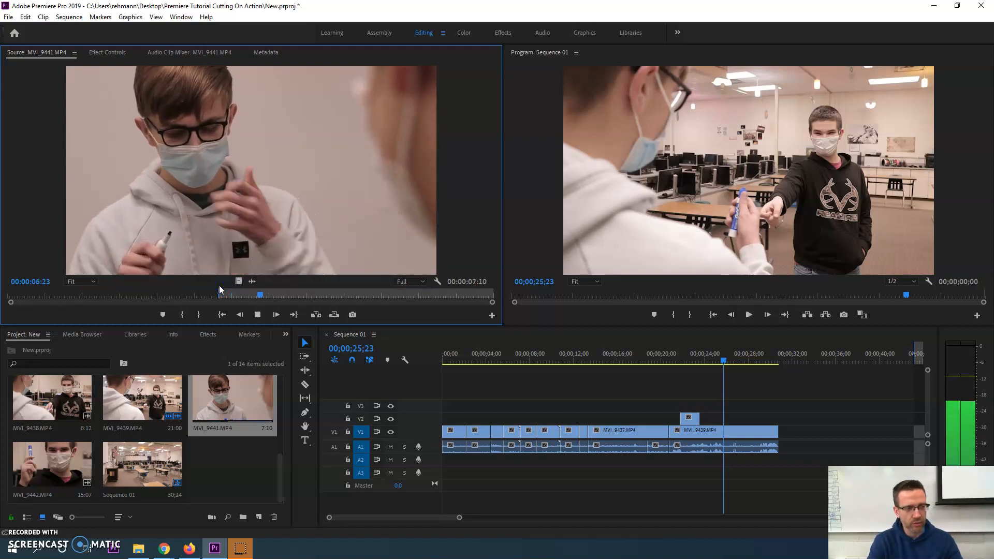
key(space)
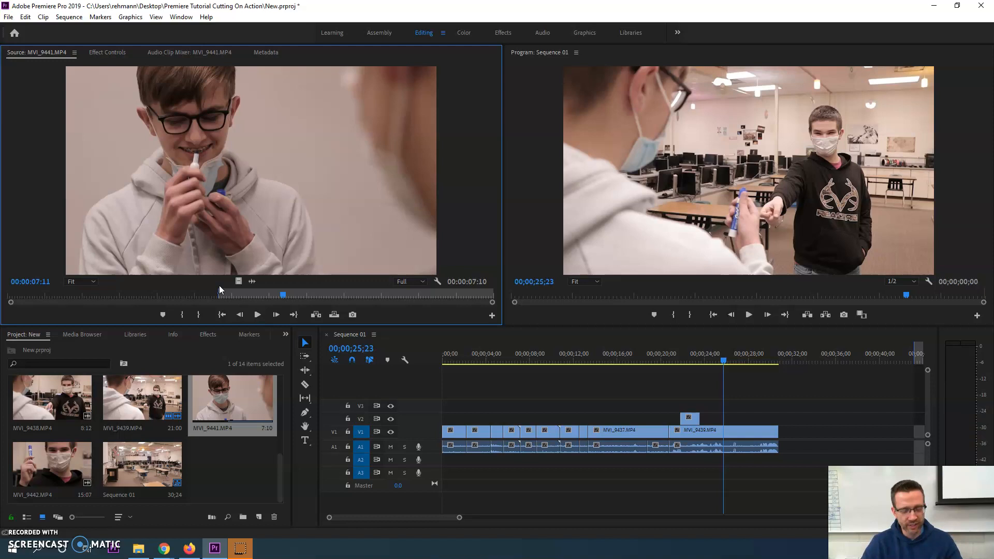
key(Left)
key(Left)
key(Left)
key(Left)
key(Left)
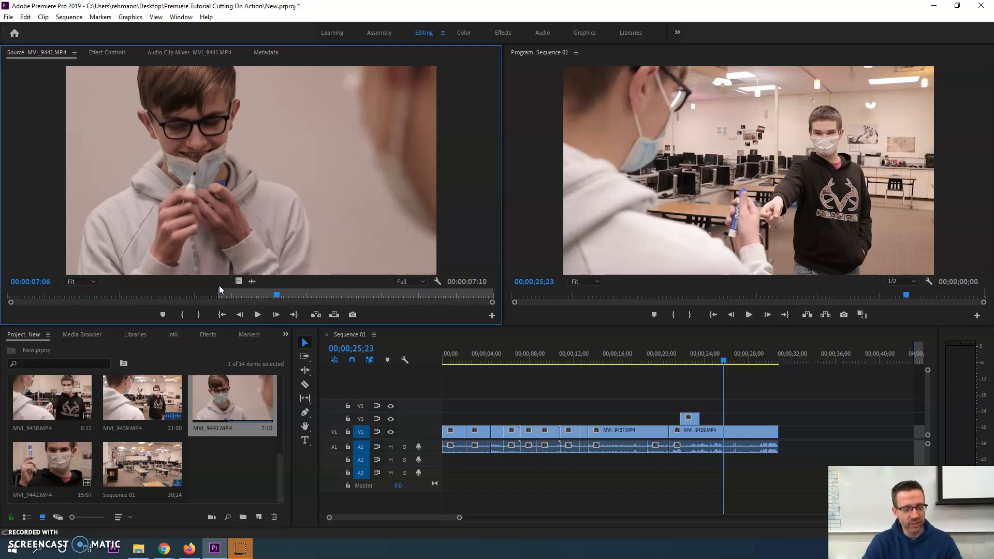
key(Right)
key(o)
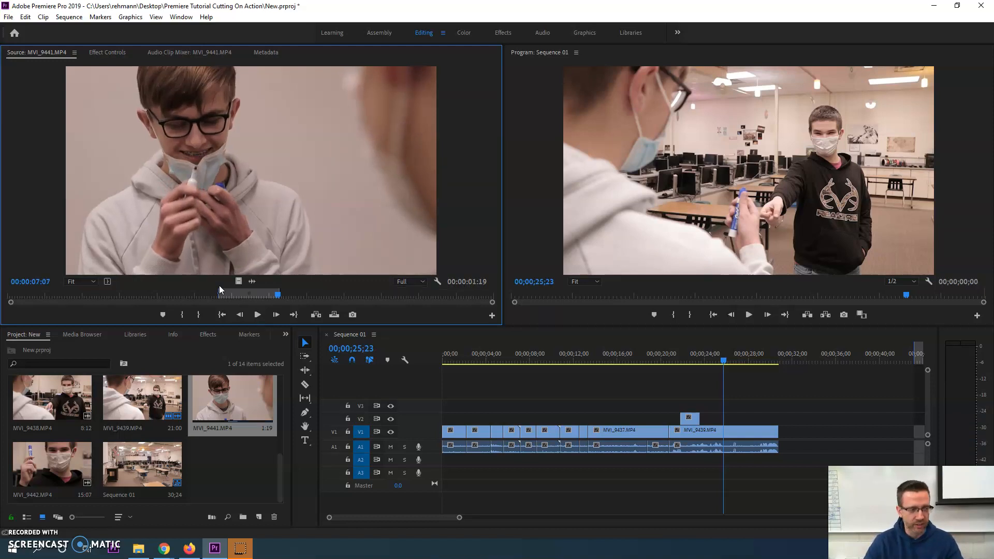
- Place only the video of this section on V2 at 00;00;25;23, play the sequence across it and park at 00;00;29;04
drag(428, 290, 730, 419)
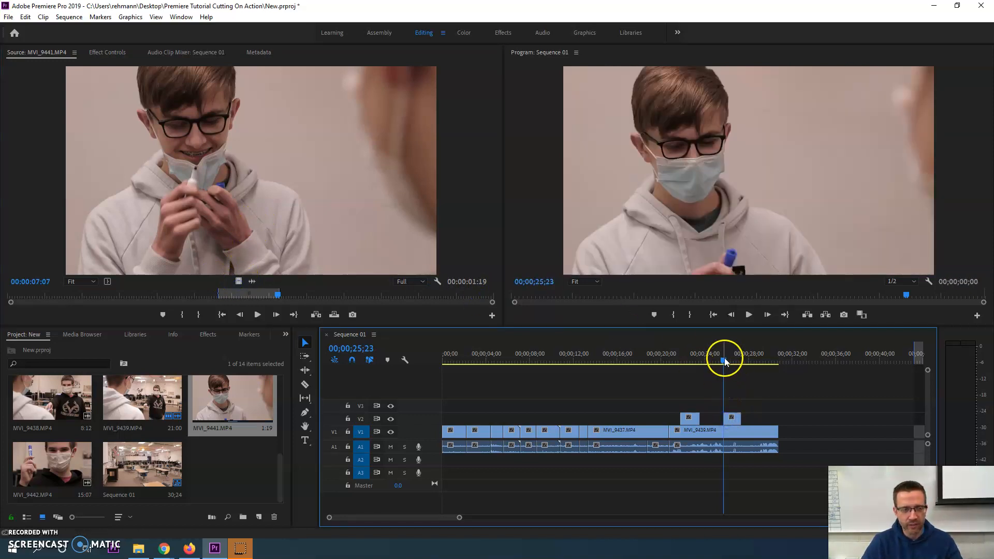
click(704, 362)
key(space)
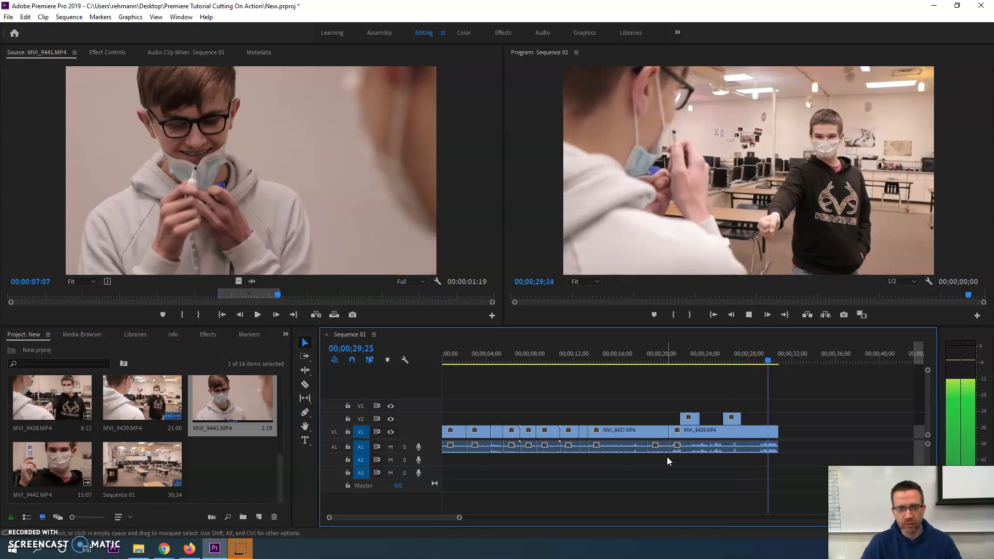
click(772, 359)
drag(774, 361, 763, 364)
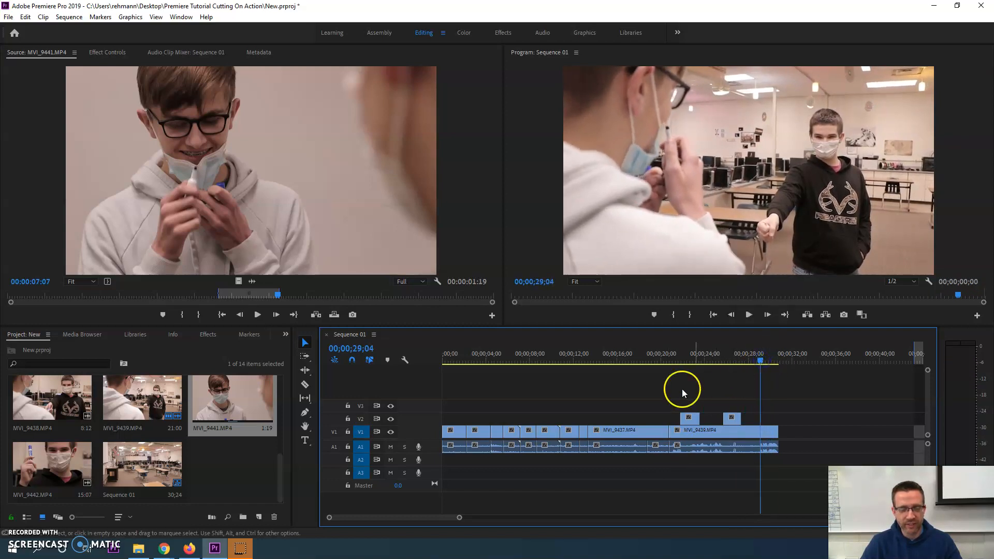
- Play further through MVI_9441.MP4 and mark a new In point at 00:00:08:12, with the marker held under the nose
click(299, 240)
key(space)
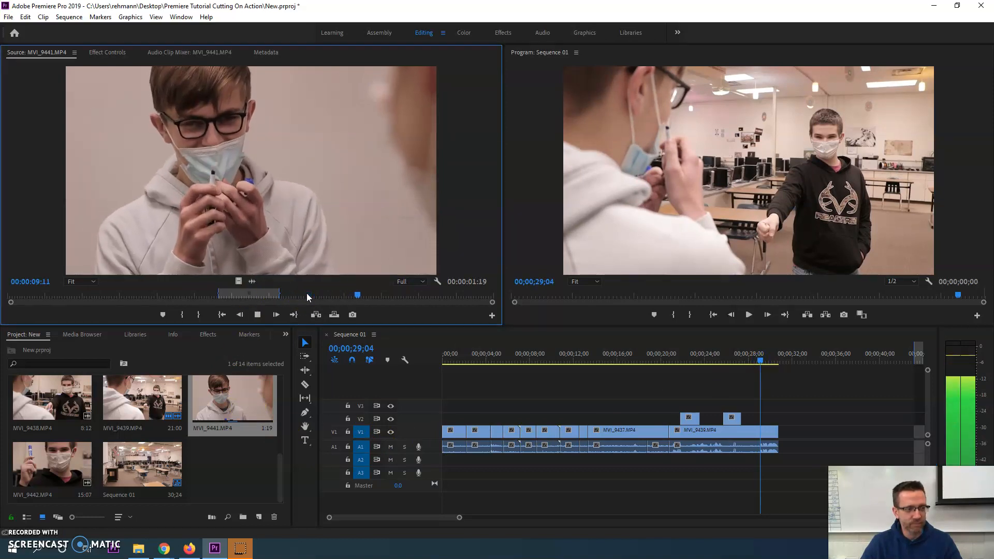
key(space)
drag(306, 294, 302, 296)
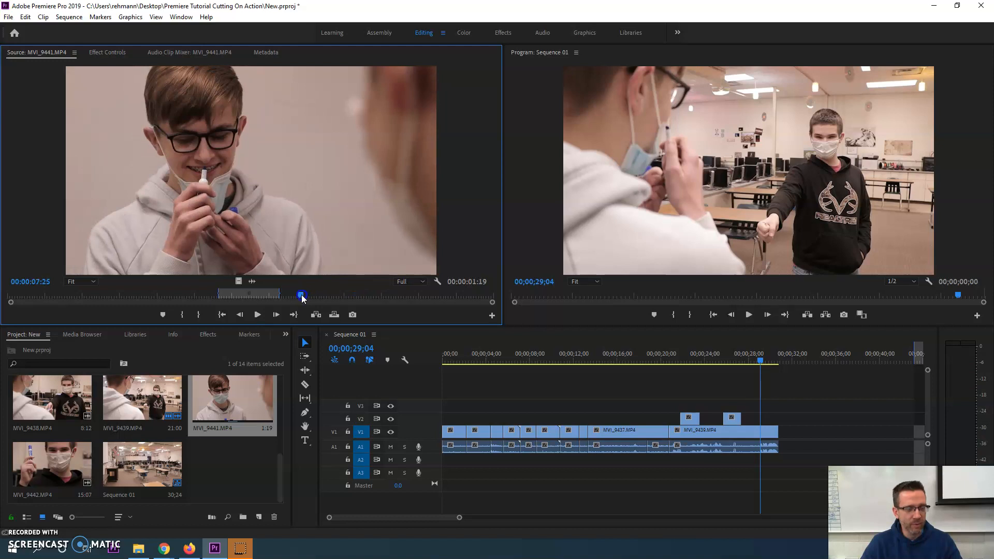
key(space)
key(space)
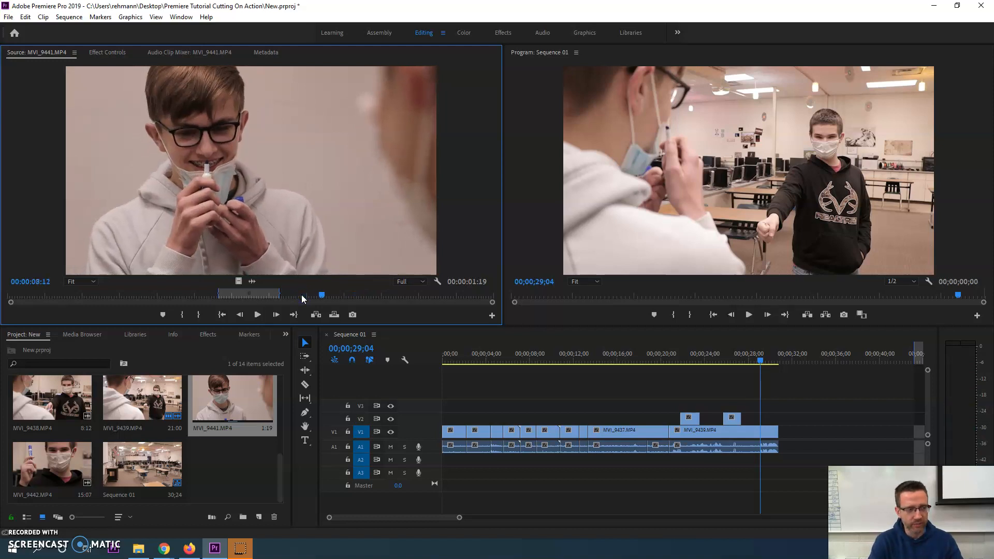
key(i)
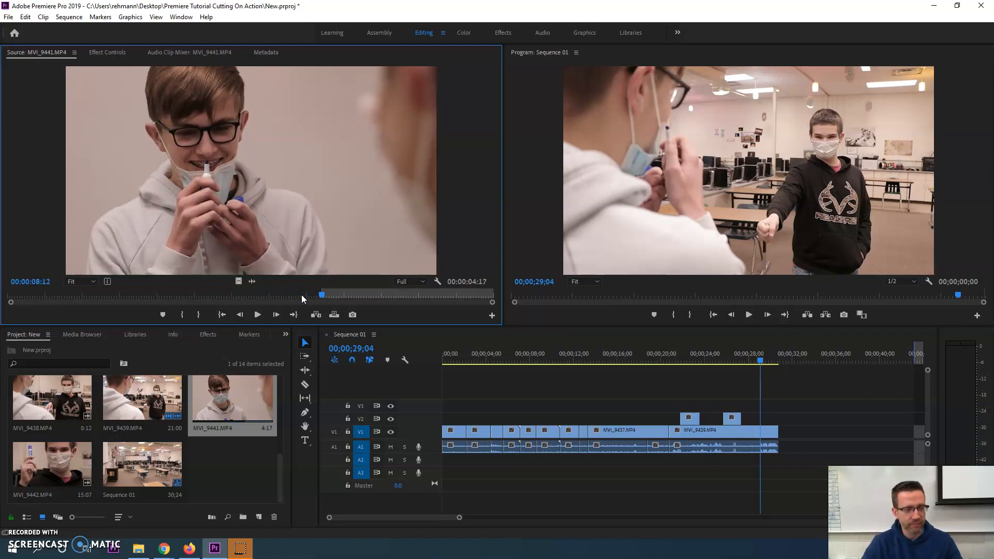
- Overwrite V1 and A1 at 00;00;28;11 with the marked video and audio of MVI_9441.MP4 and play the sequence to 00;00;32;03
drag(758, 361, 751, 362)
click(838, 415)
click(315, 253)
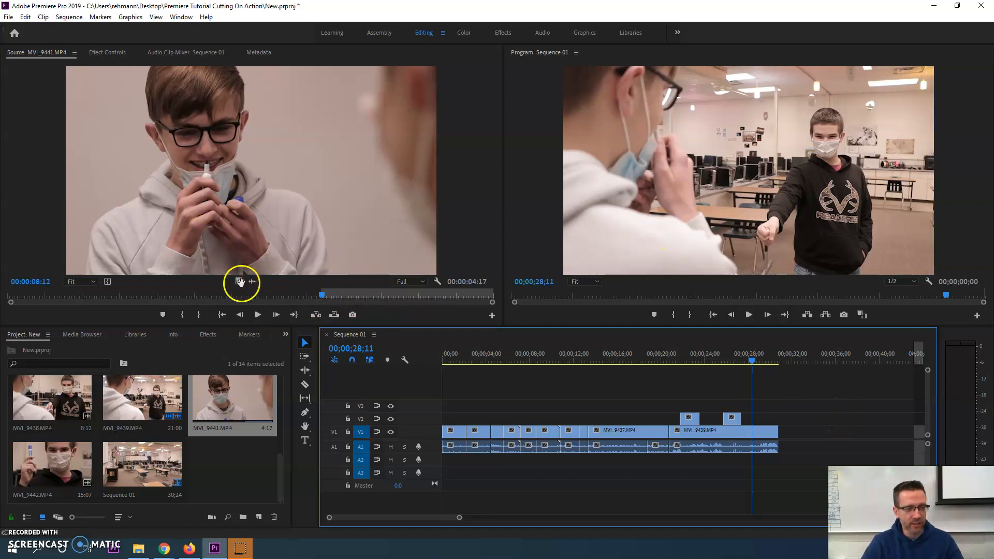
drag(308, 203, 754, 437)
click(765, 505)
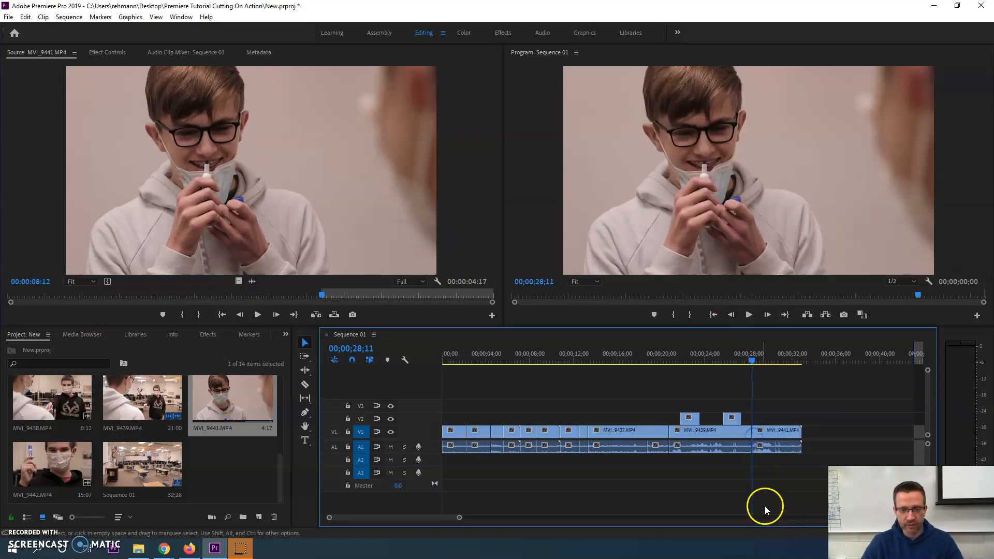
key(space)
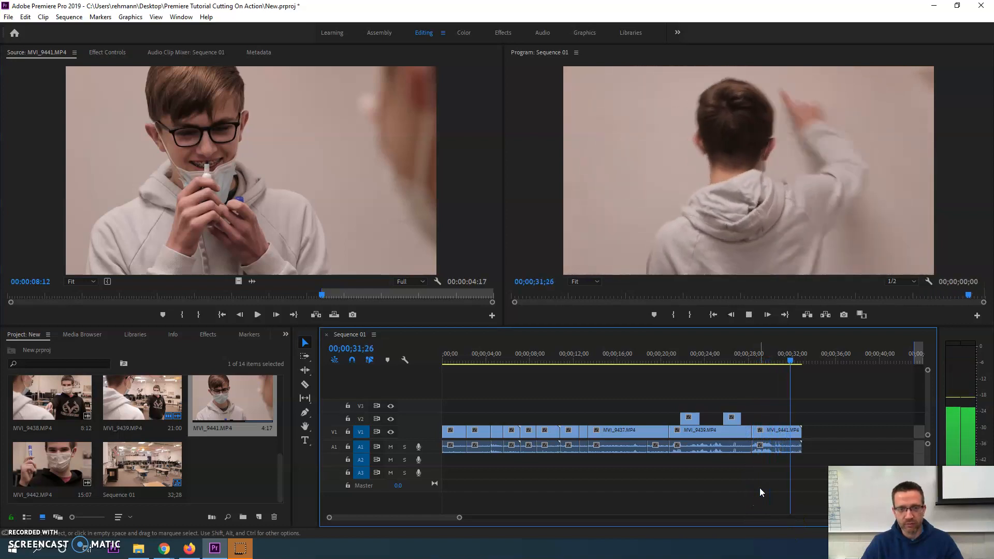
key(space)
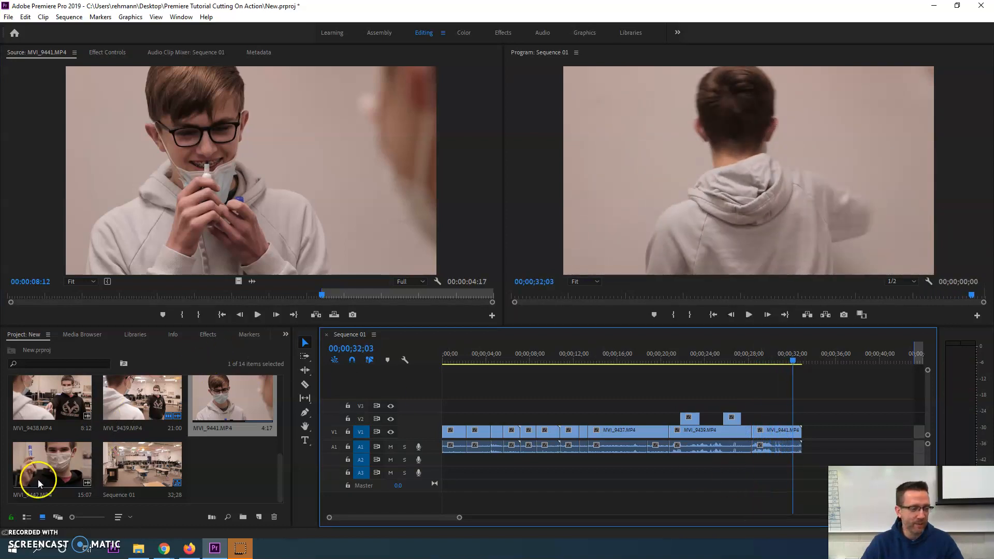
- Open MVI_9442.MP4, review its later part and mark an In point at 00:00:12:24, before the hand reaches the mask
double_click(51, 471)
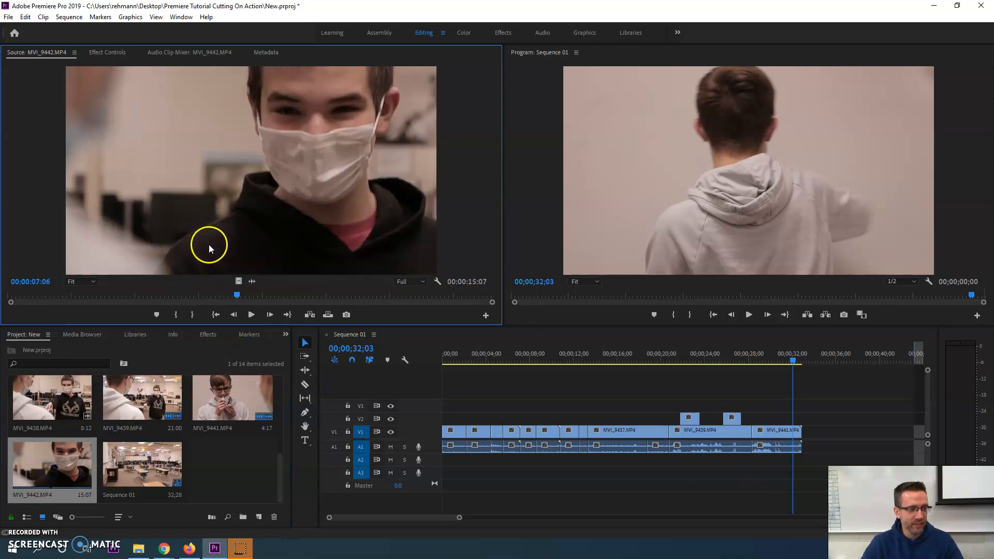
drag(95, 295, 296, 299)
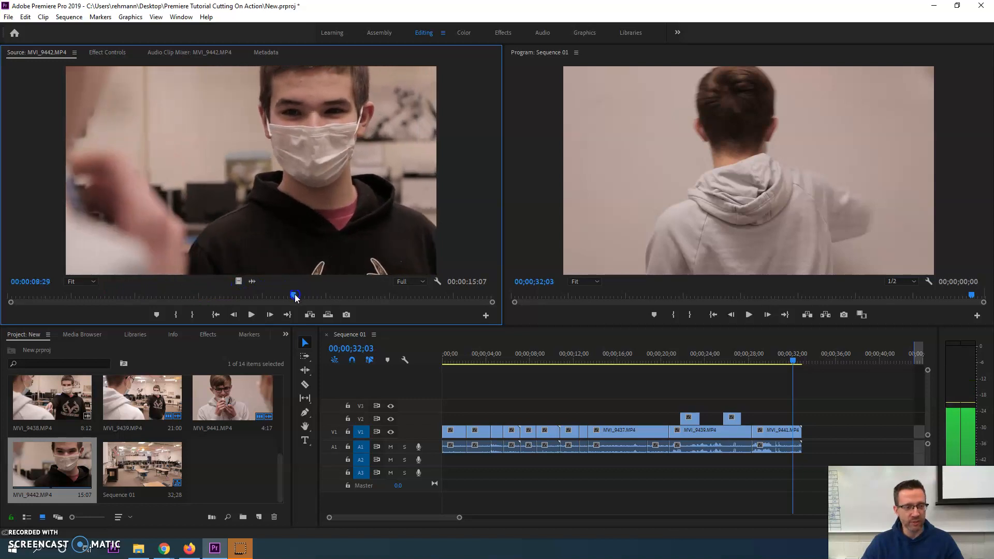
key(space)
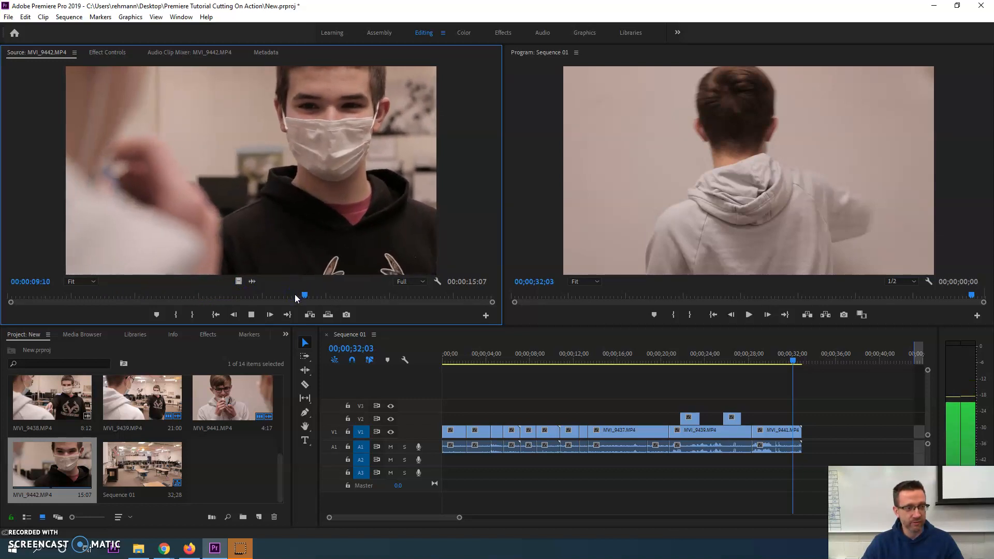
key(space)
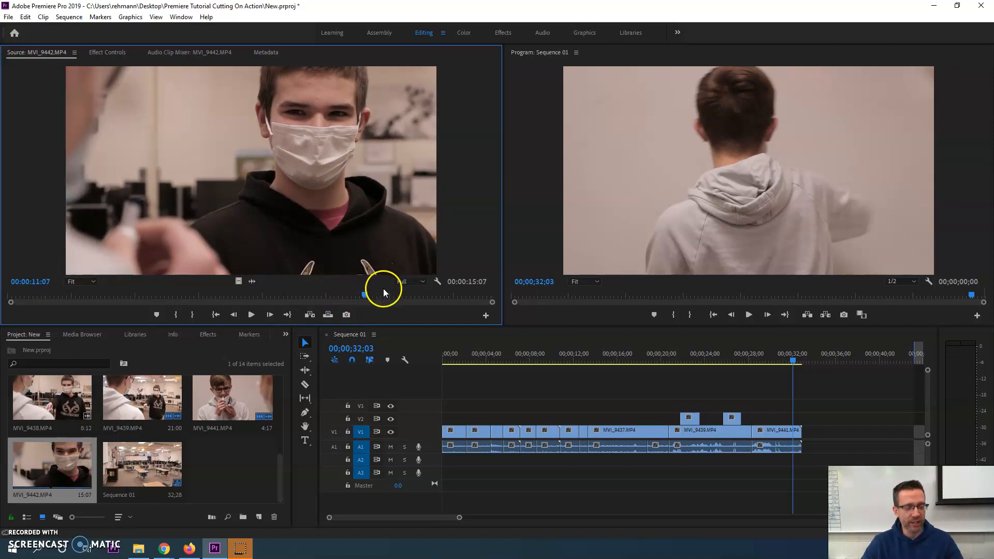
drag(368, 296, 417, 295)
key(space)
key(space)
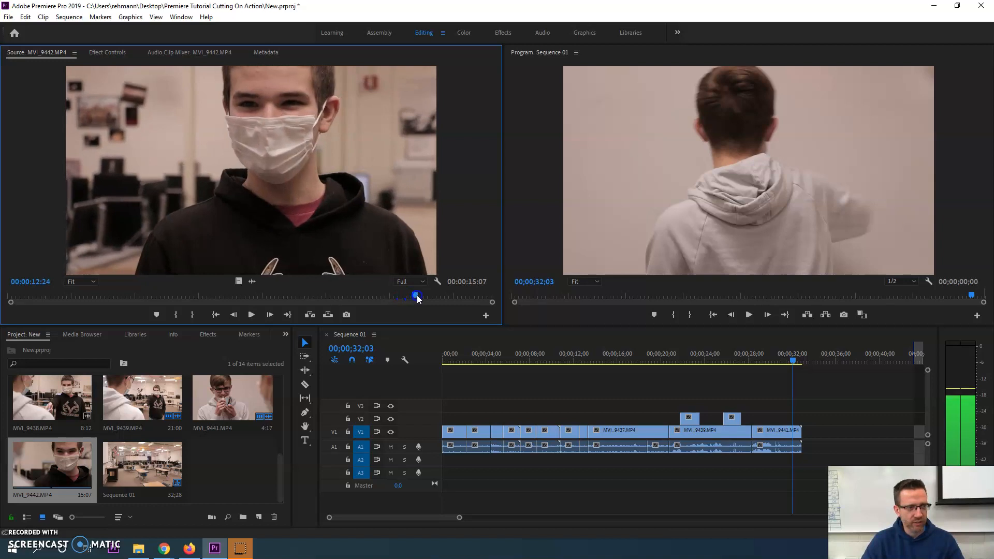
key(i)
- Play on through MVI_9442.MP4 and set the Out point at 00:00:14:27, with the mask pulled down below the chin
key(space)
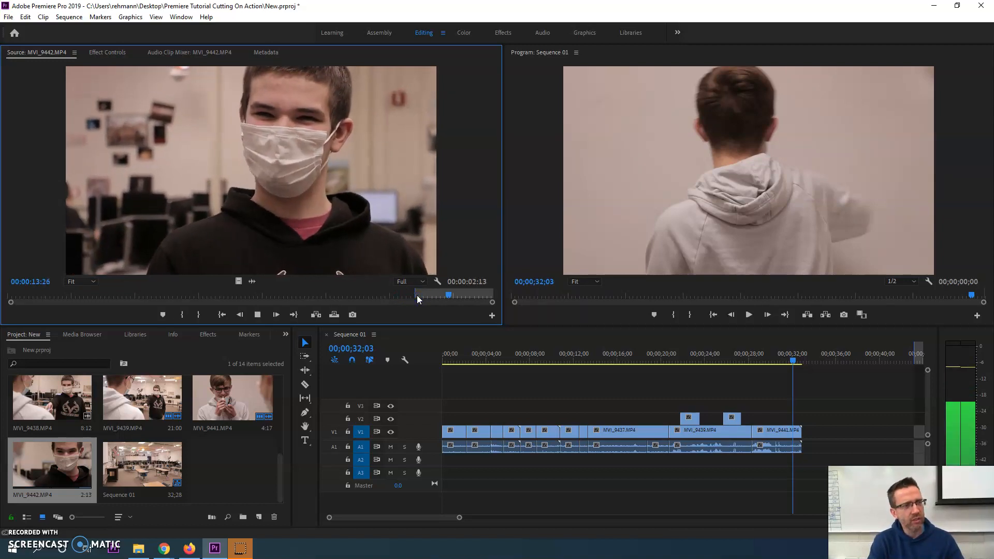
key(o)
key(space)
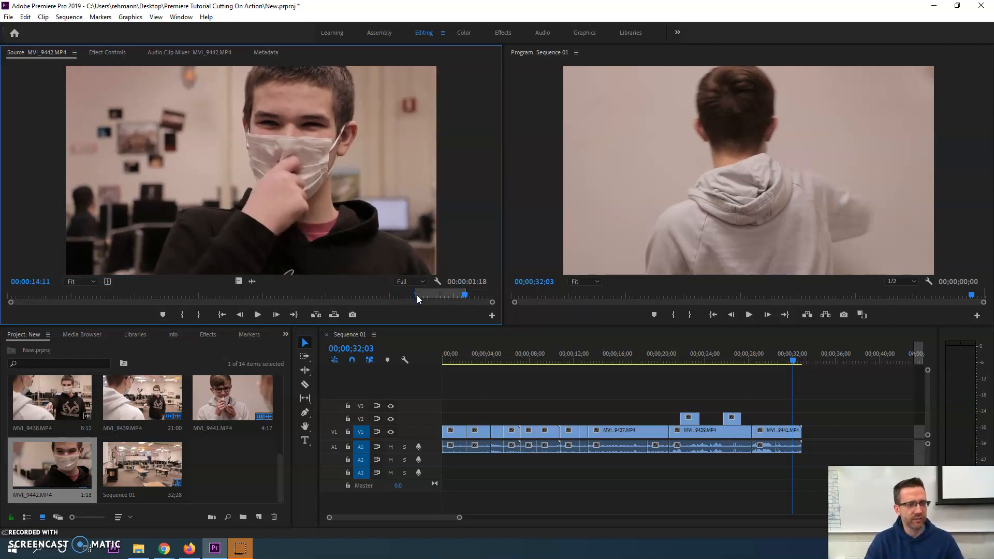
key(space)
key(space)
key(o)
- Overwrite V1 and A1 at 00;00;32;03 with the marked video and audio of MVI_9442.MP4 and play back the sequence's last part
drag(406, 222, 795, 440)
click(647, 355)
key(space)
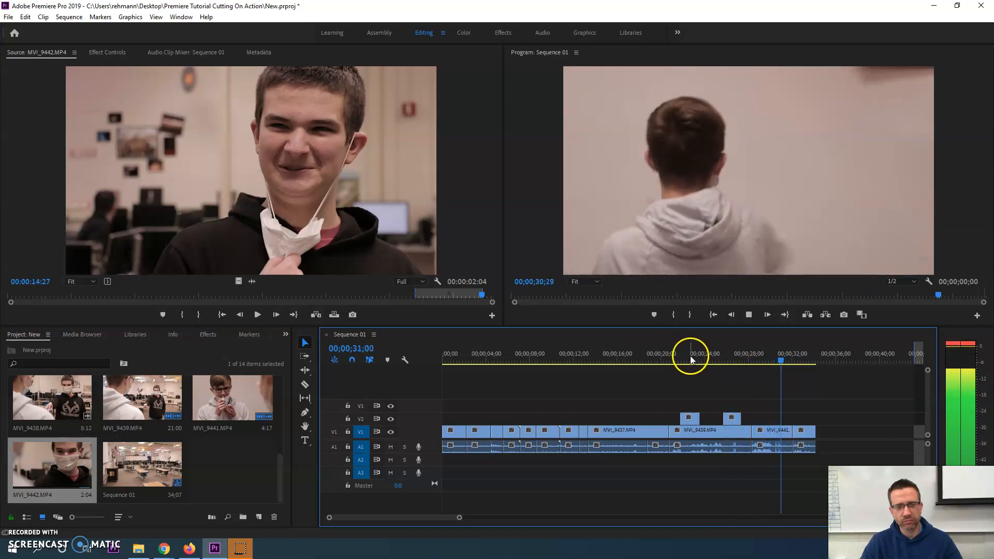
key(space)
- Park the playhead at 00;00;30;04 and select the V1 edit point where MVI_9441.MP4 begins
drag(757, 354, 772, 358)
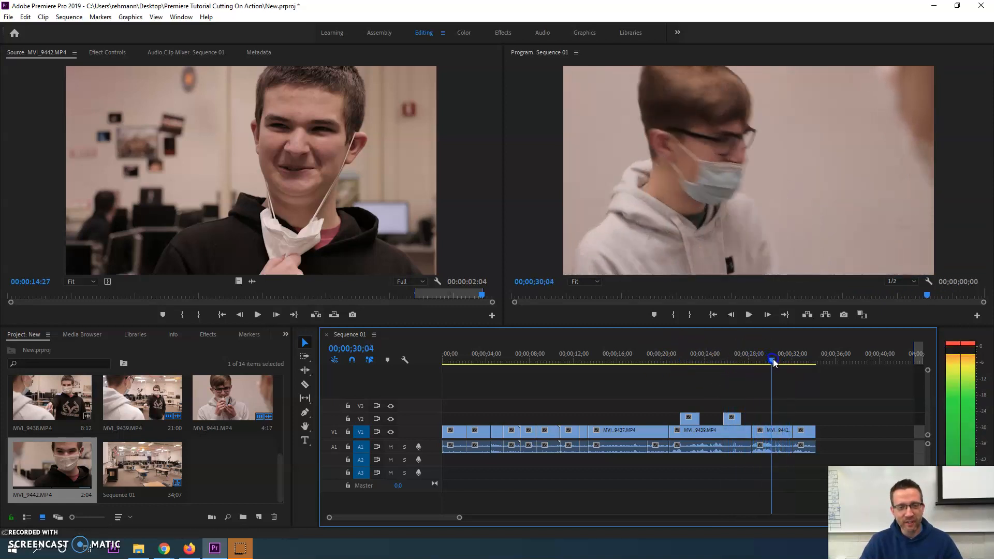
click(754, 434)
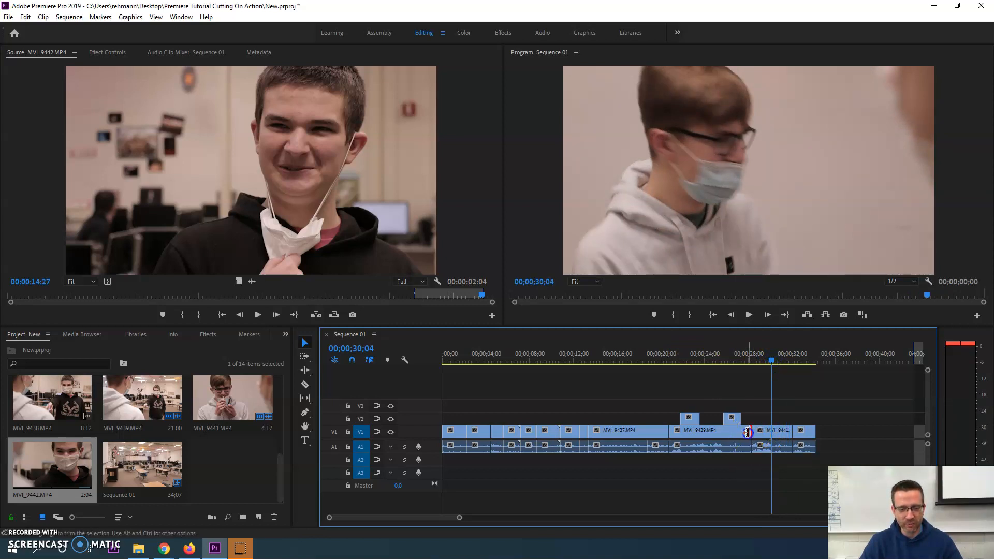